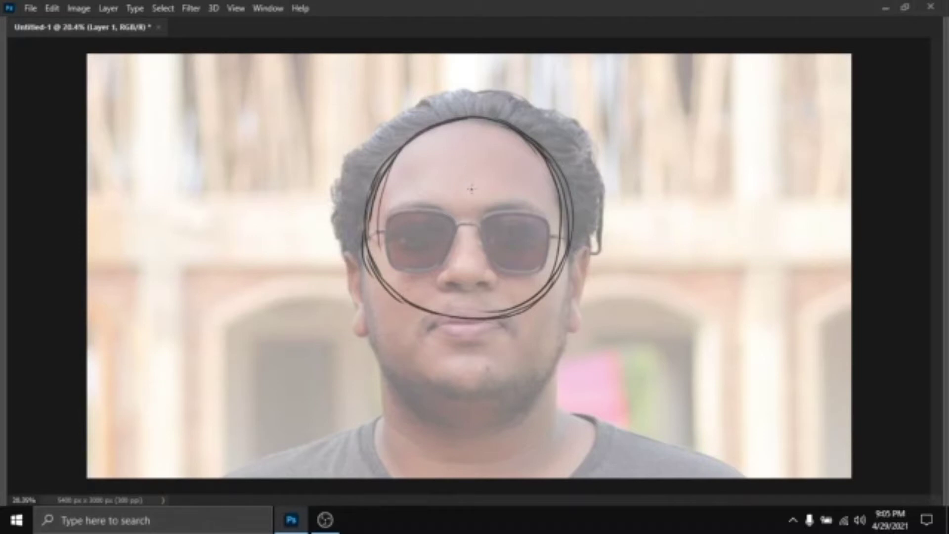
# Sketch a vertical centre guide line down the face and trace the wavy outer outline of the hair
pyautogui.moveTo(466, 161); pyautogui.dragTo(470, 290)
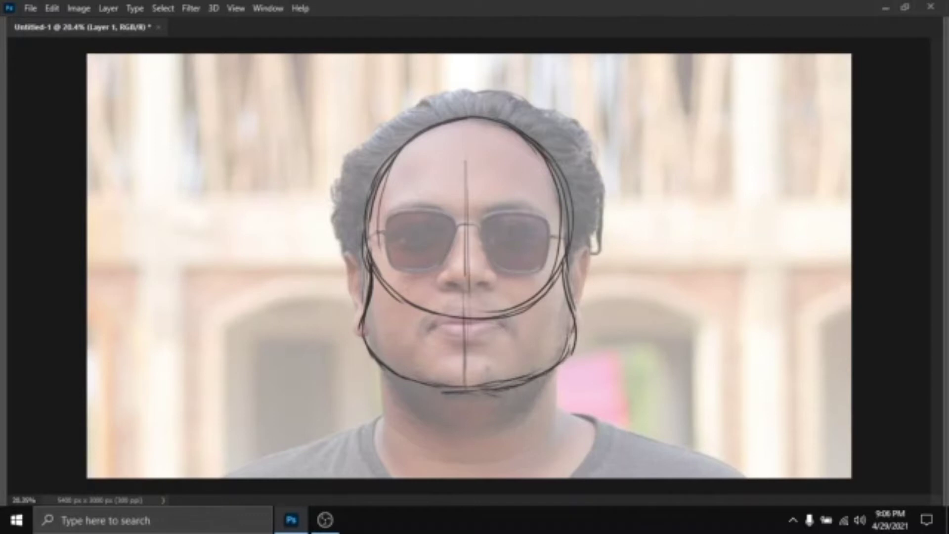
pyautogui.moveTo(346, 159)
pyautogui.mouseDown()
pyautogui.moveTo(391, 122)
pyautogui.moveTo(473, 88)
pyautogui.moveTo(544, 108)
pyautogui.moveTo(597, 163)
pyautogui.moveTo(600, 245)
pyautogui.mouseUp()
# Trace the ear on the right side of the face from the hairline to the lobe, redrawing its uneven strokes
pyautogui.moveTo(596, 225)
pyautogui.mouseDown()
pyautogui.moveTo(568, 255)
pyautogui.moveTo(597, 288)
pyautogui.moveTo(599, 319)
pyautogui.moveTo(579, 307)
pyautogui.mouseUp()
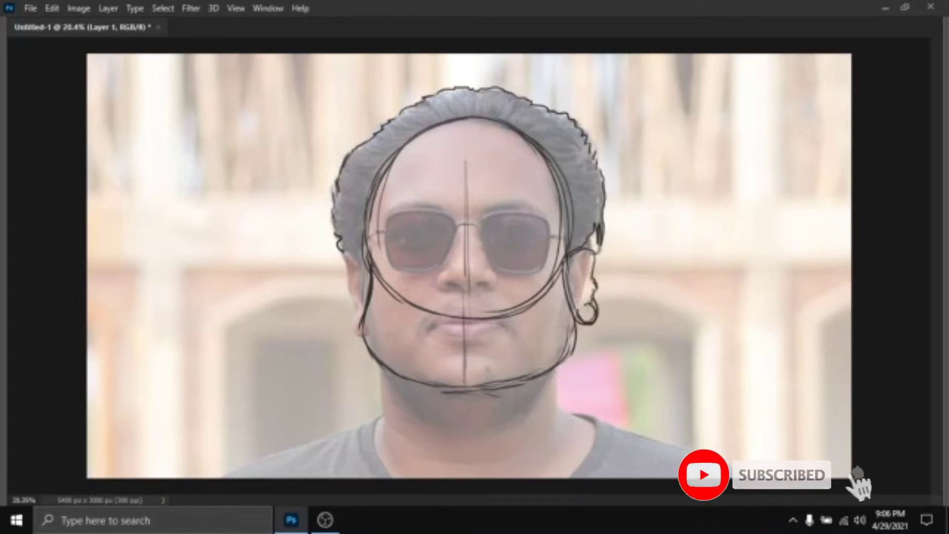
pyautogui.hotkey('ctrl', 'z')
pyautogui.scroll(2, 551, 422)
pyautogui.hotkey('ctrl', 'z')
pyautogui.hotkey('ctrl', 'z')
pyautogui.hotkey('ctrl', 'z')
pyautogui.moveTo(605, 252)
pyautogui.mouseDown()
pyautogui.moveTo(596, 288)
pyautogui.moveTo(582, 298)
pyautogui.mouseUp()
pyautogui.moveTo(599, 262); pyautogui.dragTo(593, 290)
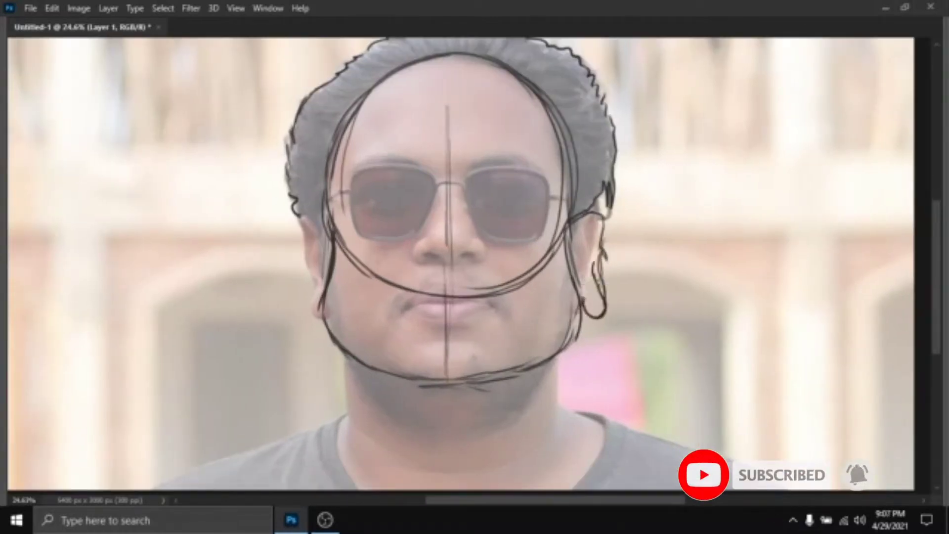
pyautogui.moveTo(573, 223); pyautogui.dragTo(606, 312)
# Trace the ear on the left side of the face, including its lobe and inner folds
pyautogui.moveTo(330, 230); pyautogui.dragTo(298, 228)
pyautogui.moveTo(297, 232); pyautogui.dragTo(332, 235)
pyautogui.moveTo(304, 294); pyautogui.dragTo(323, 326)
pyautogui.moveTo(299, 226)
pyautogui.mouseDown()
pyautogui.moveTo(306, 280)
pyautogui.moveTo(315, 283)
pyautogui.mouseUp()
pyautogui.moveTo(332, 276)
pyautogui.mouseDown()
pyautogui.moveTo(316, 242)
pyautogui.moveTo(317, 283)
pyautogui.mouseUp()
pyautogui.moveTo(325, 201); pyautogui.dragTo(303, 214)
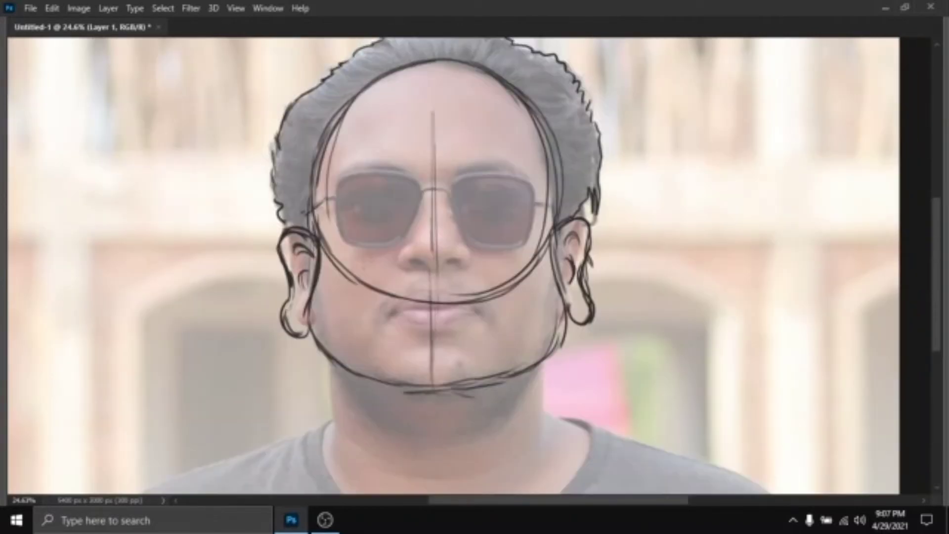
# Outline the left lens of the sunglasses over the photo
pyautogui.moveTo(338, 180); pyautogui.dragTo(341, 241)
pyautogui.moveTo(342, 176)
pyautogui.mouseDown()
pyautogui.moveTo(419, 179)
pyautogui.moveTo(394, 248)
pyautogui.mouseUp()
pyautogui.moveTo(335, 203); pyautogui.dragTo(346, 239)
pyautogui.moveTo(344, 239); pyautogui.dragTo(398, 241)
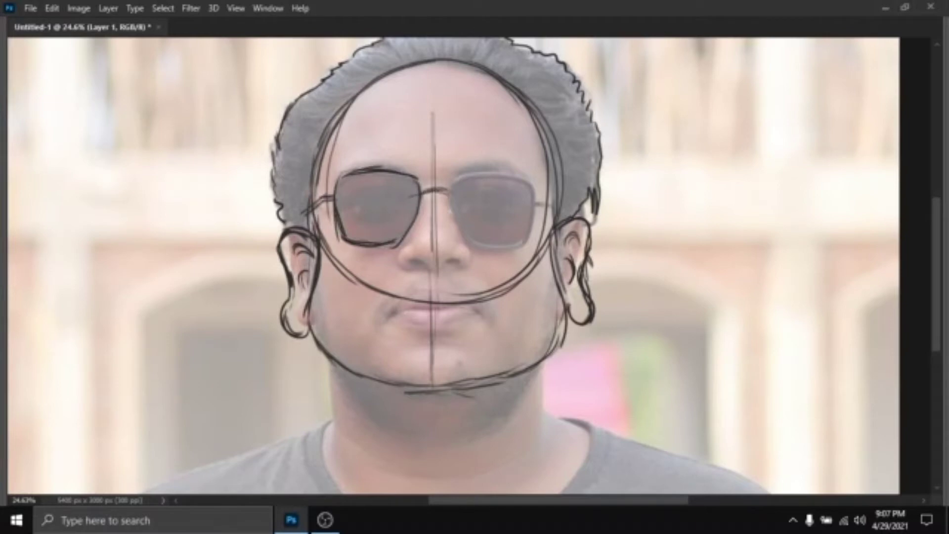
# Draw the bridge of the sunglasses and outline the right lens
pyautogui.moveTo(420, 193); pyautogui.dragTo(450, 191)
pyautogui.moveTo(452, 181); pyautogui.dragTo(477, 246)
pyautogui.moveTo(450, 195); pyautogui.dragTo(468, 241)
pyautogui.moveTo(454, 179)
pyautogui.mouseDown()
pyautogui.moveTo(512, 175)
pyautogui.moveTo(534, 185)
pyautogui.mouseUp()
pyautogui.moveTo(534, 185); pyautogui.dragTo(521, 245)
pyautogui.moveTo(475, 242); pyautogui.dragTo(521, 245)
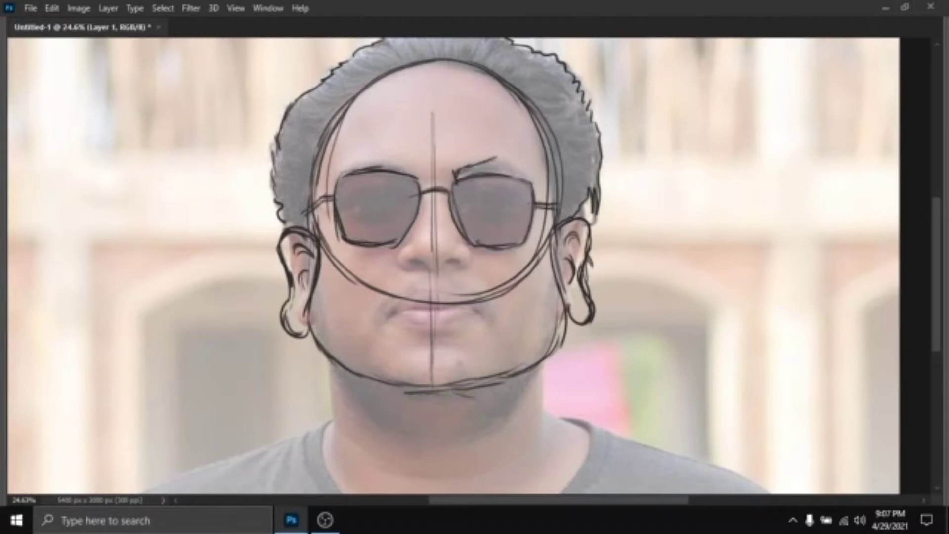
# Undo the last strokes and sketch the angular eyebrow above the left lens
pyautogui.hotkey('ctrl', 'z')
pyautogui.hotkey('ctrl', 'z')
pyautogui.moveTo(404, 172)
pyautogui.mouseDown()
pyautogui.moveTo(356, 166)
pyautogui.moveTo(377, 157)
pyautogui.mouseUp()
pyautogui.moveTo(378, 156); pyautogui.dragTo(343, 174)
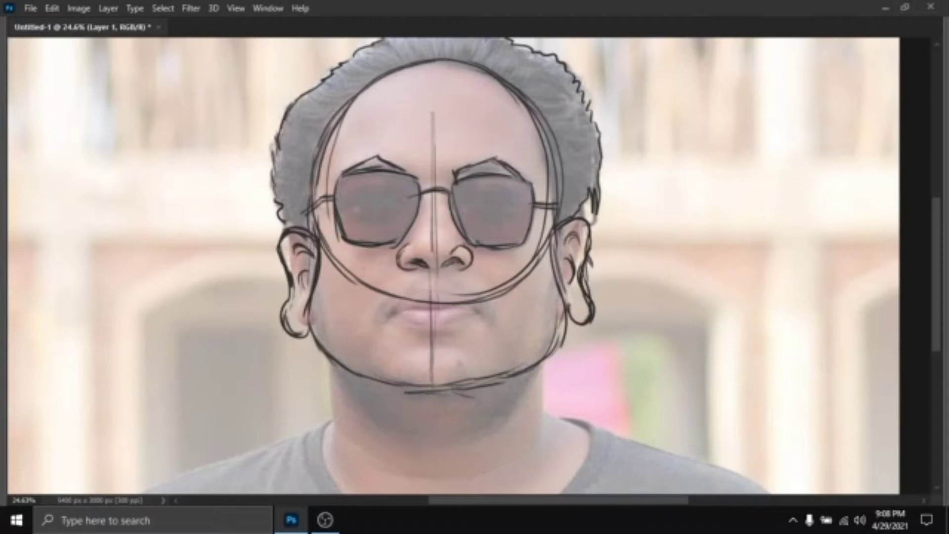
# Erase the lower part of the guide circle and the vertical centre guide line across the face
pyautogui.scroll(5, 442, 257)
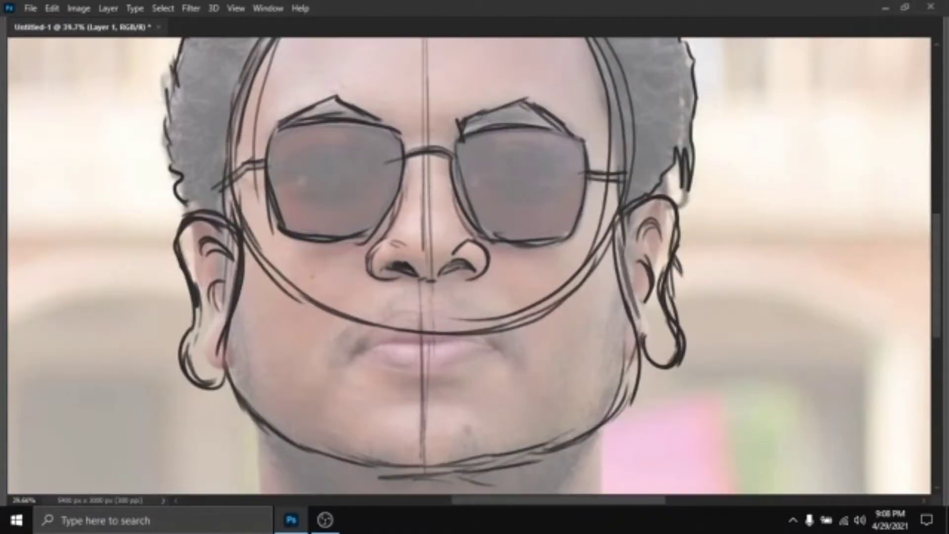
pyautogui.scroll(-5, 469, 134)
pyautogui.moveTo(336, 210)
pyautogui.mouseDown()
pyautogui.moveTo(432, 256)
pyautogui.moveTo(443, 329)
pyautogui.mouseUp()
pyautogui.moveTo(470, 253); pyautogui.dragTo(556, 194)
pyautogui.moveTo(443, 207); pyautogui.dragTo(444, 156)
pyautogui.moveTo(445, 67); pyautogui.dragTo(443, 154)
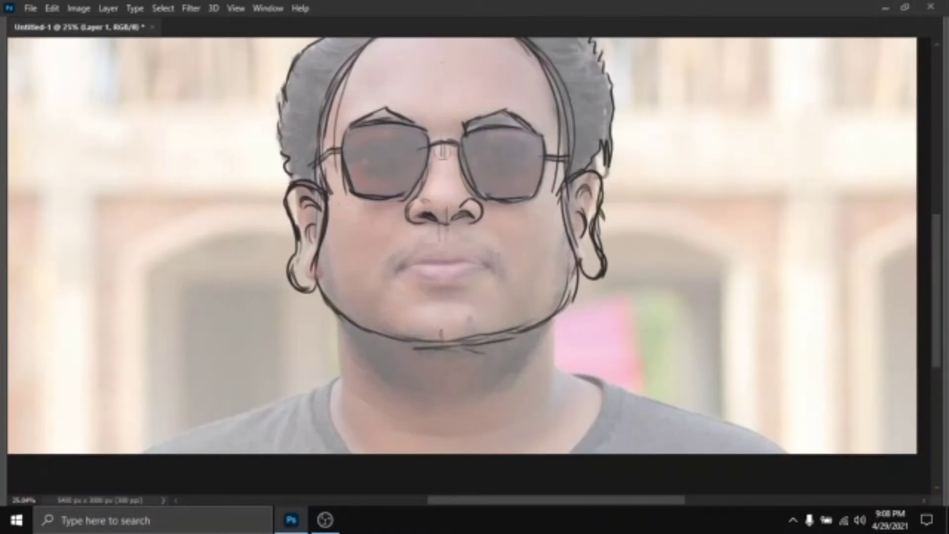
pyautogui.moveTo(449, 212); pyautogui.dragTo(434, 251)
pyautogui.moveTo(338, 110); pyautogui.dragTo(320, 172)
# Undo the first lip strokes and trace the outline of both lips over the photo
pyautogui.scroll(5, 453, 335)
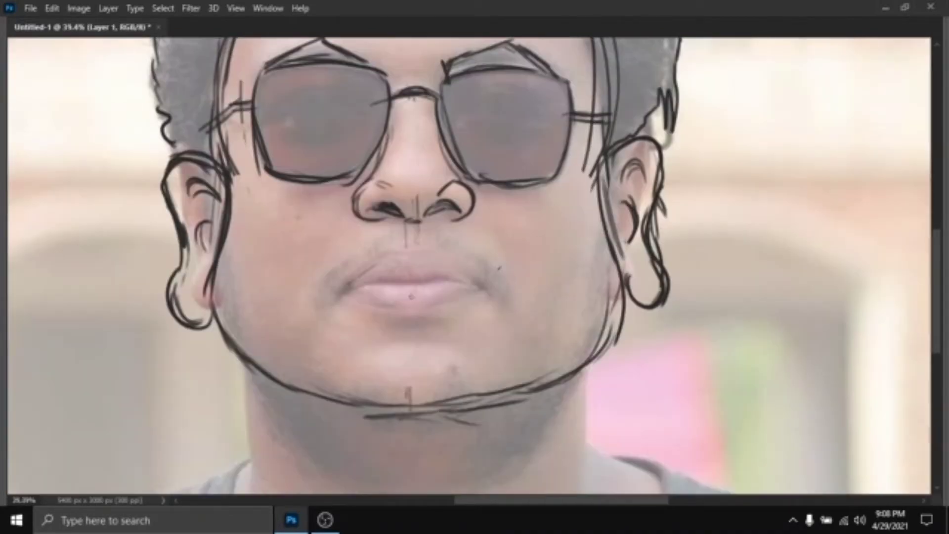
pyautogui.moveTo(344, 292)
pyautogui.mouseDown()
pyautogui.moveTo(399, 254)
pyautogui.moveTo(481, 289)
pyautogui.moveTo(410, 255)
pyautogui.moveTo(381, 264)
pyautogui.moveTo(411, 257)
pyautogui.mouseUp()
pyautogui.hotkey('ctrl', 'z')
pyautogui.hotkey('ctrl', 'z')
pyautogui.hotkey('ctrl', 'z')
pyautogui.hotkey('ctrl', 'z')
pyautogui.moveTo(411, 259); pyautogui.dragTo(482, 287)
pyautogui.moveTo(347, 289); pyautogui.dragTo(413, 258)
pyautogui.moveTo(348, 291)
pyautogui.mouseDown()
pyautogui.moveTo(402, 281)
pyautogui.moveTo(481, 287)
pyautogui.mouseUp()
pyautogui.moveTo(346, 294)
pyautogui.mouseDown()
pyautogui.moveTo(476, 285)
pyautogui.moveTo(346, 297)
pyautogui.moveTo(426, 312)
pyautogui.moveTo(466, 290)
pyautogui.mouseUp()
pyautogui.press('e')
pyautogui.press('b')
# Erase the old curved chin line that crosses the lower face
pyautogui.moveTo(359, 381); pyautogui.dragTo(333, 305)
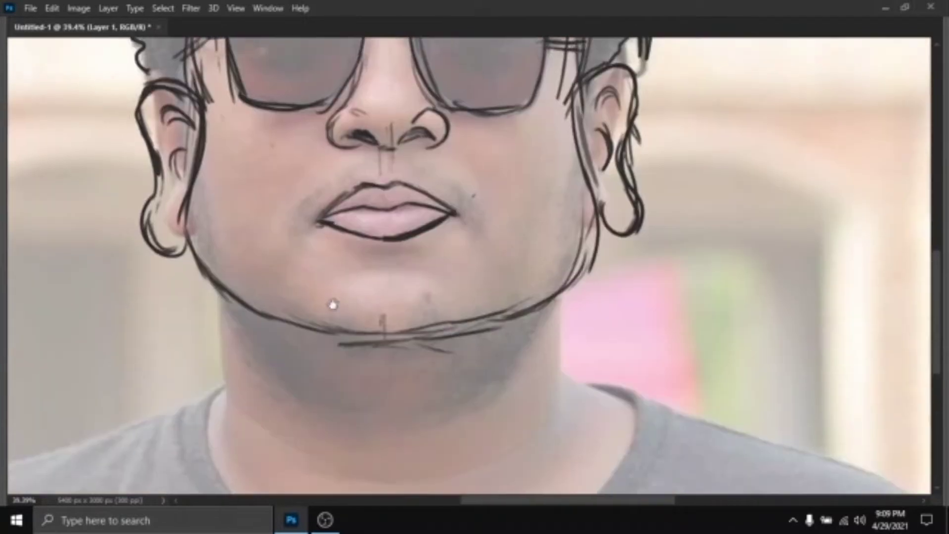
pyautogui.press('e')
pyautogui.moveTo(199, 267)
pyautogui.mouseDown()
pyautogui.moveTo(445, 331)
pyautogui.moveTo(566, 287)
pyautogui.mouseUp()
# Redraw the jawline from ear to ear along the lower edge of the beard in the photo
pyautogui.press('b')
pyautogui.moveTo(186, 218); pyautogui.dragTo(256, 352)
pyautogui.moveTo(274, 365); pyautogui.dragTo(323, 389)
pyautogui.moveTo(250, 340); pyautogui.dragTo(379, 399)
pyautogui.moveTo(289, 376)
pyautogui.mouseDown()
pyautogui.moveTo(439, 399)
pyautogui.moveTo(531, 333)
pyautogui.mouseUp()
pyautogui.moveTo(516, 354); pyautogui.dragTo(596, 233)
pyautogui.moveTo(319, 389); pyautogui.dragTo(521, 351)
pyautogui.moveTo(448, 395); pyautogui.dragTo(507, 369)
pyautogui.moveTo(293, 302); pyautogui.dragTo(375, 333)
pyautogui.moveTo(386, 335); pyautogui.dragTo(431, 320)
pyautogui.hotkey('ctrl', 'z')
pyautogui.hotkey('ctrl', 'z')
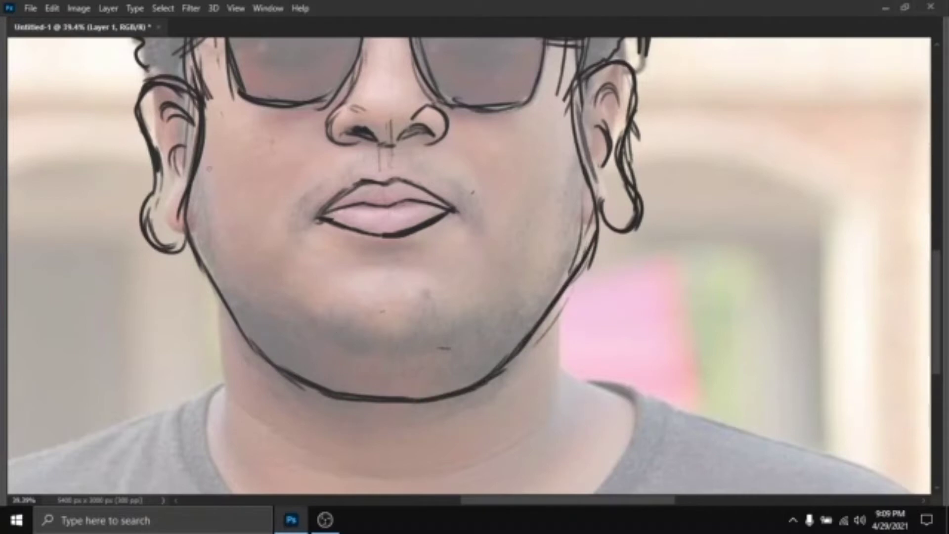
# Trace the beard's inner edge down the left cheek and lightly mark the curve around the chin
pyautogui.moveTo(200, 159); pyautogui.dragTo(216, 231)
pyautogui.moveTo(213, 223)
pyautogui.mouseDown()
pyautogui.moveTo(239, 272)
pyautogui.moveTo(278, 258)
pyautogui.moveTo(280, 243)
pyautogui.moveTo(347, 326)
pyautogui.mouseUp()
pyautogui.moveTo(348, 325); pyautogui.dragTo(429, 323)
pyautogui.moveTo(431, 324)
pyautogui.mouseDown()
pyautogui.moveTo(455, 318)
pyautogui.moveTo(491, 246)
pyautogui.mouseUp()
pyautogui.moveTo(484, 242); pyautogui.dragTo(509, 277)
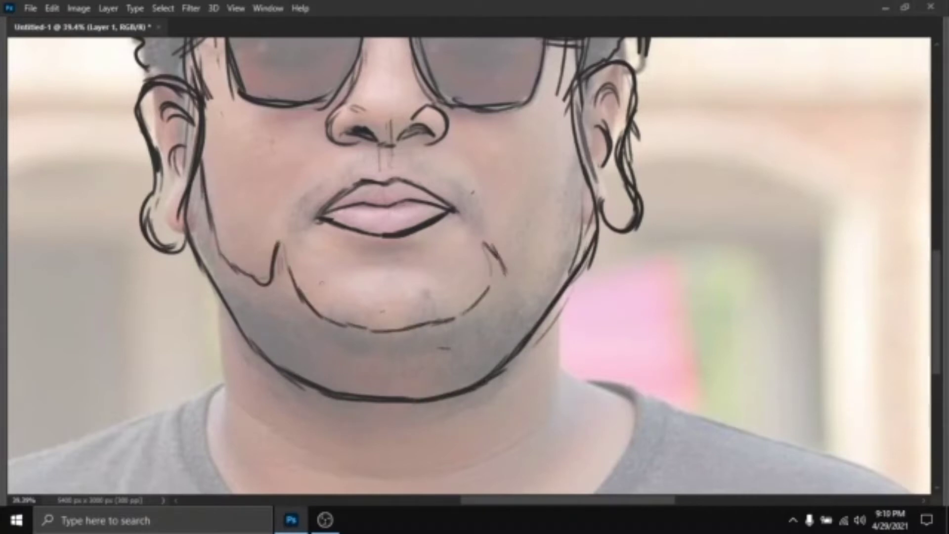
# Strengthen the curved beard edge around the chin and join it to the left cheek's beard line
pyautogui.moveTo(294, 232); pyautogui.dragTo(311, 301)
pyautogui.moveTo(299, 291)
pyautogui.mouseDown()
pyautogui.moveTo(432, 323)
pyautogui.moveTo(493, 248)
pyautogui.mouseUp()
pyautogui.moveTo(485, 242); pyautogui.dragTo(518, 282)
pyautogui.press('e')
pyautogui.moveTo(297, 242)
pyautogui.mouseDown()
pyautogui.moveTo(286, 283)
pyautogui.moveTo(308, 302)
pyautogui.mouseUp()
pyautogui.moveTo(271, 282); pyautogui.dragTo(303, 232)
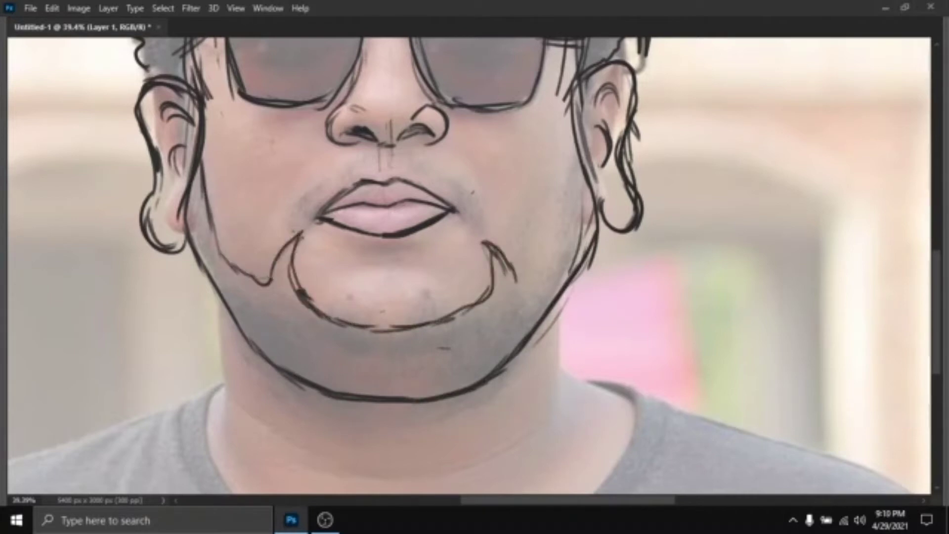
# Draw the beard's inner edge from the mouth corner up the right cheek to the ear
pyautogui.moveTo(492, 282); pyautogui.dragTo(475, 234)
pyautogui.moveTo(476, 234); pyautogui.dragTo(523, 287)
pyautogui.moveTo(522, 288)
pyautogui.mouseDown()
pyautogui.moveTo(543, 265)
pyautogui.moveTo(558, 214)
pyautogui.mouseUp()
pyautogui.moveTo(544, 259); pyautogui.dragTo(575, 154)
# Add two pointed notches to the beard edge on the chin and erase the leftover strokes
pyautogui.moveTo(425, 297); pyautogui.dragTo(449, 322)
pyautogui.moveTo(334, 321)
pyautogui.mouseDown()
pyautogui.moveTo(364, 299)
pyautogui.moveTo(384, 325)
pyautogui.moveTo(377, 327)
pyautogui.mouseUp()
pyautogui.press('e')
pyautogui.moveTo(401, 284)
pyautogui.mouseDown()
pyautogui.moveTo(404, 310)
pyautogui.moveTo(361, 302)
pyautogui.mouseUp()
pyautogui.press('r')
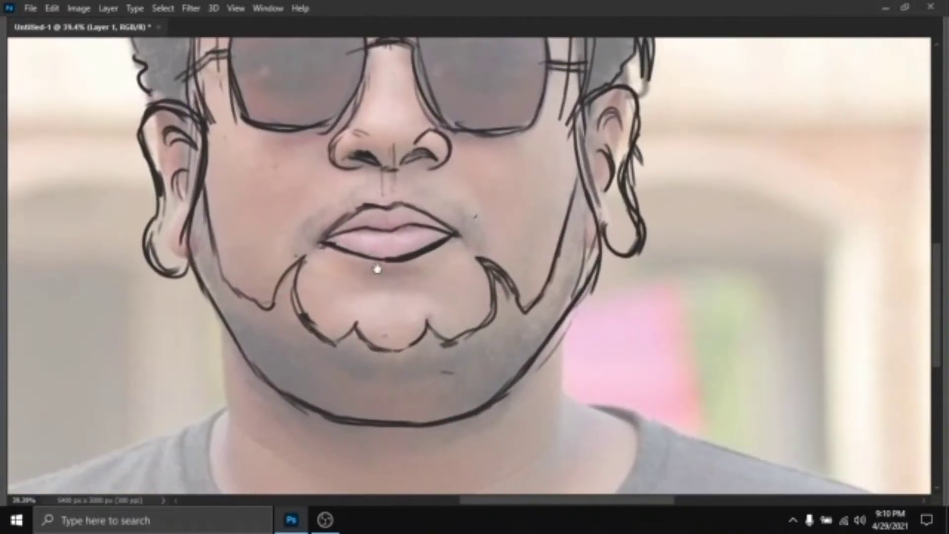
# Outline the moustache above the upper lip, from the left mouth corner to the right one
pyautogui.moveTo(377, 267); pyautogui.dragTo(398, 278)
pyautogui.moveTo(313, 242); pyautogui.dragTo(372, 201)
pyautogui.moveTo(310, 245); pyautogui.dragTo(376, 198)
pyautogui.press('e')
pyautogui.moveTo(371, 202)
pyautogui.mouseDown()
pyautogui.moveTo(311, 245)
pyautogui.moveTo(371, 201)
pyautogui.mouseUp()
pyautogui.press('b')
pyautogui.moveTo(364, 202); pyautogui.dragTo(424, 188)
pyautogui.moveTo(421, 189); pyautogui.dragTo(509, 236)
pyautogui.moveTo(310, 248); pyautogui.dragTo(310, 276)
pyautogui.moveTo(310, 276)
pyautogui.mouseDown()
pyautogui.moveTo(351, 238)
pyautogui.moveTo(414, 211)
pyautogui.mouseUp()
pyautogui.moveTo(402, 214); pyautogui.dragTo(512, 263)
pyautogui.moveTo(427, 188); pyautogui.dragTo(489, 220)
pyautogui.moveTo(541, 205); pyautogui.dragTo(512, 226)
# Erase the stray and overlapping strokes along the right cheek and temple
pyautogui.press('e')
pyautogui.moveTo(582, 270); pyautogui.dragTo(573, 312)
pyautogui.moveTo(569, 297); pyautogui.dragTo(552, 310)
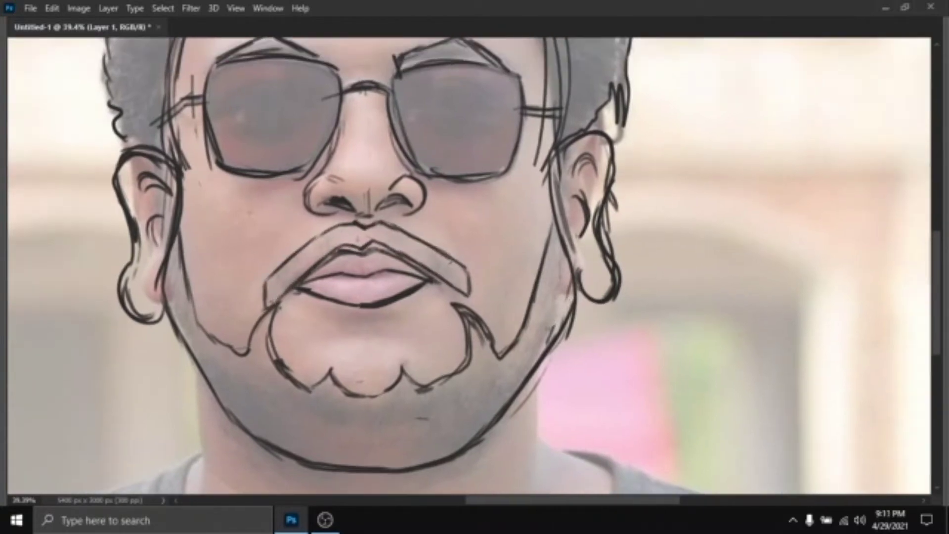
pyautogui.scroll(-1, 469, 266)
pyautogui.moveTo(519, 197); pyautogui.dragTo(519, 315)
pyautogui.moveTo(529, 146); pyautogui.dragTo(528, 276)
pyautogui.moveTo(546, 198); pyautogui.dragTo(502, 124)
pyautogui.press('b')
pyautogui.moveTo(478, 74); pyautogui.dragTo(525, 140)
pyautogui.moveTo(513, 123); pyautogui.dragTo(545, 237)
pyautogui.hotkey('ctrl', 'z')
pyautogui.hotkey('ctrl', 'z')
# Hide the reference photo to examine the line art, and show it again with Layer 1 active
pyautogui.hotkey('ctrl', '0')
pyautogui.moveTo(849, 343)
pyautogui.click(797, 369)
pyautogui.click(860, 445)
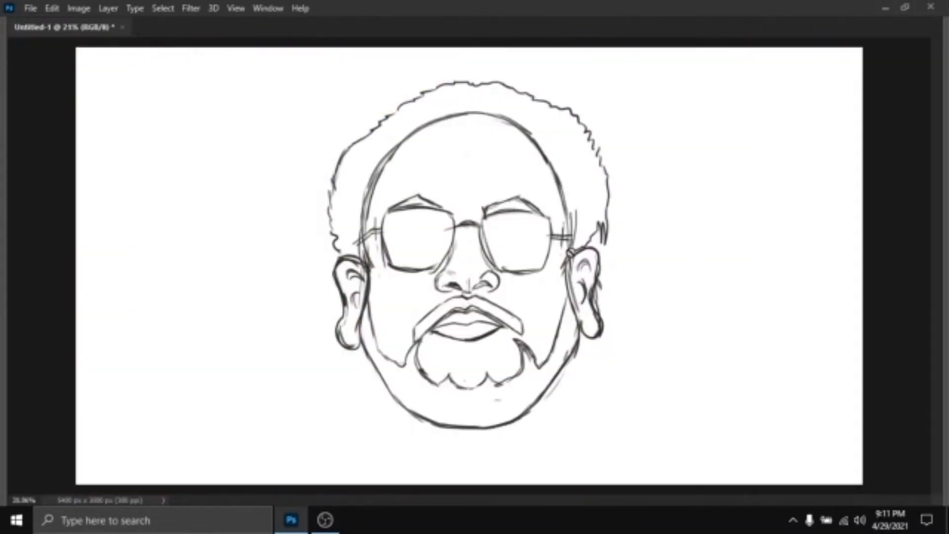
pyautogui.scroll(2, 690, 292)
pyautogui.scroll(-1, 712, 317)
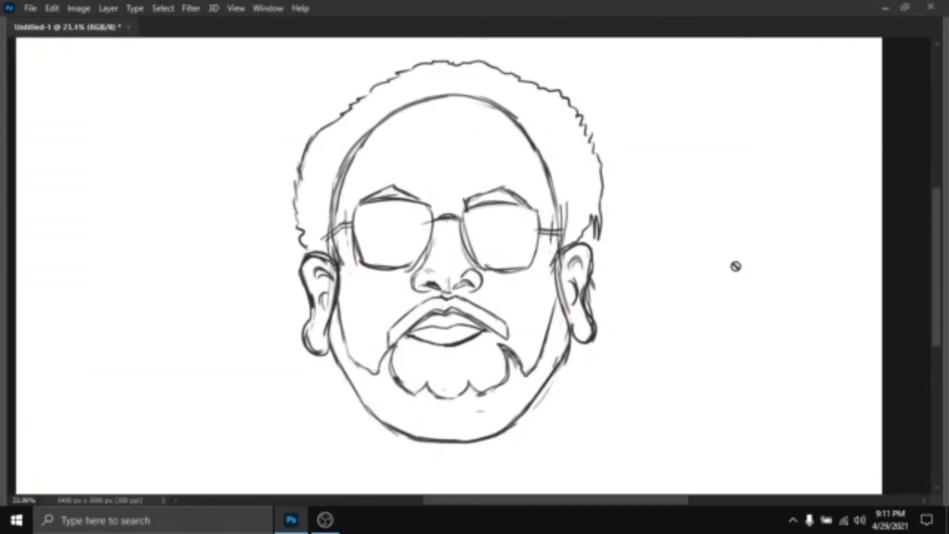
pyautogui.moveTo(939, 365)
pyautogui.click(797, 368)
pyautogui.scroll(4, 464, 358)
pyautogui.click(914, 349)
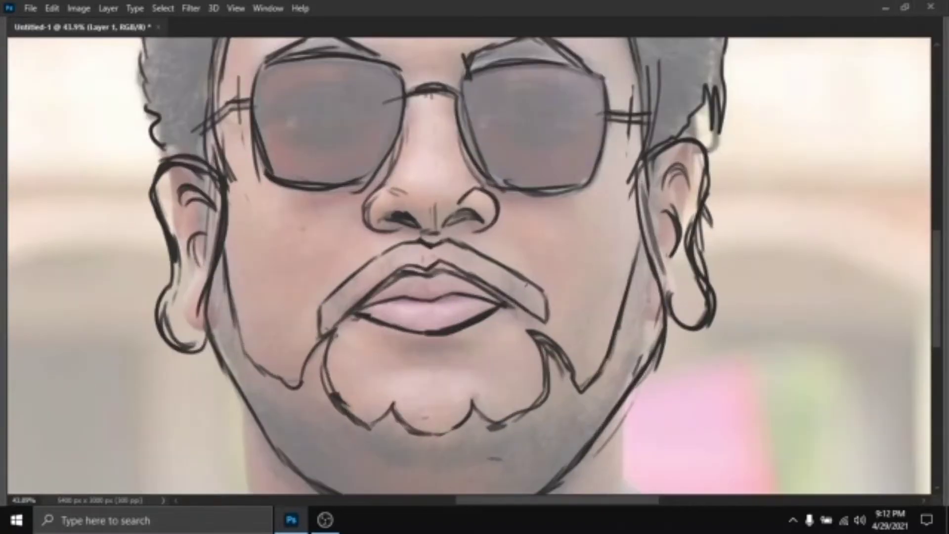
# Draw a small tapered soul patch just below the lower lip, redoing its first strokes
pyautogui.moveTo(404, 345); pyautogui.dragTo(460, 345)
pyautogui.moveTo(400, 346)
pyautogui.mouseDown()
pyautogui.moveTo(459, 346)
pyautogui.moveTo(416, 363)
pyautogui.mouseUp()
pyautogui.hotkey('ctrl', 'z')
pyautogui.hotkey('ctrl', 'z')
pyautogui.moveTo(458, 349); pyautogui.dragTo(447, 365)
pyautogui.moveTo(413, 366); pyautogui.dragTo(449, 365)
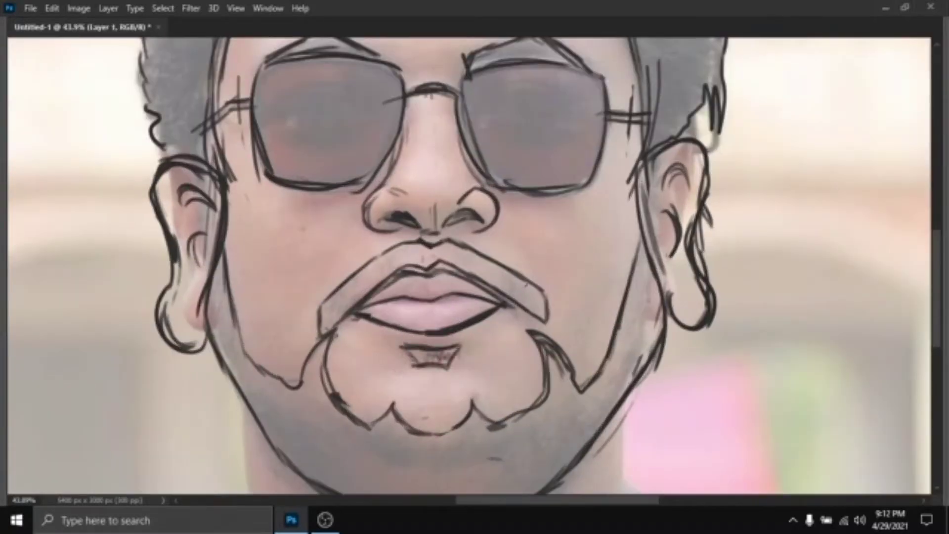
# Fill the moustache outline with short hatching strokes from one end to the other
pyautogui.moveTo(330, 324); pyautogui.dragTo(402, 252)
pyautogui.moveTo(411, 247)
pyautogui.mouseDown()
pyautogui.moveTo(420, 263)
pyautogui.moveTo(438, 261)
pyautogui.mouseUp()
pyautogui.moveTo(456, 246); pyautogui.dragTo(529, 293)
pyautogui.moveTo(525, 291); pyautogui.dragTo(545, 231)
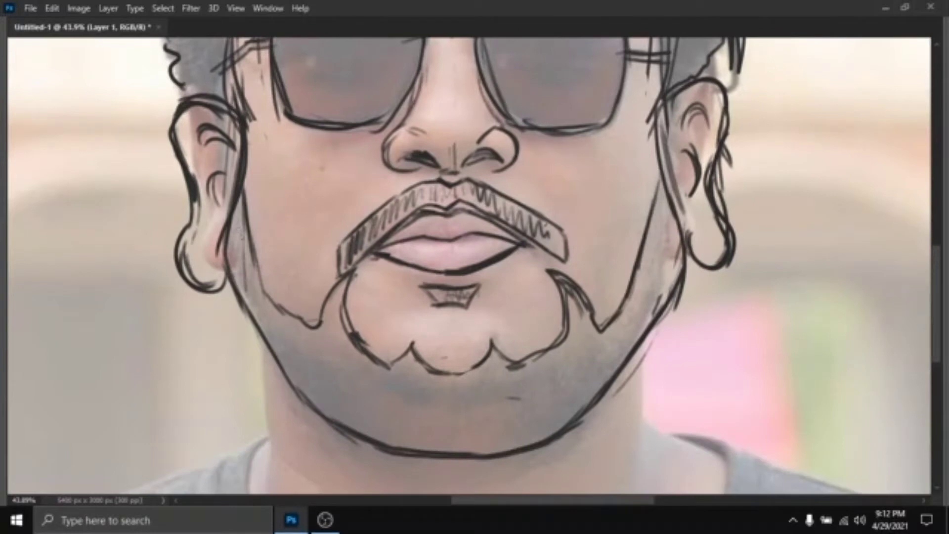
# Add vertical hatching strokes across the beard along the chin and both jaw sides
pyautogui.moveTo(308, 332); pyautogui.dragTo(317, 374)
pyautogui.moveTo(322, 338); pyautogui.dragTo(332, 386)
pyautogui.moveTo(336, 341); pyautogui.dragTo(349, 401)
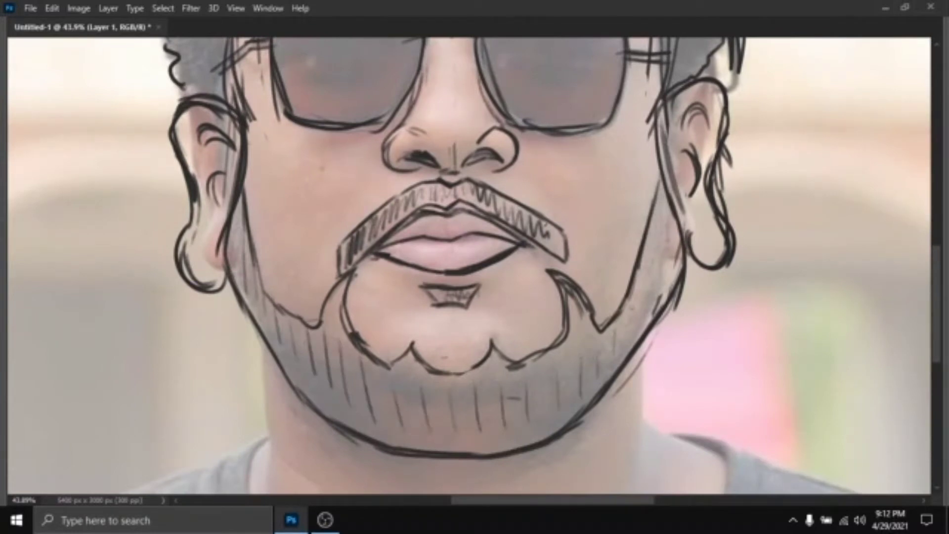
pyautogui.moveTo(681, 232); pyautogui.dragTo(640, 299)
# Erase the stray strokes between the right lens and the right ear
pyautogui.moveTo(626, 178); pyautogui.dragTo(622, 228)
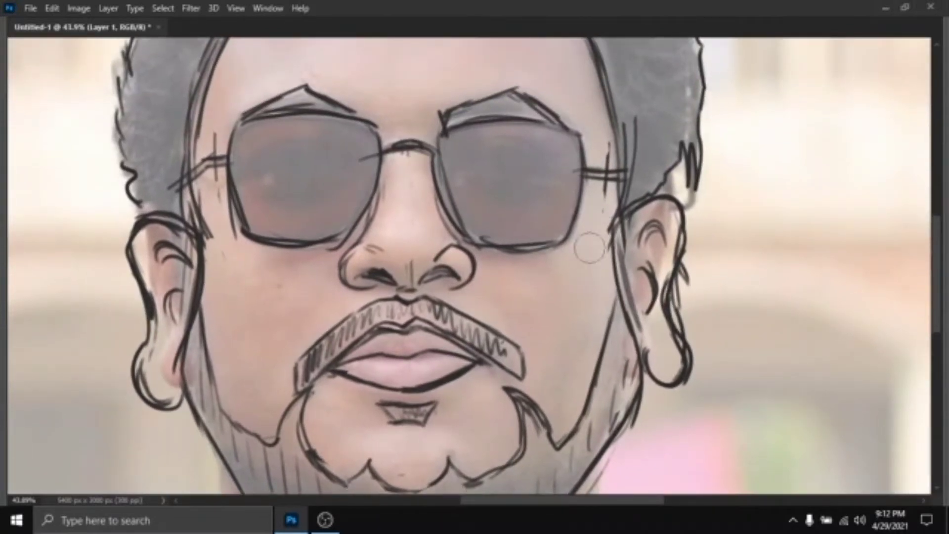
pyautogui.scroll(-3, 601, 230)
pyautogui.moveTo(571, 201); pyautogui.dragTo(552, 222)
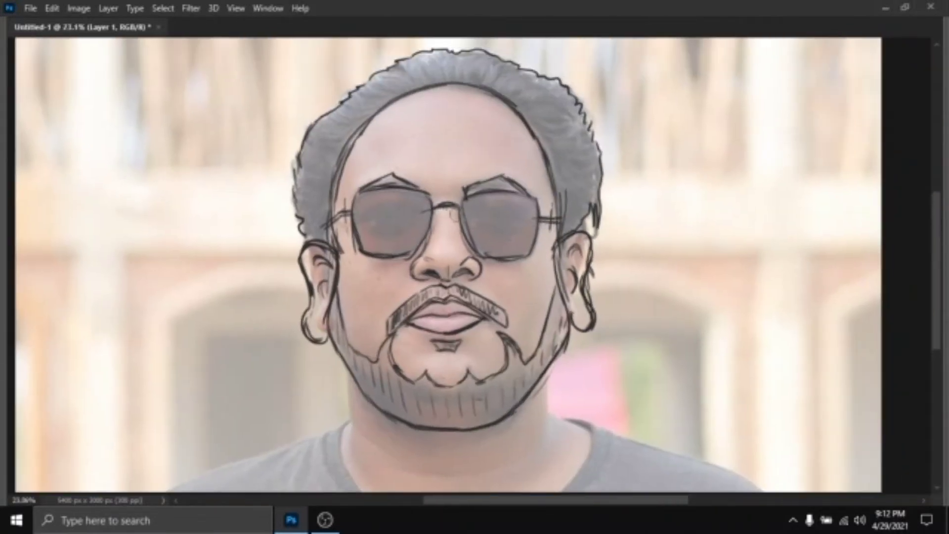
pyautogui.scroll(3, 462, 227)
pyautogui.scroll(-5, 462, 228)
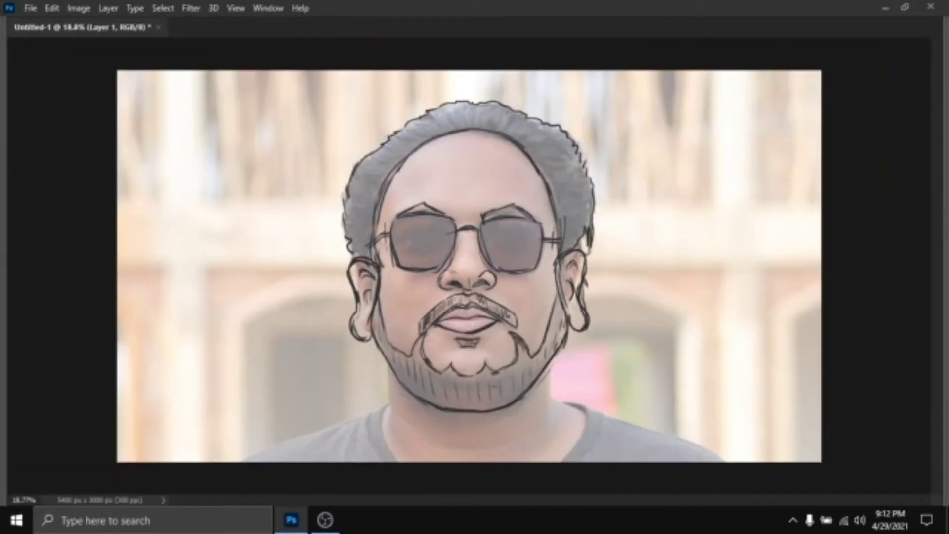
# Hide the reference photo layer so only the line art on white remains
pyautogui.press('Tab')
pyautogui.click(796, 369)
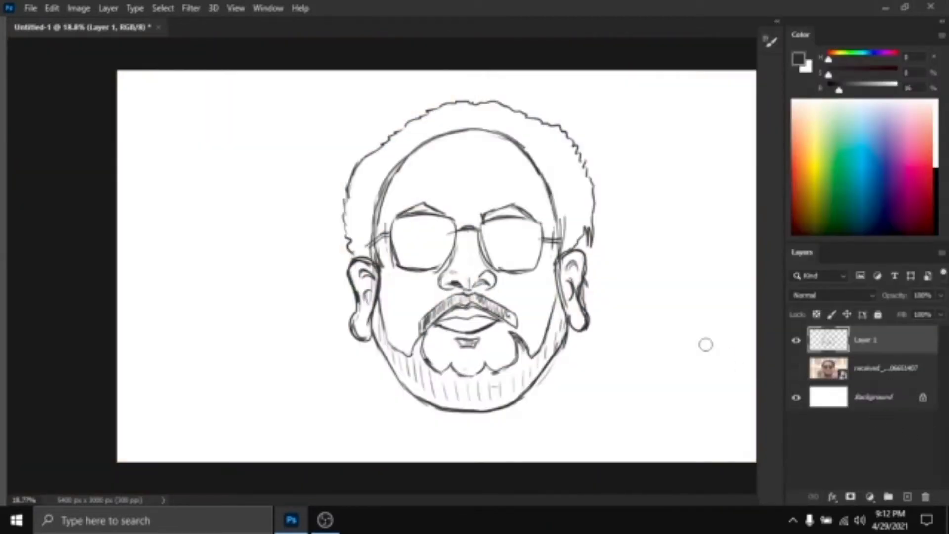
pyautogui.press('Tab')
pyautogui.scroll(2, 495, 357)
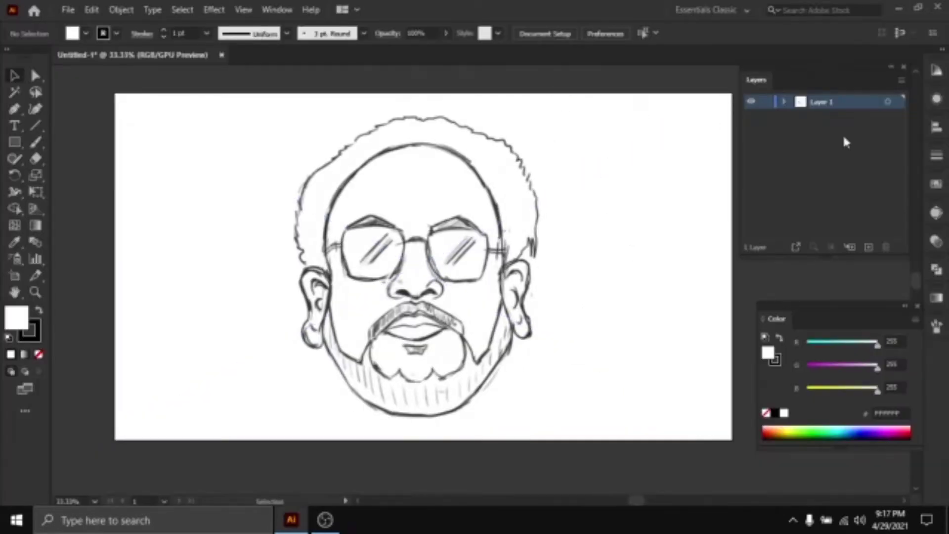
# In Illustrator, add a new layer above the placed drawing and rename Layer 1 as sketch
pyautogui.click(868, 247)
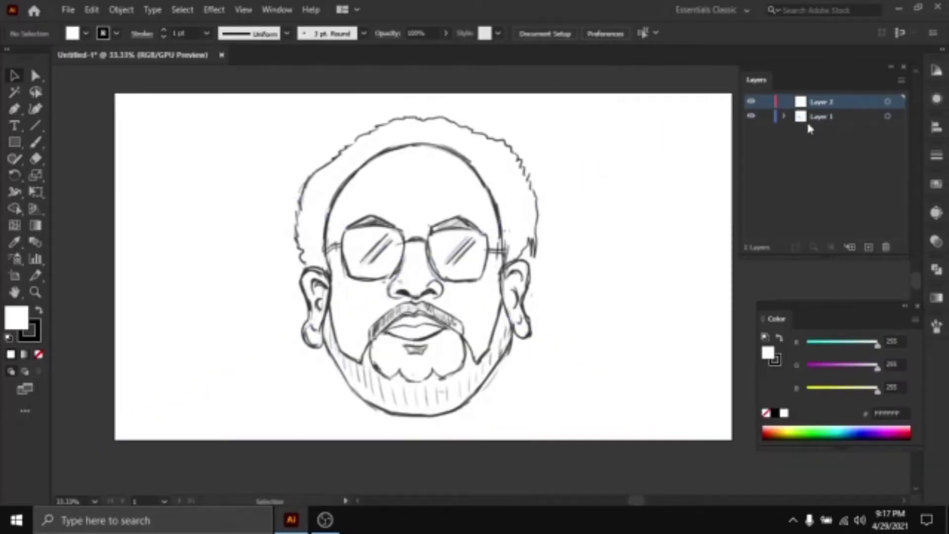
pyautogui.doubleClick(821, 118)
pyautogui.write('sketch')
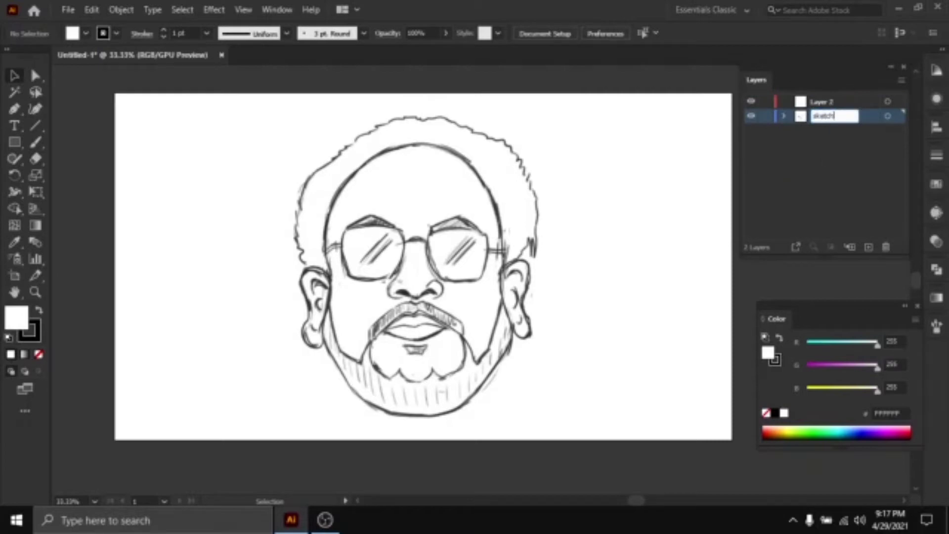
pyautogui.press('Return')
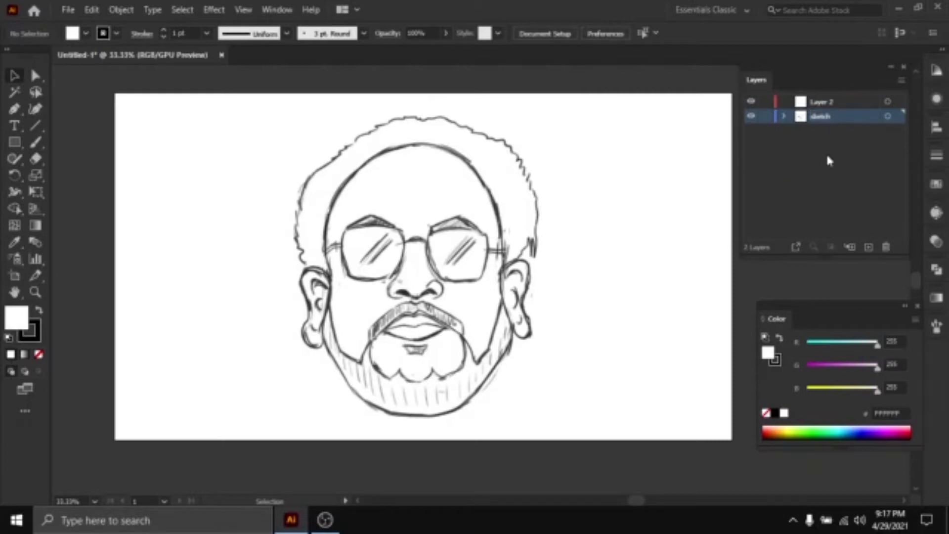
# Turn on image dimming for the sketch layer and set it to 20%
pyautogui.doubleClick(820, 117)
pyautogui.click(858, 121)
pyautogui.doubleClick(863, 119)
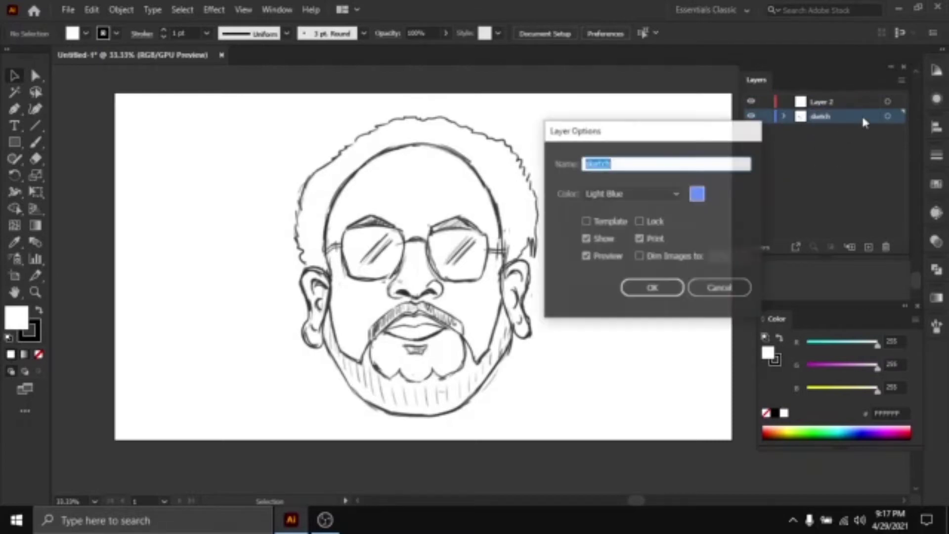
pyautogui.click(670, 257)
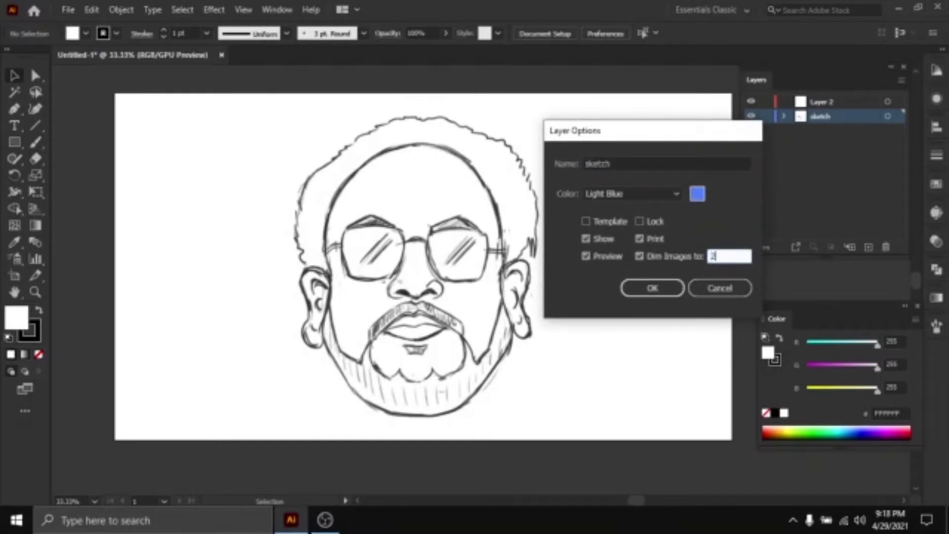
pyautogui.click(665, 289)
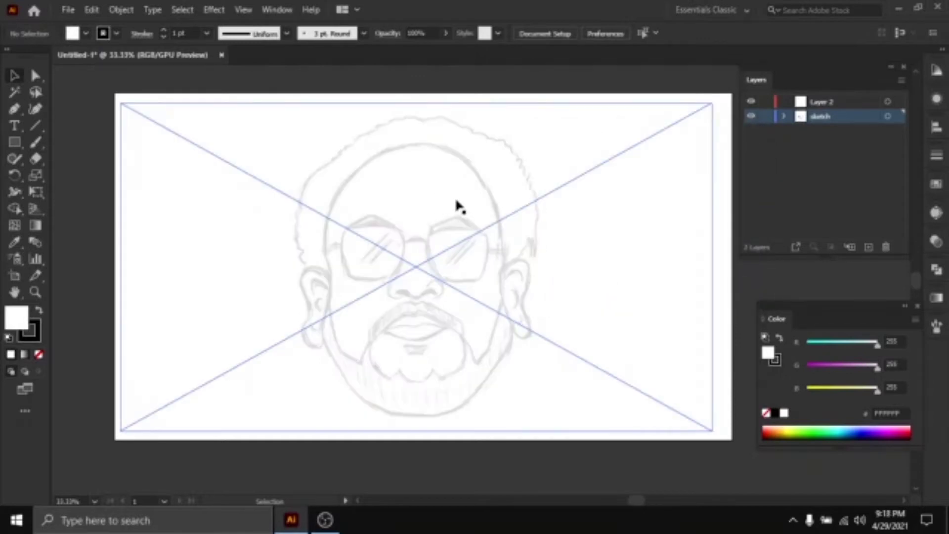
# Set the image dimming of the sketch layer to 40%
pyautogui.scroll(1, 457, 204)
pyautogui.doubleClick(860, 124)
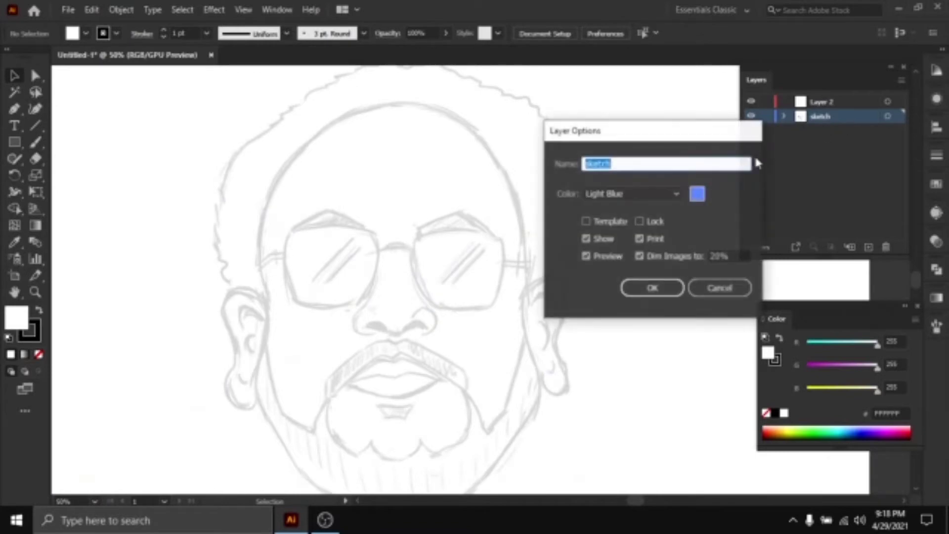
pyautogui.click(734, 255)
pyautogui.write('4')
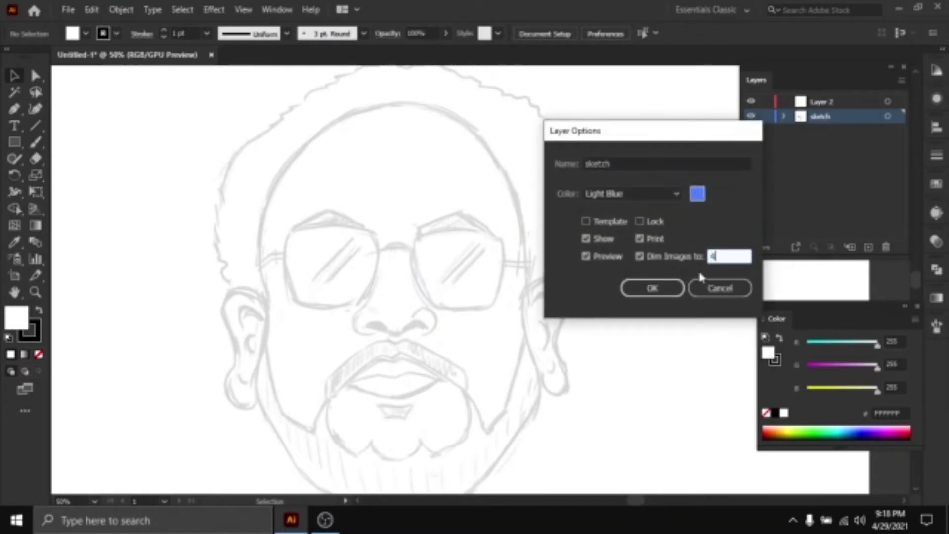
pyautogui.write('0')
pyautogui.click(653, 289)
pyautogui.scroll(-2, 589, 239)
pyautogui.scroll(2, 532, 230)
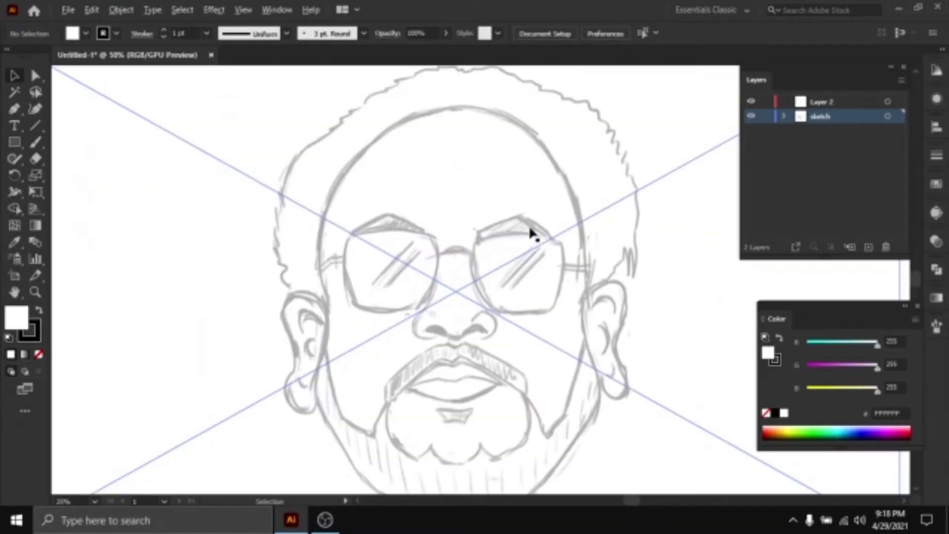
# Make Layer 2 the active layer and lock the sketch layer
pyautogui.scroll(-2, 543, 228)
pyautogui.click(839, 102)
pyautogui.scroll(1, 653, 206)
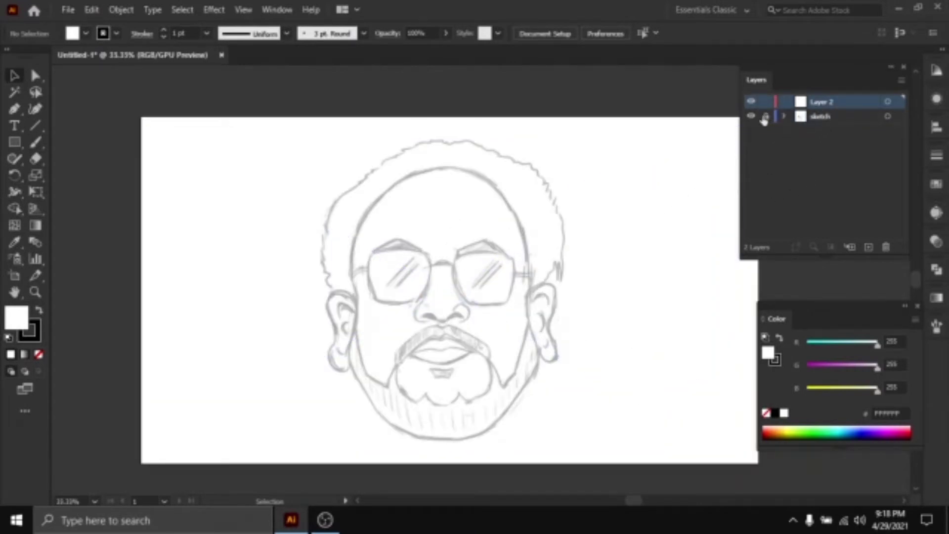
pyautogui.scroll(2, 596, 216)
pyautogui.moveTo(529, 297)
pyautogui.mouseDown()
pyautogui.moveTo(640, 208)
pyautogui.moveTo(601, 202)
pyautogui.moveTo(611, 161)
pyautogui.moveTo(565, 380)
pyautogui.mouseUp()
pyautogui.moveTo(96, 248); pyautogui.dragTo(64, 270)
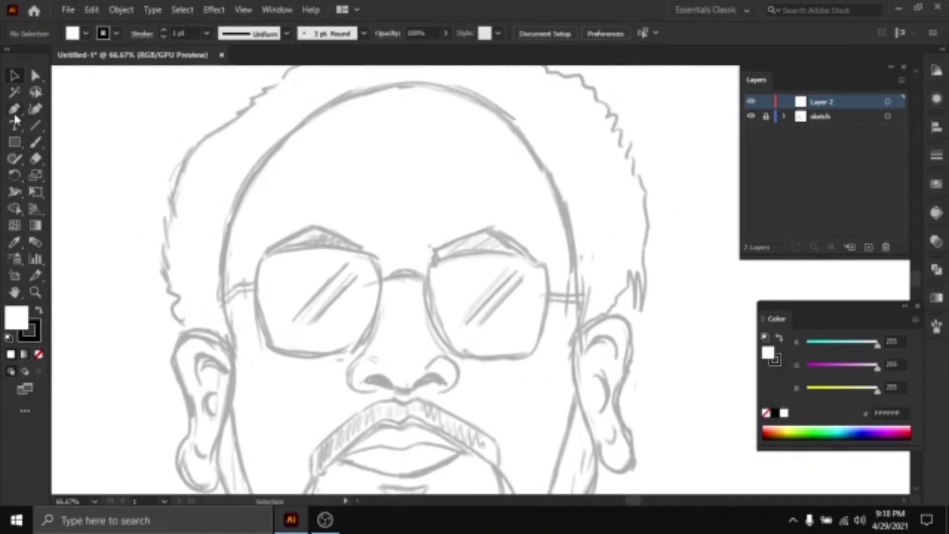
# With the Pen tool, trace the face outline from beside the left ear down the left jaw
pyautogui.click(15, 113)
pyautogui.moveTo(267, 218)
pyautogui.mouseDown()
pyautogui.moveTo(283, 196)
pyautogui.moveTo(235, 239)
pyautogui.mouseUp()
pyautogui.moveTo(302, 219); pyautogui.dragTo(303, 246)
pyautogui.moveTo(305, 308); pyautogui.dragTo(343, 292)
pyautogui.moveTo(411, 327); pyautogui.dragTo(370, 228)
pyautogui.moveTo(439, 332); pyautogui.dragTo(414, 262)
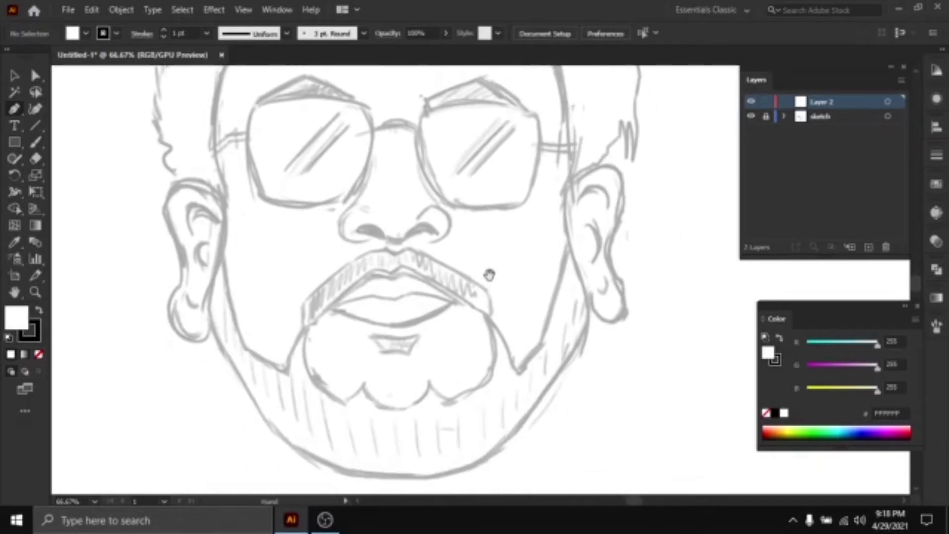
pyautogui.moveTo(498, 318); pyautogui.dragTo(493, 292)
pyautogui.moveTo(401, 257); pyautogui.dragTo(406, 268)
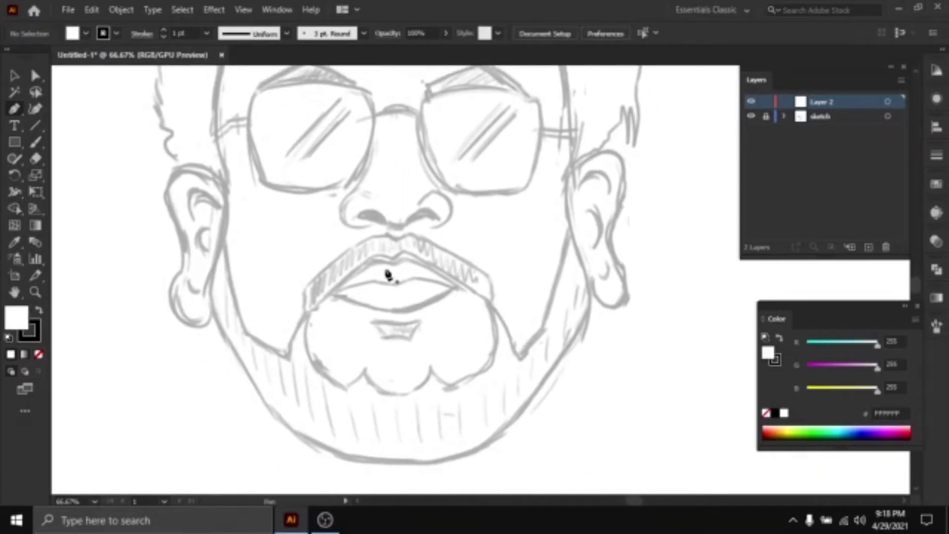
pyautogui.moveTo(256, 233)
pyautogui.mouseDown()
pyautogui.moveTo(270, 246)
pyautogui.moveTo(250, 232)
pyautogui.mouseUp()
pyautogui.click(242, 193)
pyautogui.moveTo(232, 291); pyautogui.dragTo(218, 333)
pyautogui.click(39, 354)
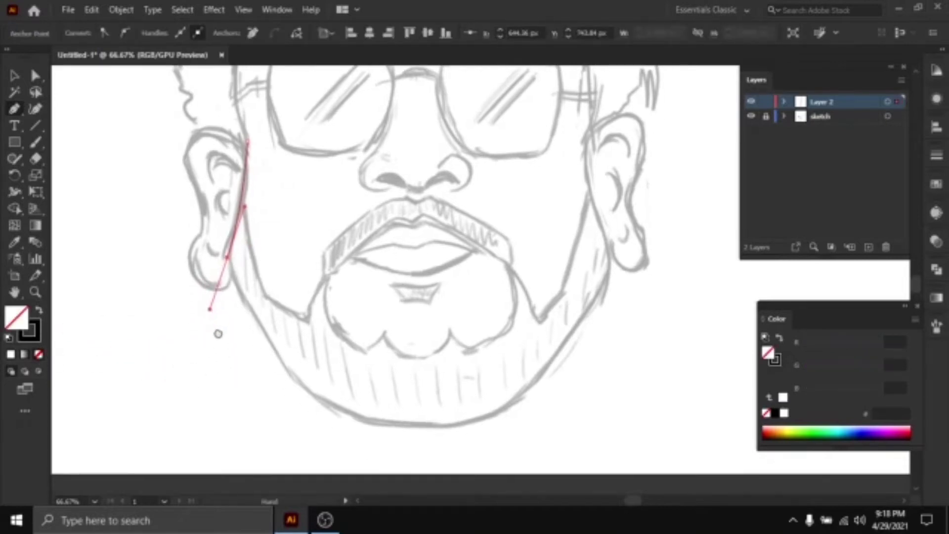
pyautogui.click(226, 256)
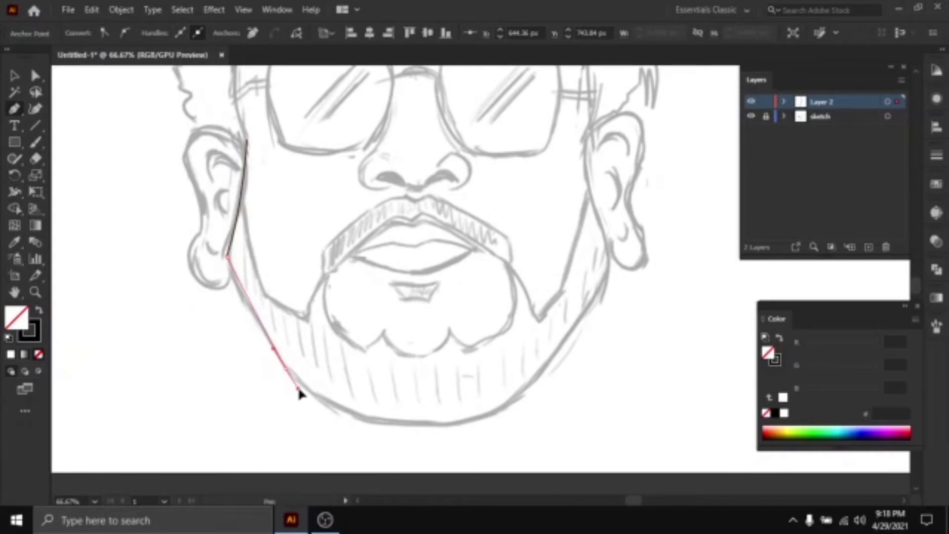
pyautogui.click(246, 296)
pyautogui.scroll(1, 248, 297)
pyautogui.moveTo(329, 406); pyautogui.dragTo(256, 286)
pyautogui.click(235, 289)
# Continue the face path around the bottom of the chin and up the right jaw
pyautogui.moveTo(345, 348); pyautogui.dragTo(409, 363)
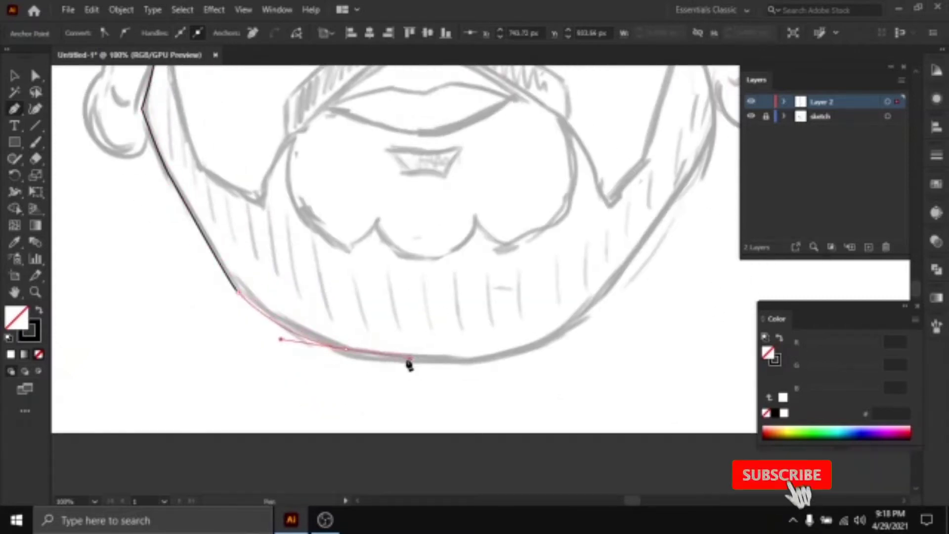
pyautogui.moveTo(504, 355); pyautogui.dragTo(417, 361)
pyautogui.moveTo(417, 363); pyautogui.dragTo(480, 343)
pyautogui.moveTo(525, 292); pyautogui.dragTo(562, 241)
pyautogui.moveTo(562, 241); pyautogui.dragTo(502, 327)
pyautogui.moveTo(546, 256); pyautogui.dragTo(558, 238)
pyautogui.moveTo(558, 239); pyautogui.dragTo(525, 306)
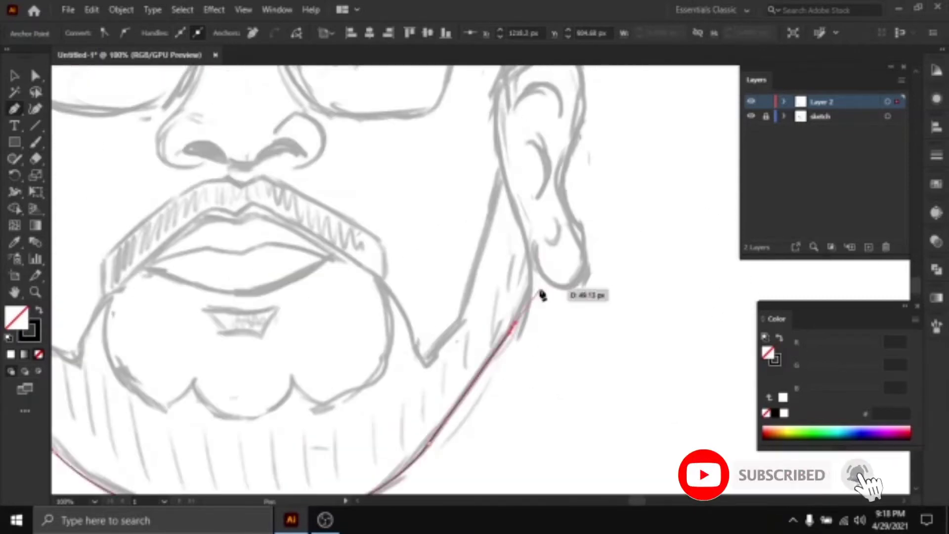
# Extend the face path up along the inner edge of the right ear and finish the open path
pyautogui.moveTo(533, 272); pyautogui.dragTo(530, 254)
pyautogui.moveTo(529, 254); pyautogui.dragTo(530, 303)
pyautogui.moveTo(507, 217)
pyautogui.mouseDown()
pyautogui.moveTo(504, 186)
pyautogui.moveTo(492, 281)
pyautogui.mouseUp()
pyautogui.moveTo(493, 216); pyautogui.dragTo(505, 188)
pyautogui.scroll(-1, 505, 188)
pyautogui.moveTo(294, 409); pyautogui.dragTo(392, 365)
pyautogui.press('v')
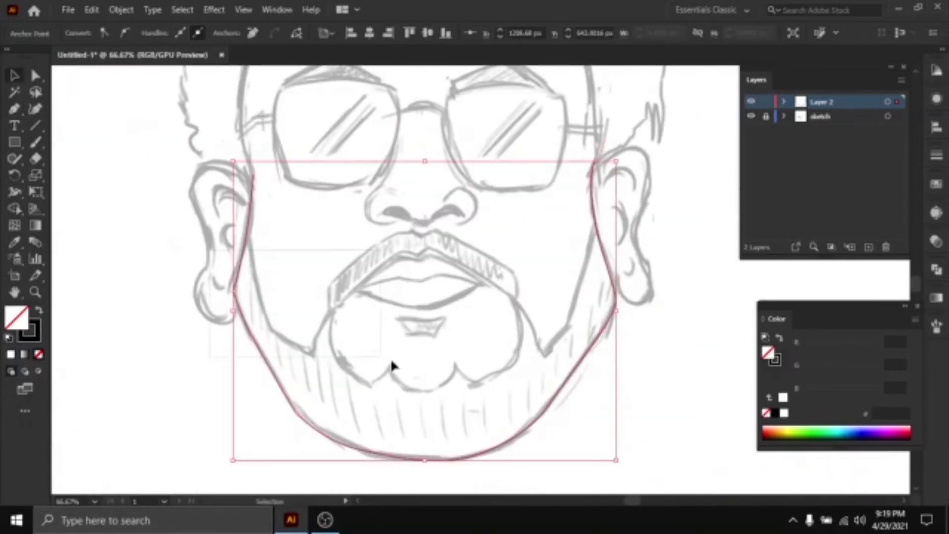
# Thicken the jaw path's stroke and apply a lens-shaped width profile tapering at both ends
pyautogui.click(164, 30)
pyautogui.click(163, 30)
pyautogui.click(163, 30)
pyautogui.click(287, 33)
pyautogui.click(250, 68)
pyautogui.moveTo(339, 210)
pyautogui.mouseDown()
pyautogui.moveTo(347, 233)
pyautogui.moveTo(311, 157)
pyautogui.mouseUp()
pyautogui.click(164, 30)
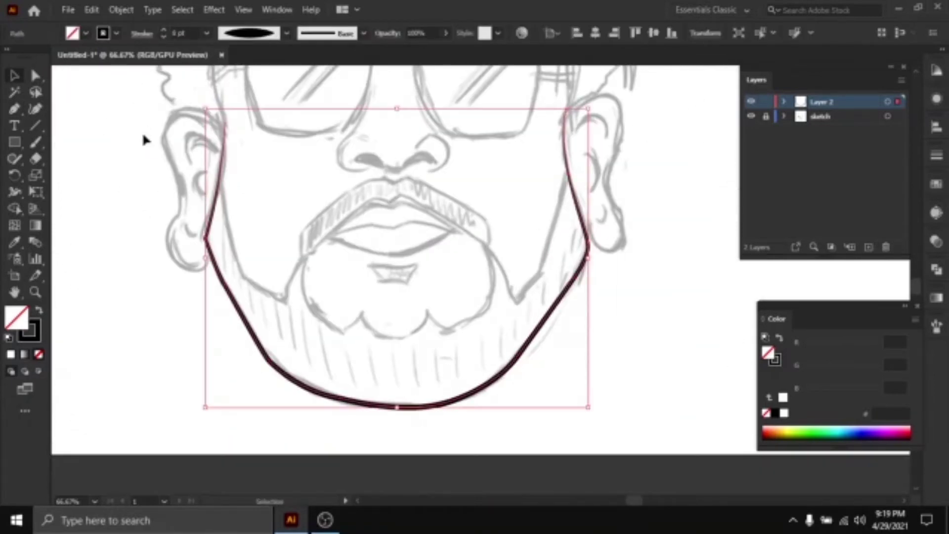
pyautogui.click(143, 139)
# Resume the face path with the Pen tool from its open end beside the left ear
pyautogui.moveTo(232, 133)
pyautogui.mouseDown()
pyautogui.moveTo(290, 305)
pyautogui.moveTo(247, 351)
pyautogui.mouseUp()
pyautogui.press('p')
pyautogui.click(243, 343)
pyautogui.moveTo(260, 178); pyautogui.dragTo(317, 122)
pyautogui.moveTo(317, 121); pyautogui.dragTo(290, 182)
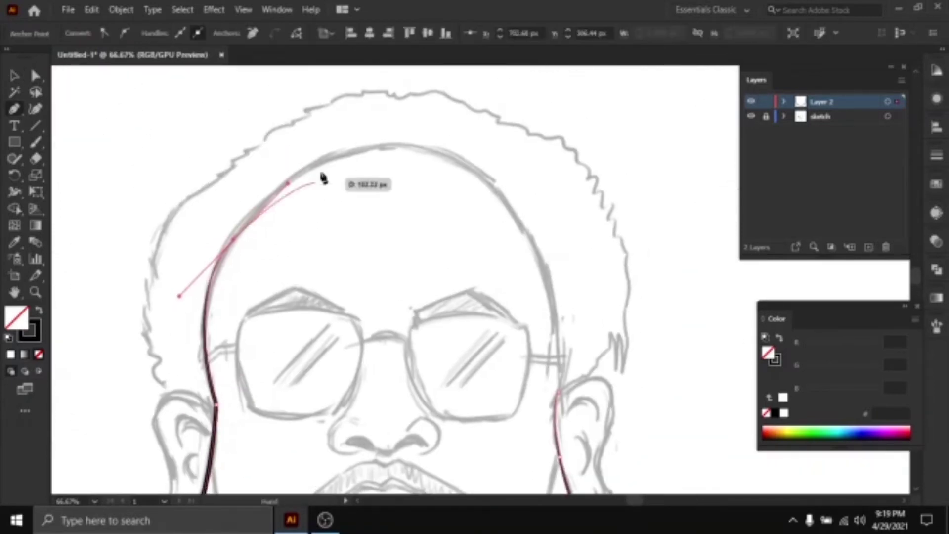
pyautogui.moveTo(399, 146); pyautogui.dragTo(498, 157)
pyautogui.hotkey('ctrl', 'z')
pyautogui.hotkey('ctrl', 'z')
pyautogui.hotkey('ctrl', 'z')
# Trace the hairline with smooth curves from the left temple over the forehead and down the right side
pyautogui.moveTo(249, 218); pyautogui.dragTo(333, 133)
pyautogui.click(249, 219)
pyautogui.moveTo(407, 146); pyautogui.dragTo(505, 157)
pyautogui.click(407, 145)
pyautogui.moveTo(524, 238); pyautogui.dragTo(520, 291)
pyautogui.click(489, 204)
# Bring the hairline curve down to the right ear and close it onto the jaw path's open end
pyautogui.moveTo(514, 316); pyautogui.dragTo(473, 263)
pyautogui.scroll(2, 483, 254)
pyautogui.click(464, 258)
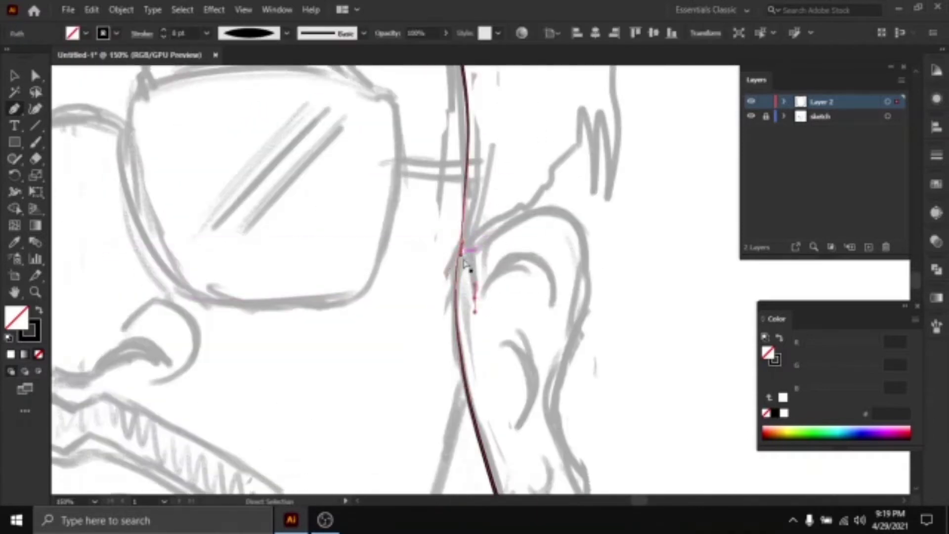
pyautogui.hotkey('ctrl', 'z')
pyautogui.scroll(2, 463, 301)
pyautogui.scroll(1, 463, 301)
pyautogui.moveTo(441, 333); pyautogui.dragTo(430, 369)
pyautogui.scroll(-4, 450, 284)
pyautogui.press('v')
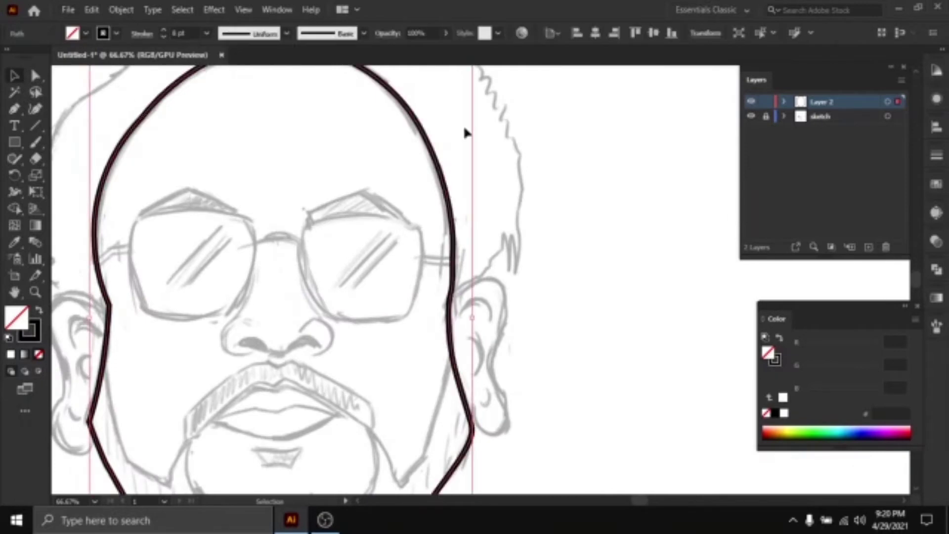
pyautogui.click(519, 169)
# Trace the outer rim of the left ear from the face outline down to the top of the lobe
pyautogui.scroll(-1, 518, 168)
pyautogui.moveTo(512, 213); pyautogui.dragTo(532, 217)
pyautogui.moveTo(331, 187)
pyautogui.mouseDown()
pyautogui.moveTo(366, 233)
pyautogui.moveTo(431, 101)
pyautogui.mouseUp()
pyautogui.scroll(1, 432, 101)
pyautogui.click(15, 109)
pyautogui.scroll(1, 257, 218)
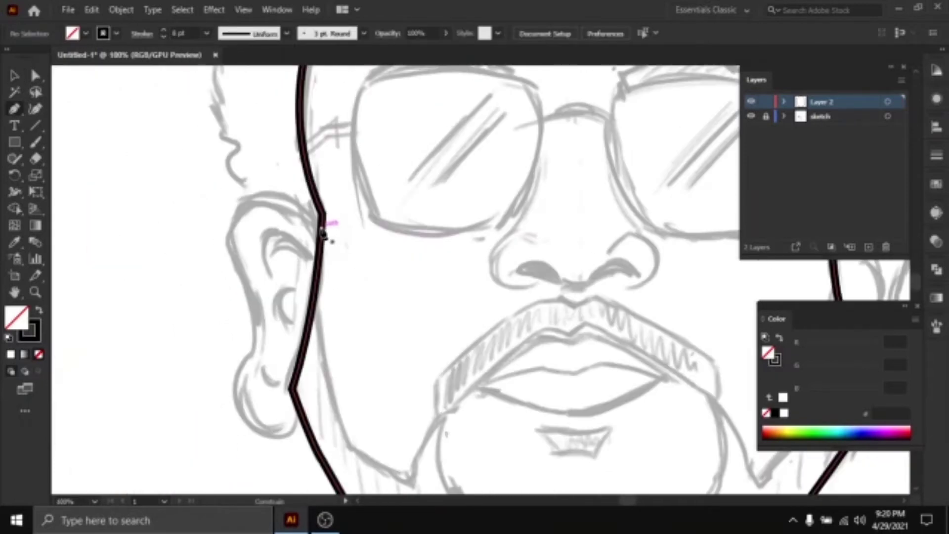
pyautogui.click(322, 228)
pyautogui.moveTo(233, 228); pyautogui.dragTo(207, 299)
pyautogui.moveTo(262, 295)
pyautogui.mouseDown()
pyautogui.moveTo(252, 214)
pyautogui.moveTo(239, 284)
pyautogui.mouseUp()
pyautogui.hotkey('ctrl', 'z')
pyautogui.moveTo(227, 189); pyautogui.dragTo(238, 211)
pyautogui.moveTo(244, 252)
pyautogui.mouseDown()
pyautogui.moveTo(252, 227)
pyautogui.moveTo(258, 252)
pyautogui.mouseUp()
pyautogui.moveTo(257, 257); pyautogui.dragTo(253, 226)
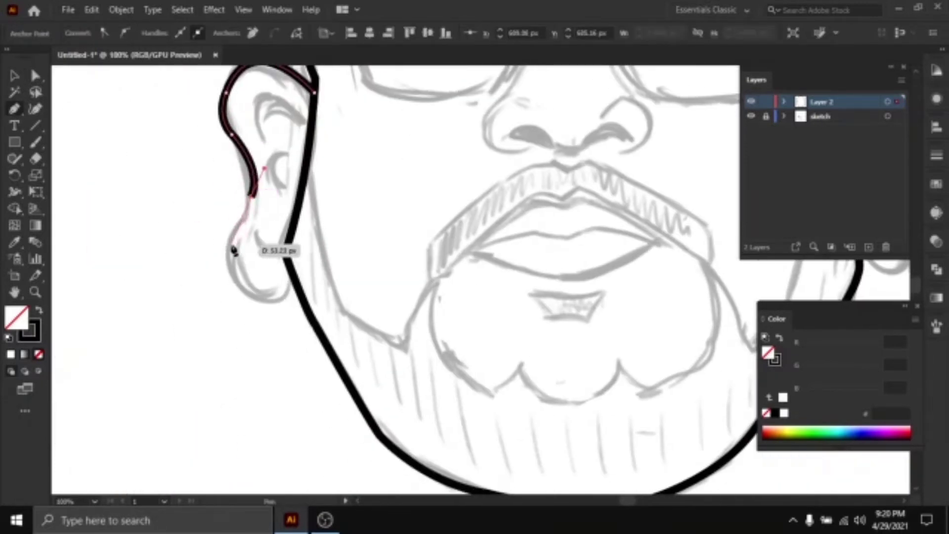
pyautogui.click(242, 218)
pyautogui.moveTo(242, 287); pyautogui.dragTo(271, 314)
pyautogui.moveTo(293, 262); pyautogui.dragTo(293, 231)
pyautogui.keyDown('ctrl'); pyautogui.click(280, 291); pyautogui.keyUp('ctrl')
pyautogui.scroll(-1, 280, 292)
pyautogui.scroll(1, 282, 324)
pyautogui.hotkey('ctrl', 'z')
pyautogui.hotkey('ctrl', 'z')
pyautogui.hotkey('ctrl', 'z')
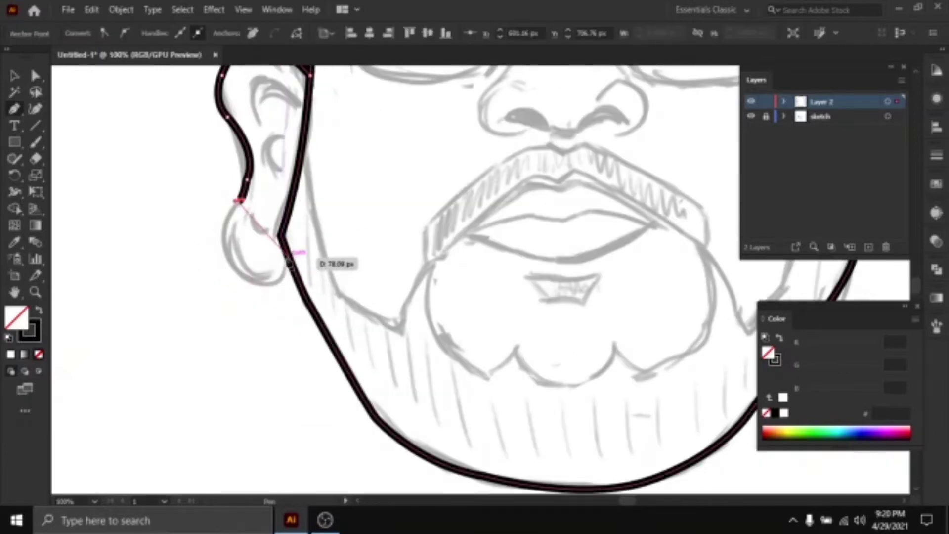
# Trace the left earlobe around to the jawline and end the ear path
pyautogui.moveTo(265, 283); pyautogui.dragTo(328, 312)
pyautogui.moveTo(293, 275); pyautogui.dragTo(296, 252)
pyautogui.keyDown('ctrl'); pyautogui.click(258, 334); pyautogui.keyUp('ctrl')
# Draw three separate curved lines for the inner folds of the left ear: upper, middle and lobe
pyautogui.scroll(1, 267, 277)
pyautogui.click(283, 147)
pyautogui.moveTo(223, 173); pyautogui.dragTo(250, 291)
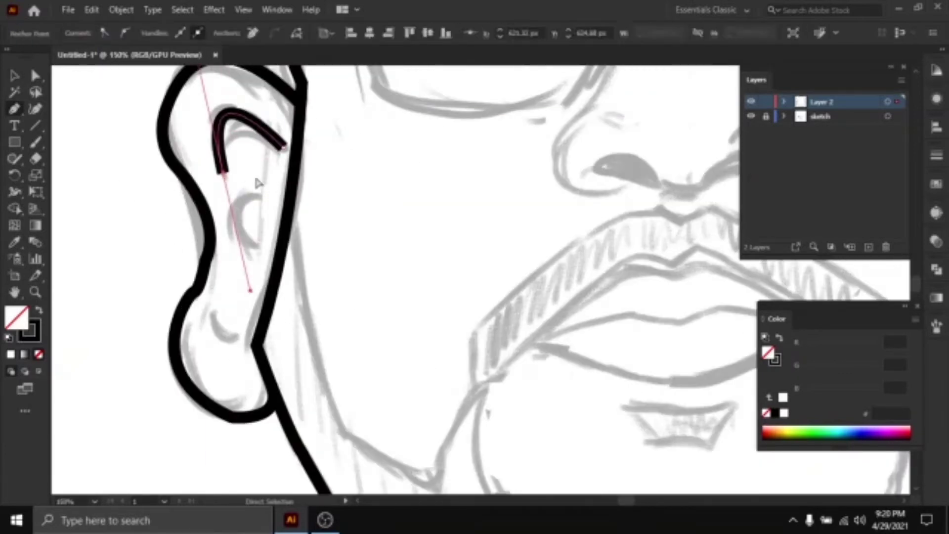
pyautogui.keyDown('ctrl'); pyautogui.click(258, 183); pyautogui.keyUp('ctrl')
pyautogui.click(258, 197)
pyautogui.moveTo(257, 244); pyautogui.dragTo(296, 312)
pyautogui.click(240, 290)
# Select the three inner fold lines of the left ear and apply a tapered width profile
pyautogui.click(15, 76)
pyautogui.keyDown('shift'); pyautogui.click(252, 98); pyautogui.keyUp('shift')
pyautogui.keyDown('shift'); pyautogui.click(276, 195); pyautogui.keyUp('shift')
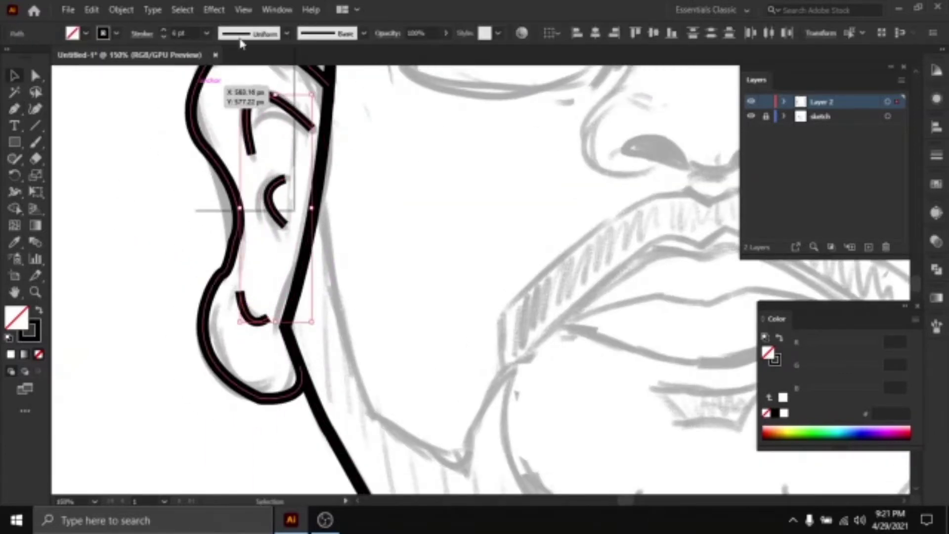
pyautogui.click(250, 34)
pyautogui.click(249, 62)
# Copy the complete left ear to the right side of the face and reflect the copy
pyautogui.scroll(-1, 235, 220)
pyautogui.moveTo(171, 121); pyautogui.dragTo(257, 354)
pyautogui.scroll(-1, 237, 307)
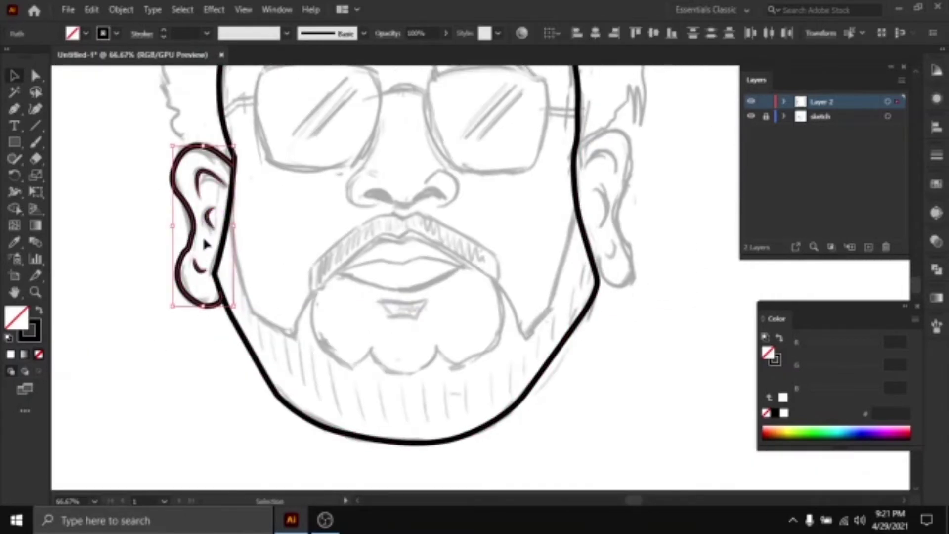
pyautogui.moveTo(207, 245); pyautogui.dragTo(623, 238)
pyautogui.moveTo(623, 238); pyautogui.dragTo(417, 257)
pyautogui.rightClick(424, 270)
pyautogui.click(583, 311)
pyautogui.click(746, 325)
# Fit the mirrored ear over the sketched right ear so it meets the face outline
pyautogui.scroll(1, 461, 273)
pyautogui.scroll(1, 437, 273)
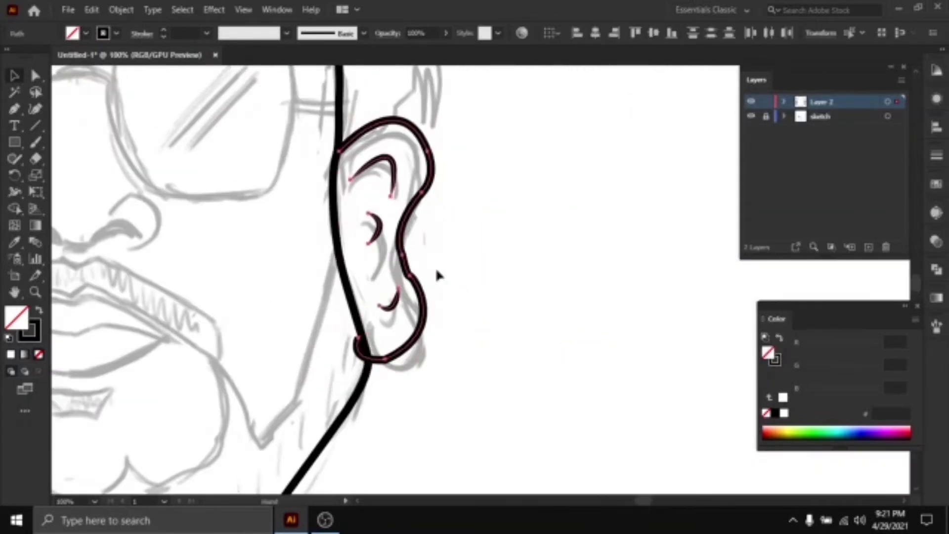
pyautogui.moveTo(421, 294); pyautogui.dragTo(432, 300)
pyautogui.moveTo(421, 344); pyautogui.dragTo(423, 349)
pyautogui.click(460, 248)
pyautogui.moveTo(386, 378); pyautogui.dragTo(405, 396)
# Adjust the right ear's upper end and lobe anchor points so both ends join the face outline
pyautogui.click(36, 76)
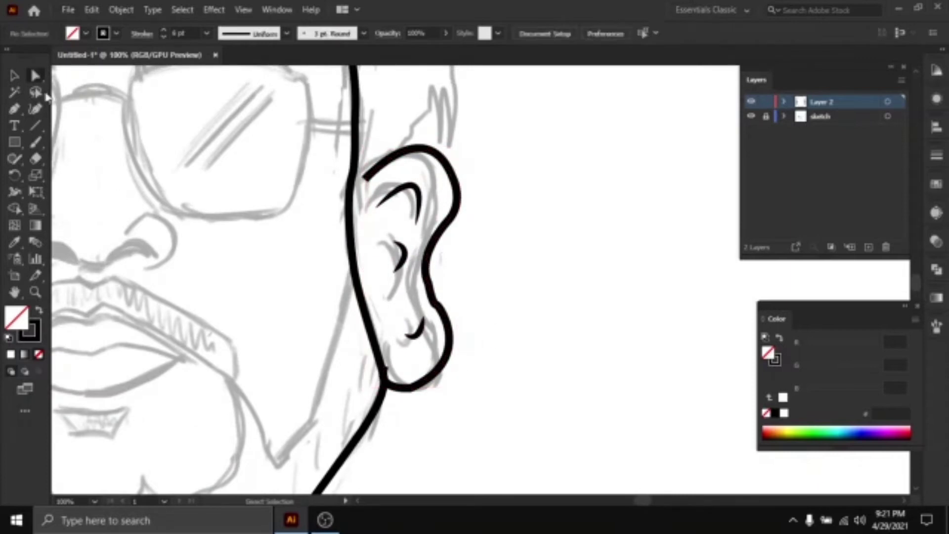
pyautogui.scroll(2, 356, 168)
pyautogui.moveTo(371, 187); pyautogui.dragTo(342, 195)
pyautogui.click(577, 130)
pyautogui.scroll(-2, 577, 129)
pyautogui.scroll(3, 496, 360)
pyautogui.moveTo(492, 315); pyautogui.dragTo(490, 350)
pyautogui.moveTo(460, 420); pyautogui.dragTo(544, 411)
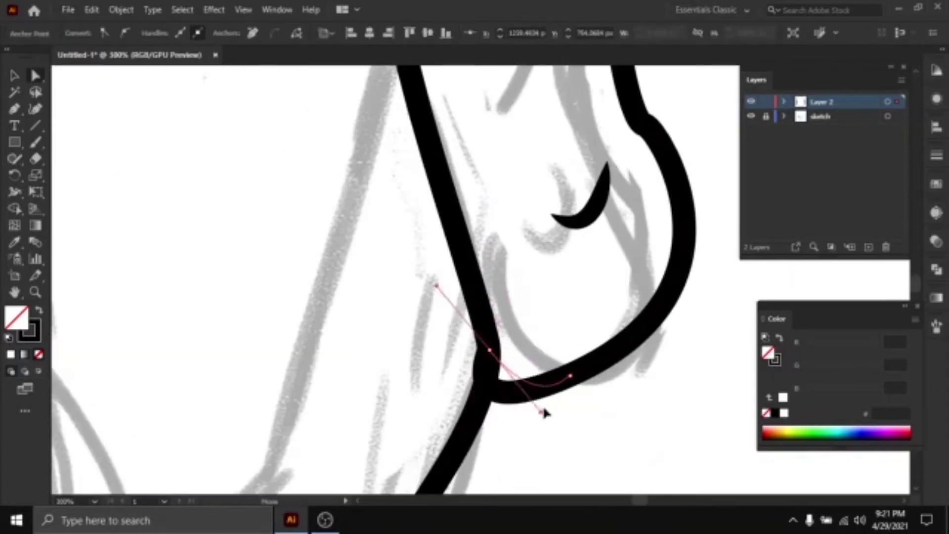
pyautogui.click(586, 405)
# Reshape the outer rim of the right ear by adjusting its anchor points
pyautogui.scroll(-2, 586, 405)
pyautogui.click(620, 178)
pyautogui.moveTo(620, 178); pyautogui.dragTo(606, 178)
pyautogui.click(636, 261)
pyautogui.scroll(-2, 636, 260)
pyautogui.scroll(-1, 636, 260)
pyautogui.moveTo(636, 261); pyautogui.dragTo(597, 323)
pyautogui.click(15, 76)
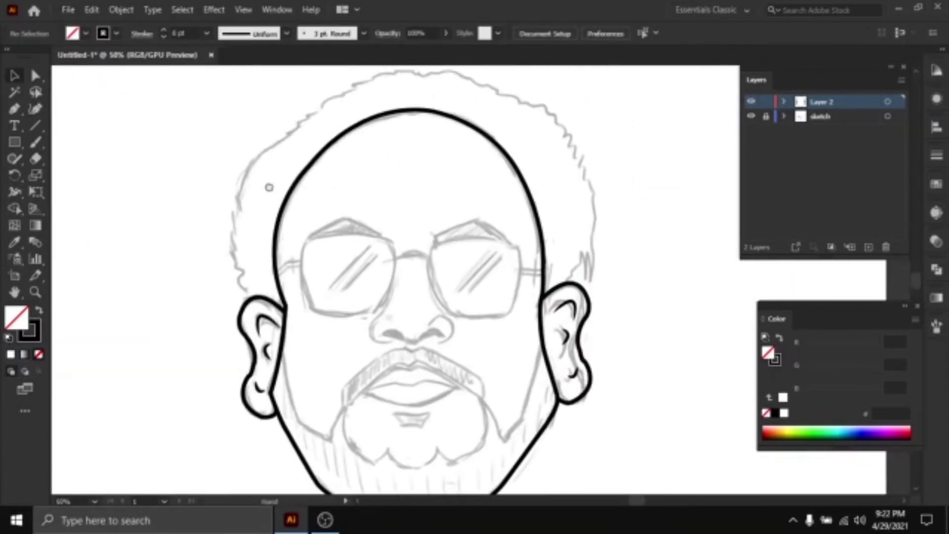
# Trace the outer outline of the lips with the Pen tool as a closed path, including the cupid's bow
pyautogui.scroll(1, 347, 220)
pyautogui.moveTo(347, 221); pyautogui.dragTo(335, 276)
pyautogui.moveTo(373, 327); pyautogui.dragTo(370, 265)
pyautogui.scroll(1, 371, 265)
pyautogui.moveTo(371, 396); pyautogui.dragTo(322, 120)
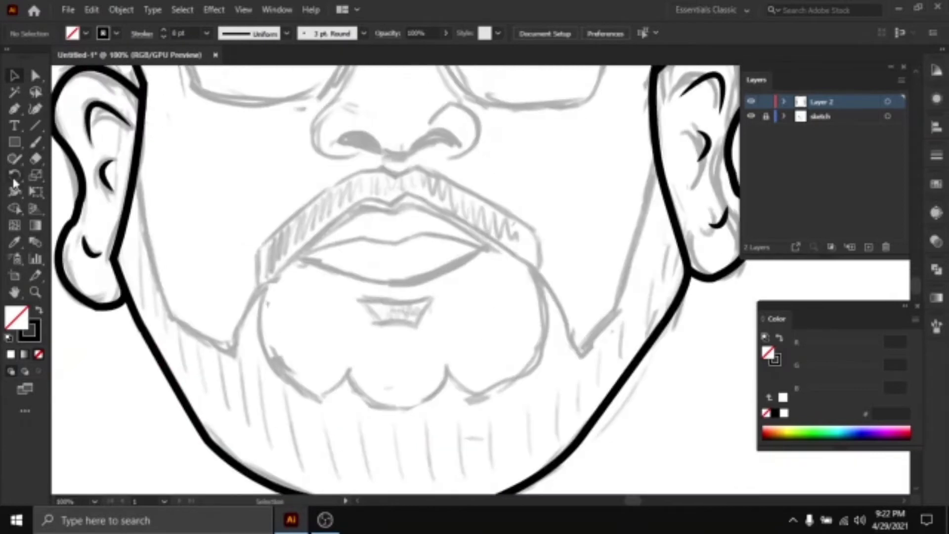
pyautogui.click(14, 109)
pyautogui.click(299, 256)
pyautogui.hotkey('ctrl', 'z')
pyautogui.click(359, 207)
pyautogui.click(390, 212)
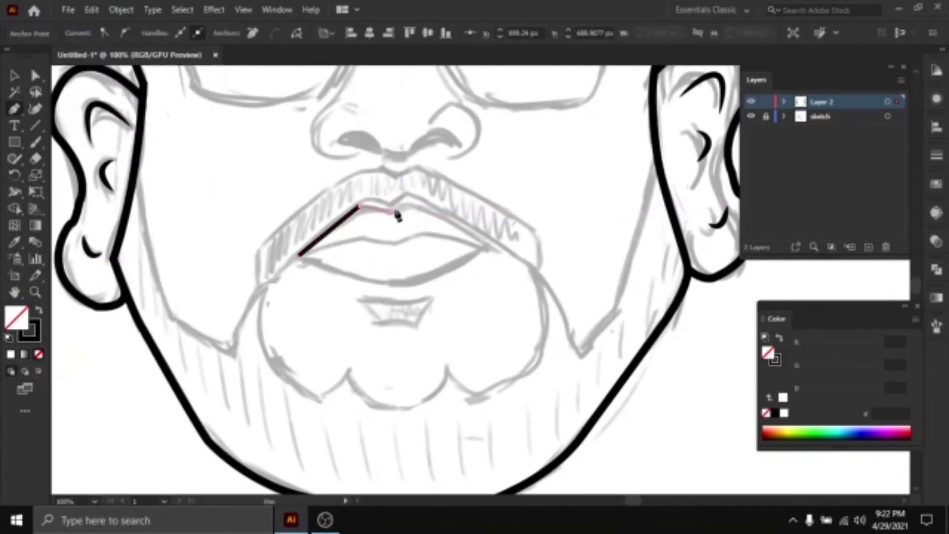
pyautogui.click(406, 207)
pyautogui.moveTo(220, 227); pyautogui.dragTo(198, 190)
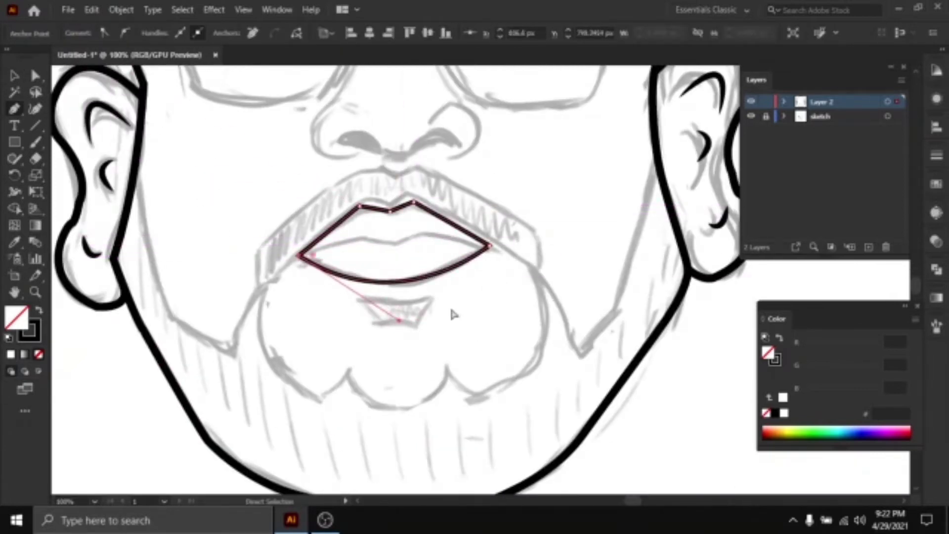
# Trace the parting line between the upper and lower lip with the Pen tool, from one mouth corner to the other
pyautogui.keyDown('ctrl'); pyautogui.click(450, 309); pyautogui.keyUp('ctrl')
pyautogui.scroll(2, 373, 274)
pyautogui.click(227, 237)
pyautogui.click(349, 204)
pyautogui.click(407, 214)
pyautogui.click(464, 194)
pyautogui.click(604, 217)
pyautogui.click(322, 288)
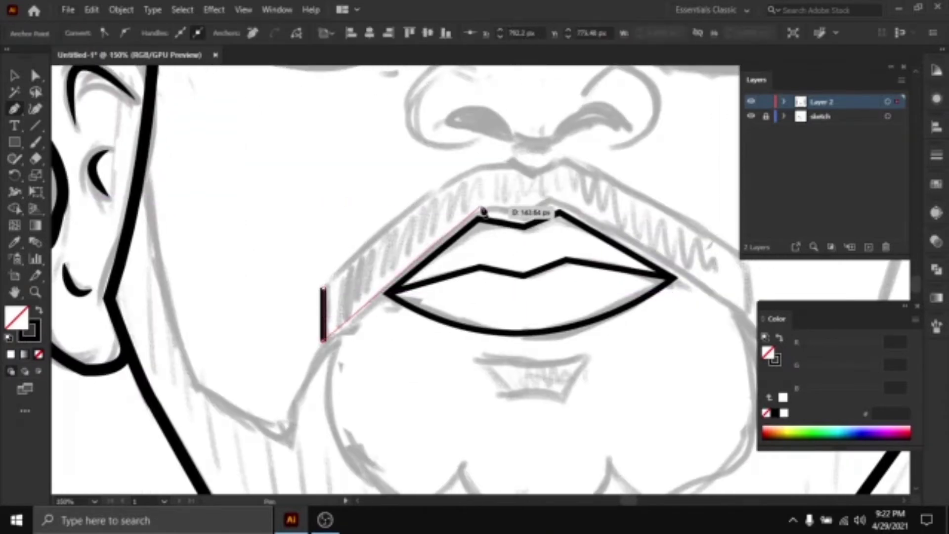
pyautogui.hotkey('ctrl', 'z')
pyautogui.hotkey('ctrl', 'z')
pyautogui.hotkey('ctrl', 'z')
# Trace the mustache's left end and its lower edge just above the lips, reaching the right end
pyautogui.click(319, 274)
pyautogui.click(327, 335)
pyautogui.click(483, 197)
pyautogui.click(523, 213)
pyautogui.click(552, 198)
pyautogui.moveTo(620, 228); pyautogui.dragTo(448, 228)
pyautogui.click(561, 299)
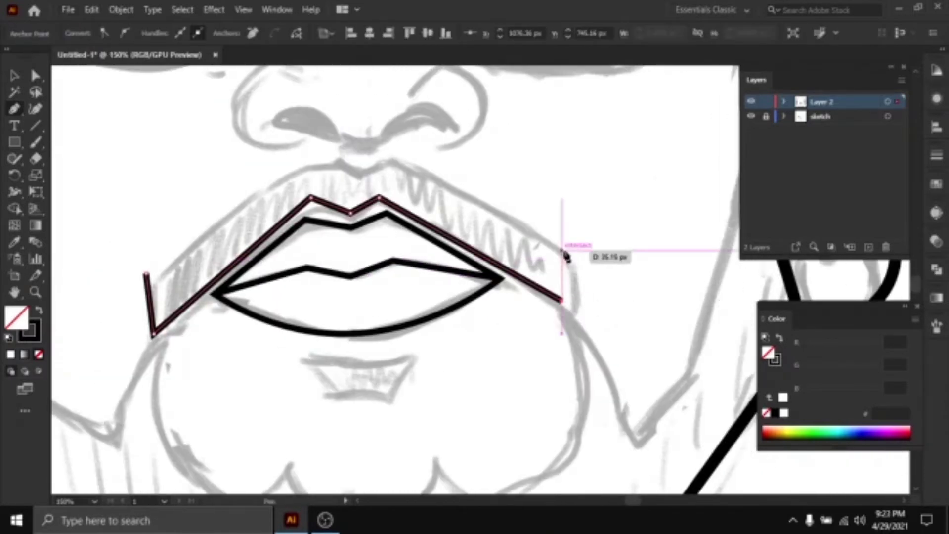
# Complete the mustache as a closed path along its right end and upper edge, including the notch under the nose
pyautogui.click(562, 250)
pyautogui.click(393, 153)
pyautogui.click(362, 170)
pyautogui.click(330, 154)
pyautogui.click(146, 273)
pyautogui.keyDown('ctrl'); pyautogui.click(170, 196); pyautogui.keyUp('ctrl')
# Trace the beard's left cheek line from the face outline down and back up to the mustache's left end
pyautogui.hotkey('ctrl', '-')
pyautogui.click(182, 124)
pyautogui.click(214, 255)
pyautogui.click(278, 296)
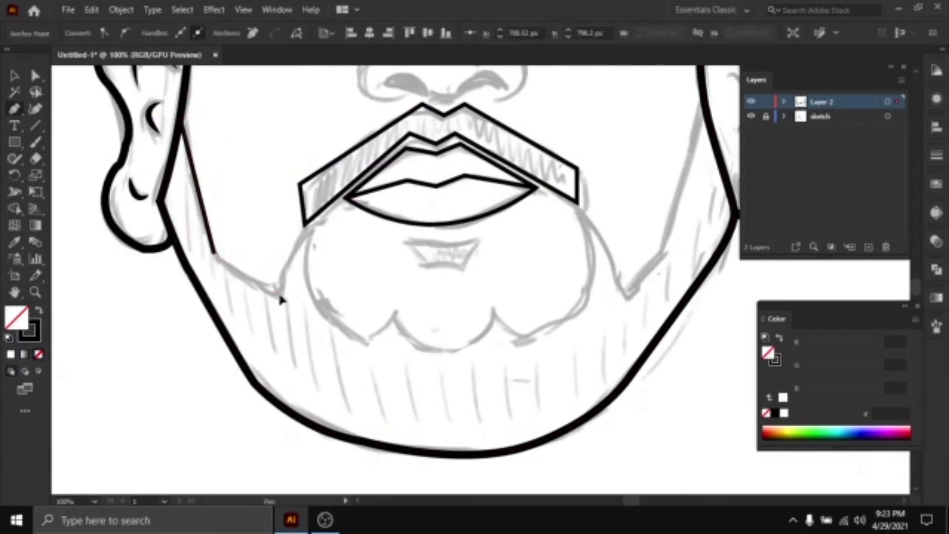
pyautogui.moveTo(311, 230); pyautogui.dragTo(328, 222)
pyautogui.click(310, 230)
# Continue the beard path along the scalloped chin edge with three curves, up to the mustache's right end
pyautogui.moveTo(360, 338); pyautogui.dragTo(428, 365)
pyautogui.click(360, 338)
pyautogui.moveTo(394, 320); pyautogui.dragTo(397, 305)
pyautogui.click(395, 314)
pyautogui.moveTo(491, 311); pyautogui.dragTo(526, 228)
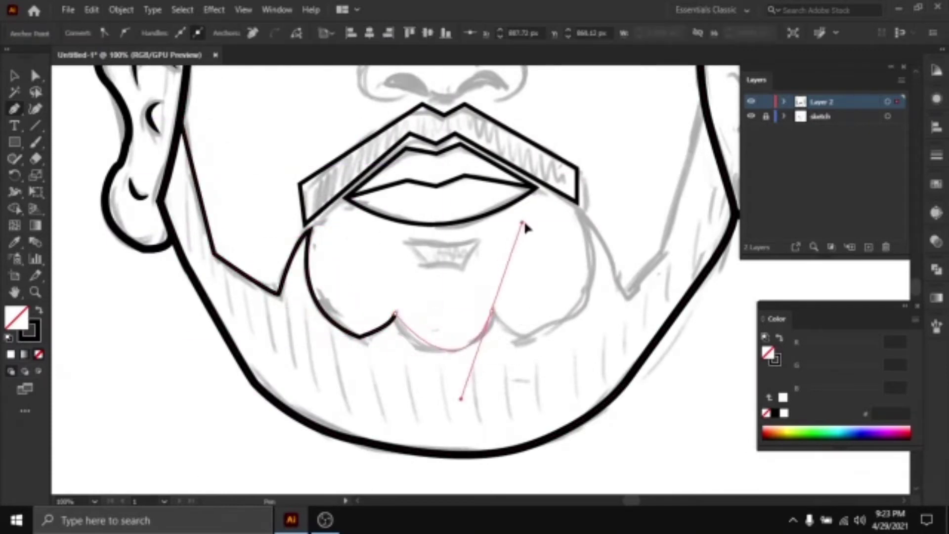
pyautogui.click(494, 311)
pyautogui.moveTo(536, 332); pyautogui.dragTo(562, 322)
pyautogui.click(536, 332)
pyautogui.moveTo(577, 213); pyautogui.dragTo(539, 129)
pyautogui.click(578, 213)
# Extend the beard path along the right cheek line up to the face outline and end the path
pyautogui.moveTo(624, 290); pyautogui.dragTo(633, 340)
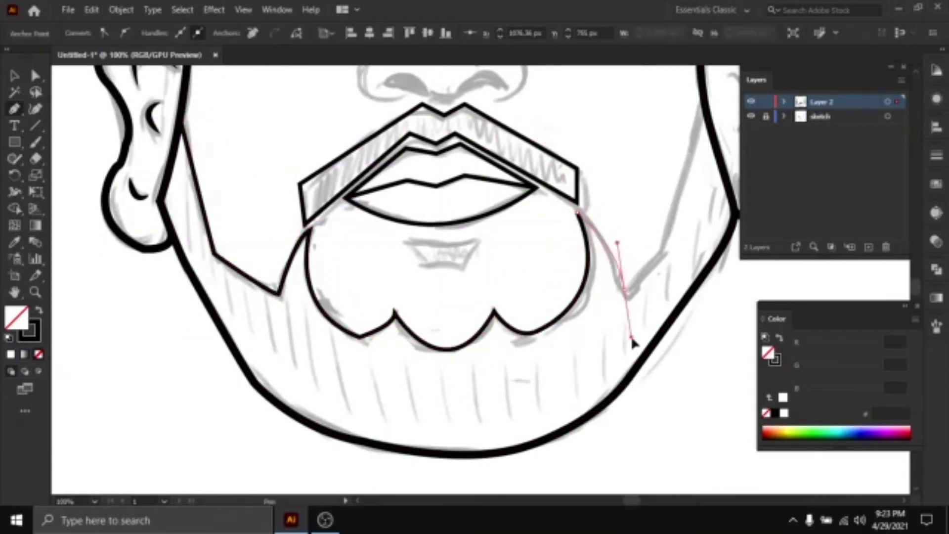
pyautogui.click(625, 290)
pyautogui.click(659, 256)
pyautogui.click(635, 160)
pyautogui.press('Escape')
# Trace the small soul patch below the lower lip as a closed path
pyautogui.scroll(-2, 559, 163)
pyautogui.scroll(3, 481, 332)
pyautogui.click(393, 246)
pyautogui.moveTo(493, 241); pyautogui.dragTo(549, 233)
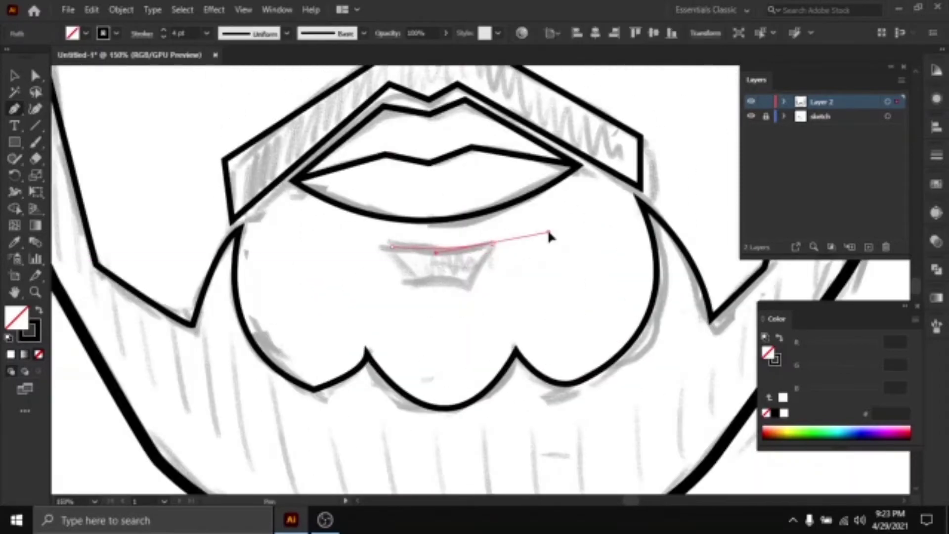
pyautogui.click(493, 241)
pyautogui.click(473, 284)
pyautogui.moveTo(417, 284); pyautogui.dragTo(393, 298)
pyautogui.click(393, 246)
# Trace the left side of the nose from the glasses down around the nostril wing as an open curve
pyautogui.scroll(-2, 358, 269)
pyautogui.scroll(2, 440, 288)
pyautogui.click(450, 182)
pyautogui.moveTo(437, 247); pyautogui.dragTo(420, 273)
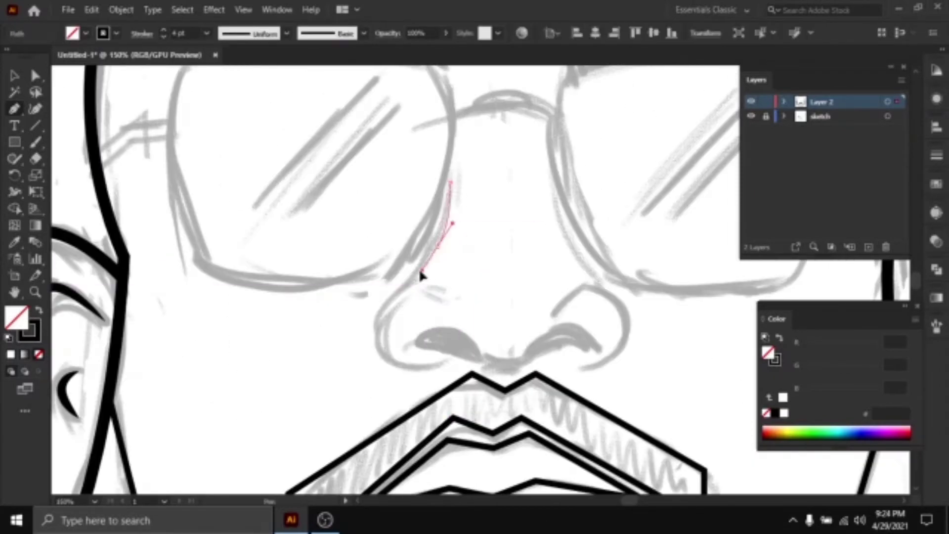
pyautogui.click(437, 246)
pyautogui.moveTo(378, 323)
pyautogui.mouseDown()
pyautogui.moveTo(384, 341)
pyautogui.moveTo(470, 367)
pyautogui.mouseUp()
pyautogui.click(377, 323)
pyautogui.scroll(-1, 460, 363)
pyautogui.click(429, 341)
# Trace the right nostril wing of the nose as an open curve
pyautogui.hscroll(2, 475, 317)
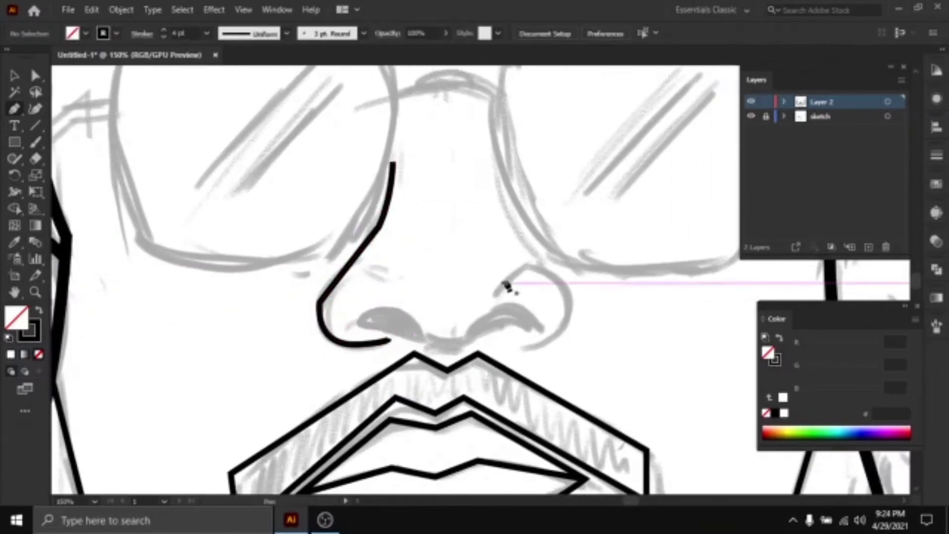
pyautogui.click(496, 290)
pyautogui.moveTo(530, 263); pyautogui.dragTo(549, 269)
pyautogui.moveTo(573, 307); pyautogui.dragTo(498, 347)
# Select both nose lines and apply a tapered width profile to their strokes
pyautogui.hscroll(-2, 497, 341)
pyautogui.click(34, 75)
pyautogui.click(15, 76)
pyautogui.click(391, 245)
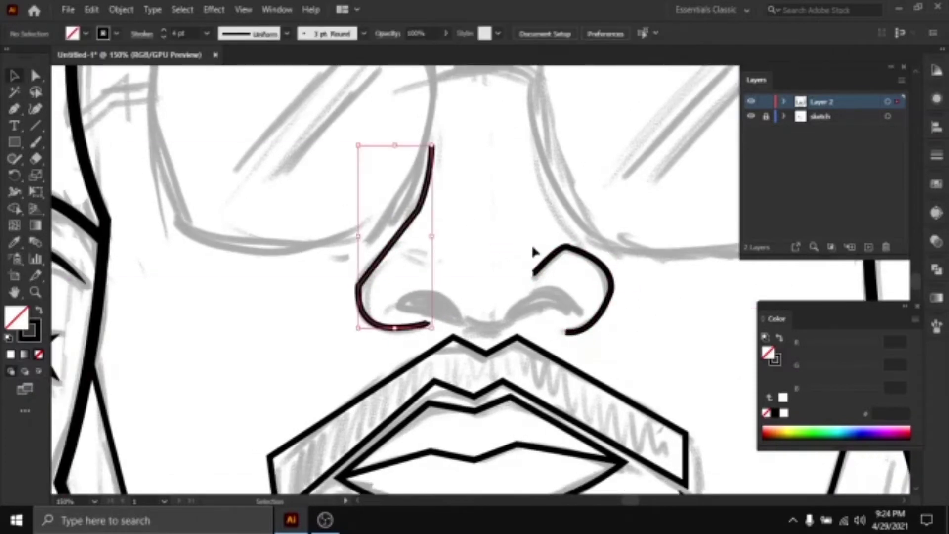
pyautogui.keyDown('shift'); pyautogui.click(544, 263); pyautogui.keyUp('shift')
pyautogui.click(268, 34)
pyautogui.click(262, 64)
# Trace the left and right nostril openings as two closed curved shapes
pyautogui.click(14, 109)
pyautogui.click(328, 297)
pyautogui.moveTo(414, 307); pyautogui.dragTo(472, 365)
pyautogui.click(414, 307)
pyautogui.moveTo(328, 297)
pyautogui.mouseDown()
pyautogui.moveTo(292, 283)
pyautogui.moveTo(292, 300)
pyautogui.mouseUp()
pyautogui.click(397, 278)
pyautogui.moveTo(489, 263); pyautogui.dragTo(536, 304)
pyautogui.click(490, 263)
pyautogui.click(397, 278)
# Draw the short curved line under the nose tip between the two nostrils
pyautogui.scroll(1, 361, 302)
pyautogui.click(339, 285)
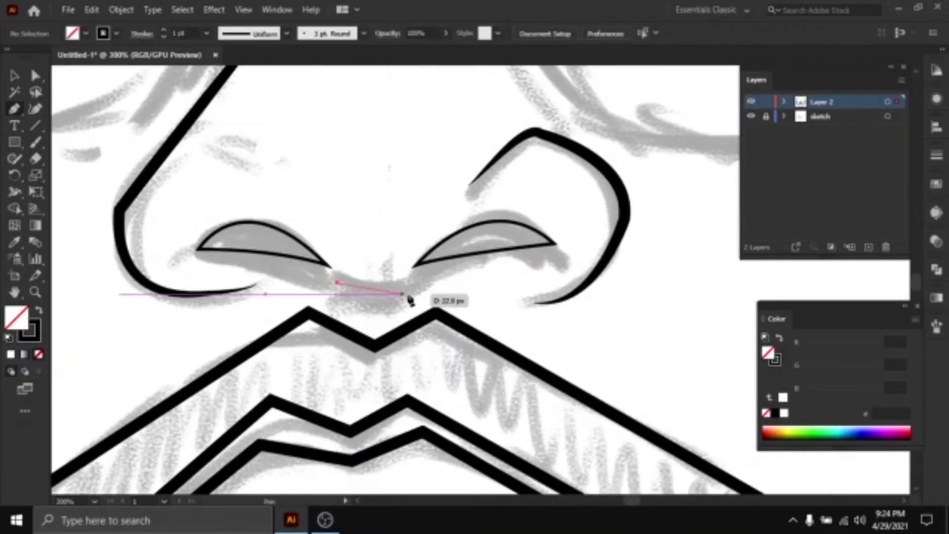
pyautogui.moveTo(417, 283); pyautogui.dragTo(471, 263)
# Set the stroke of the line under the nose tip to 3 pt with a tapered width profile
pyautogui.click(15, 76)
pyautogui.doubleClick(164, 30)
pyautogui.click(286, 34)
pyautogui.click(262, 65)
pyautogui.click(391, 220)
# Trace the upper edge of the glasses' left temple arm and the top rim of the left lens with the Pen tool
pyautogui.scroll(-5, 391, 221)
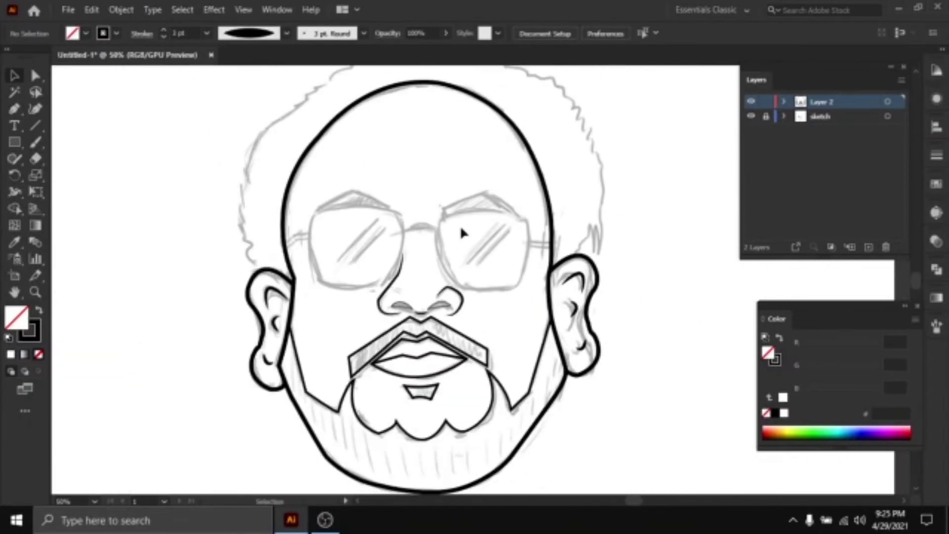
pyautogui.scroll(2, 356, 223)
pyautogui.click(14, 109)
pyautogui.click(210, 273)
pyautogui.moveTo(233, 250); pyautogui.dragTo(257, 251)
pyautogui.moveTo(297, 202); pyautogui.dragTo(340, 198)
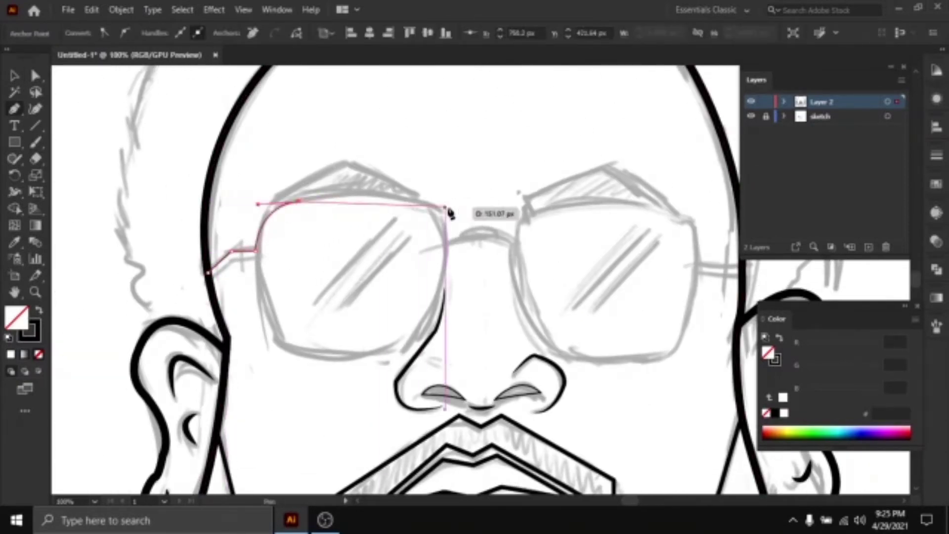
pyautogui.moveTo(438, 208); pyautogui.dragTo(467, 238)
pyautogui.click(438, 208)
# Continue the path around the left lens's inner side and bottom, then back along the temple arm's lower edge
pyautogui.moveTo(396, 349); pyautogui.dragTo(316, 389)
pyautogui.click(396, 349)
pyautogui.moveTo(281, 343); pyautogui.dragTo(219, 315)
pyautogui.click(281, 342)
pyautogui.moveTo(257, 259)
pyautogui.mouseDown()
pyautogui.moveTo(252, 232)
pyautogui.moveTo(463, 236)
pyautogui.mouseUp()
pyautogui.scroll(2, 257, 261)
pyautogui.click(211, 254)
pyautogui.click(163, 296)
# Mirror the left lens and temple arm with the Reflect command to get the right half of the glasses
pyautogui.press('v')
pyautogui.scroll(-1, 331, 187)
pyautogui.rightClick(463, 236)
pyautogui.moveTo(502, 419)
pyautogui.click(647, 348)
pyautogui.press('Return')
# Place the mirrored lens over the right side of the sketch and nudge it left so its temple arm meets the face outline
pyautogui.scroll(2, 459, 263)
pyautogui.moveTo(390, 284); pyautogui.dragTo(479, 270)
pyautogui.scroll(2, 530, 245)
pyautogui.press('Left')
pyautogui.press('Left')
pyautogui.press('Left')
pyautogui.press('Left')
pyautogui.press('Left')
pyautogui.press('Left')
pyautogui.press('Left')
pyautogui.press('Left')
pyautogui.press('Left')
pyautogui.press('Left')
pyautogui.press('Left')
pyautogui.press('Left')
pyautogui.press('Left')
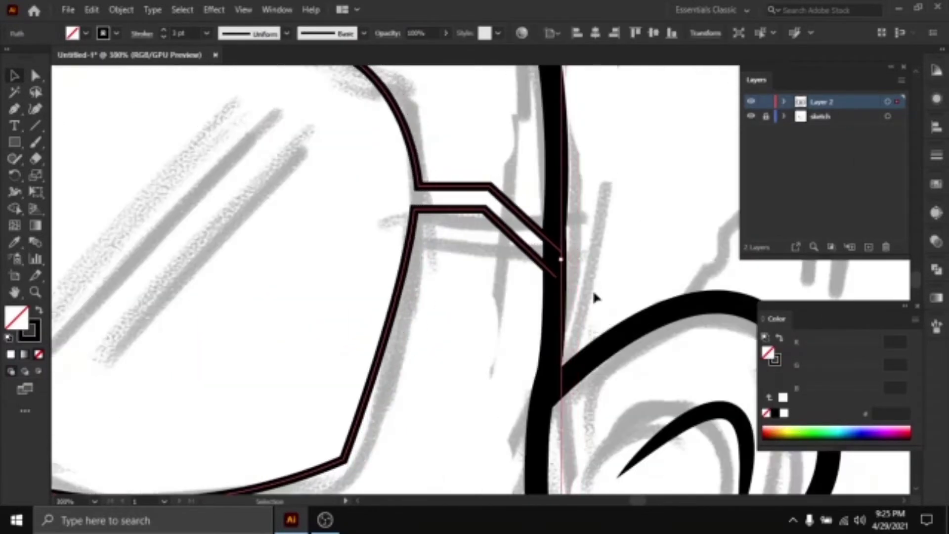
pyautogui.scroll(-2, 594, 295)
pyautogui.click(420, 130)
# Trace the left eyebrow above the glasses as an angled line with its peak in the middle
pyautogui.scroll(-1, 449, 149)
pyautogui.scroll(1, 297, 143)
pyautogui.click(14, 111)
pyautogui.click(219, 258)
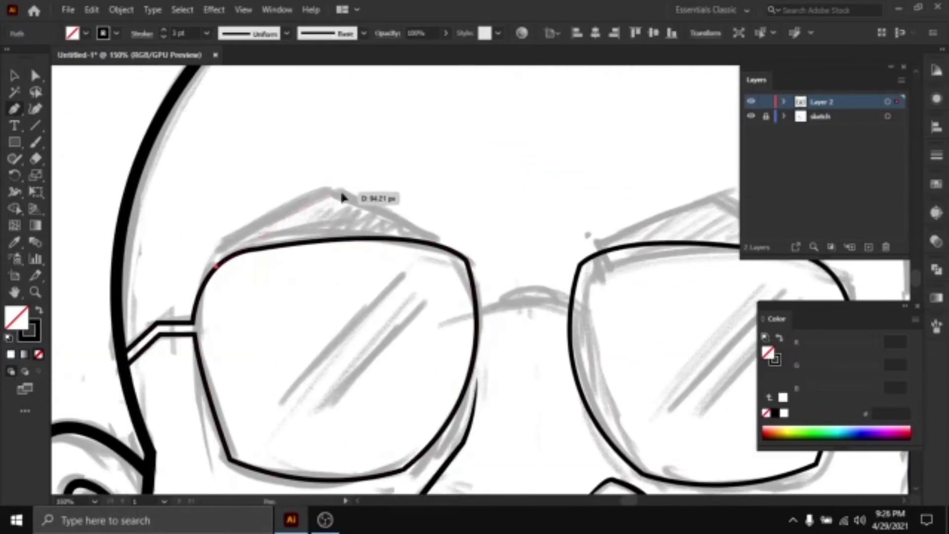
pyautogui.click(328, 198)
pyautogui.click(431, 242)
# Trace the right eyebrow above the right lens, including its short inner end
pyautogui.moveTo(595, 247); pyautogui.dragTo(342, 258)
pyautogui.click(351, 262)
pyautogui.click(340, 243)
pyautogui.click(463, 201)
pyautogui.click(558, 269)
pyautogui.press('Escape')
# Draw the glasses' nose bridge as two arched lines, one below the other, joining both lenses
pyautogui.scroll(-2, 514, 269)
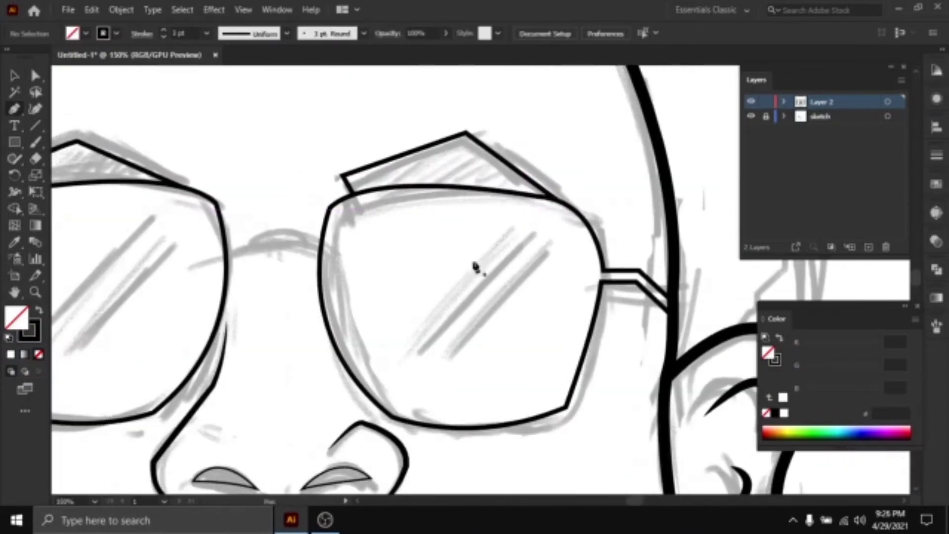
pyautogui.scroll(1, 296, 272)
pyautogui.click(336, 240)
pyautogui.moveTo(461, 239); pyautogui.dragTo(529, 276)
pyautogui.press('Escape')
pyautogui.click(336, 257)
pyautogui.moveTo(459, 257); pyautogui.dragTo(530, 284)
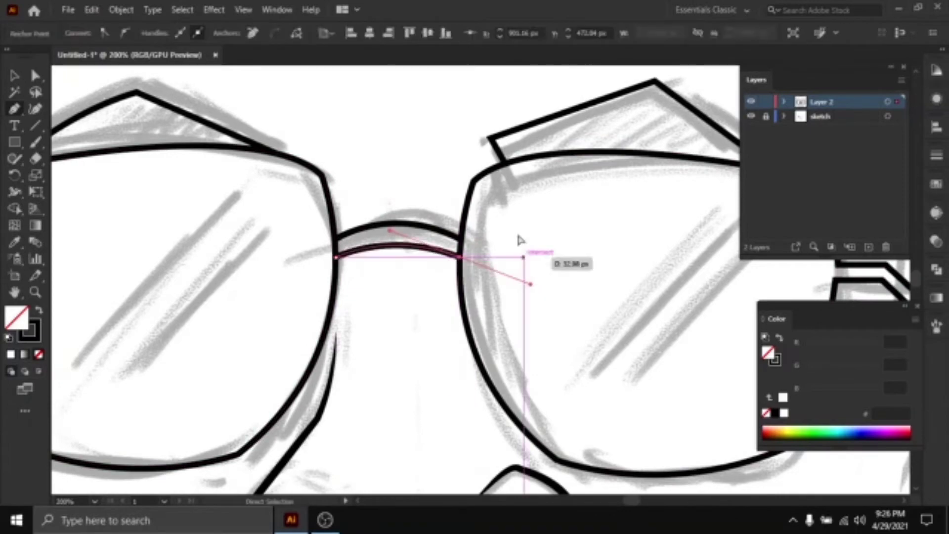
pyautogui.keyDown('ctrl'); pyautogui.click(517, 231); pyautogui.keyUp('ctrl')
# Trace the jagged outer hair outline with the Pencil tool, from the left ear over the head to the right ear
pyautogui.scroll(-3, 481, 186)
pyautogui.moveTo(478, 148); pyautogui.dragTo(430, 224)
pyautogui.scroll(-1, 430, 224)
pyautogui.click(15, 76)
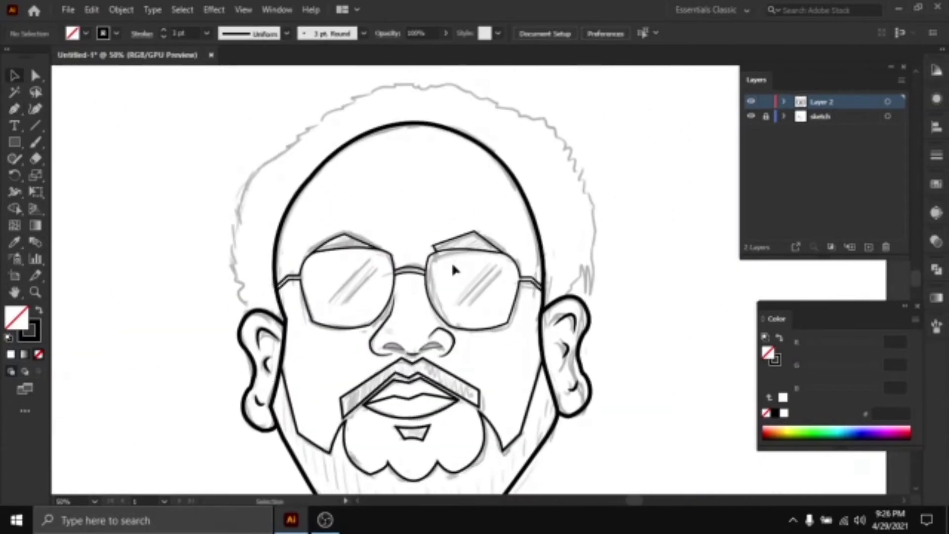
pyautogui.rightClick(15, 159)
pyautogui.click(78, 176)
pyautogui.scroll(1, 417, 319)
pyautogui.moveTo(417, 319)
pyautogui.mouseDown()
pyautogui.moveTo(400, 368)
pyautogui.moveTo(417, 395)
pyautogui.mouseUp()
pyautogui.moveTo(195, 399); pyautogui.dragTo(180, 366)
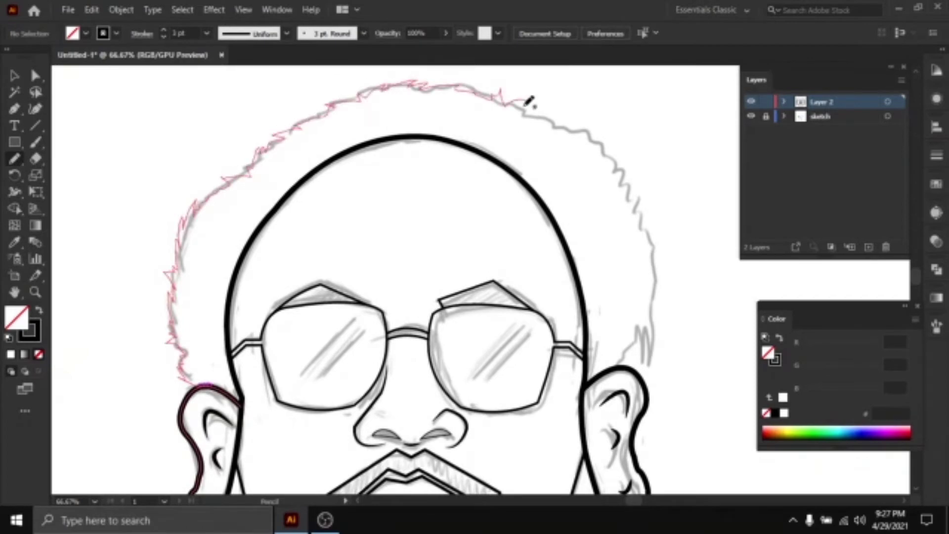
pyautogui.moveTo(652, 308); pyautogui.dragTo(616, 365)
pyautogui.moveTo(688, 356)
pyautogui.mouseDown()
pyautogui.moveTo(644, 316)
pyautogui.moveTo(655, 337)
pyautogui.mouseUp()
# Deselect the hair outline and hide the sketch layer
pyautogui.keyDown('ctrl'); pyautogui.click(655, 317); pyautogui.keyUp('ctrl')
pyautogui.scroll(-2, 551, 213)
pyautogui.click(751, 117)
# Examine the line art without the sketch, both up close around the nose and beard and as a whole
pyautogui.scroll(1, 624, 297)
pyautogui.moveTo(624, 299); pyautogui.dragTo(628, 274)
pyautogui.scroll(1, 392, 322)
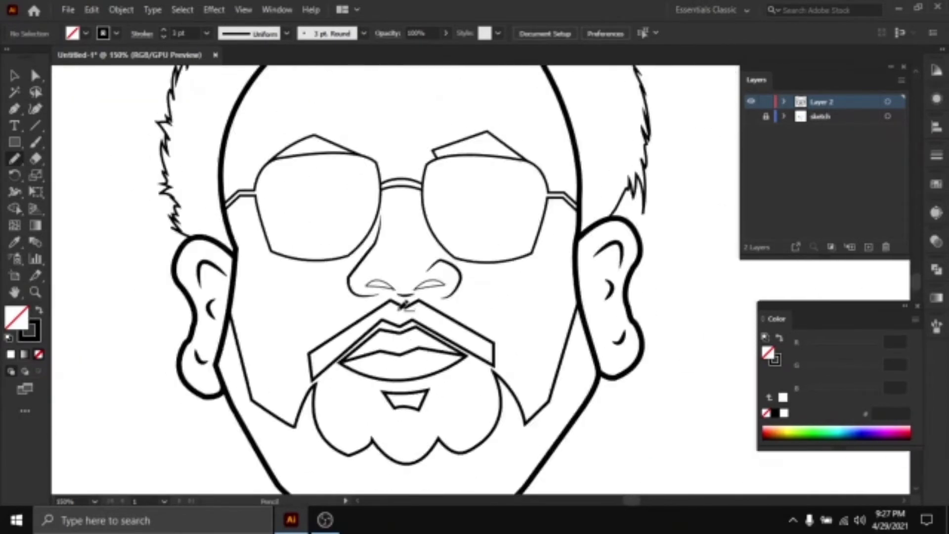
pyautogui.scroll(-2, 403, 306)
pyautogui.moveTo(484, 337); pyautogui.dragTo(481, 364)
pyautogui.scroll(2, 384, 239)
pyautogui.moveTo(360, 217); pyautogui.dragTo(363, 199)
pyautogui.scroll(-1, 382, 244)
pyautogui.scroll(-1, 365, 205)
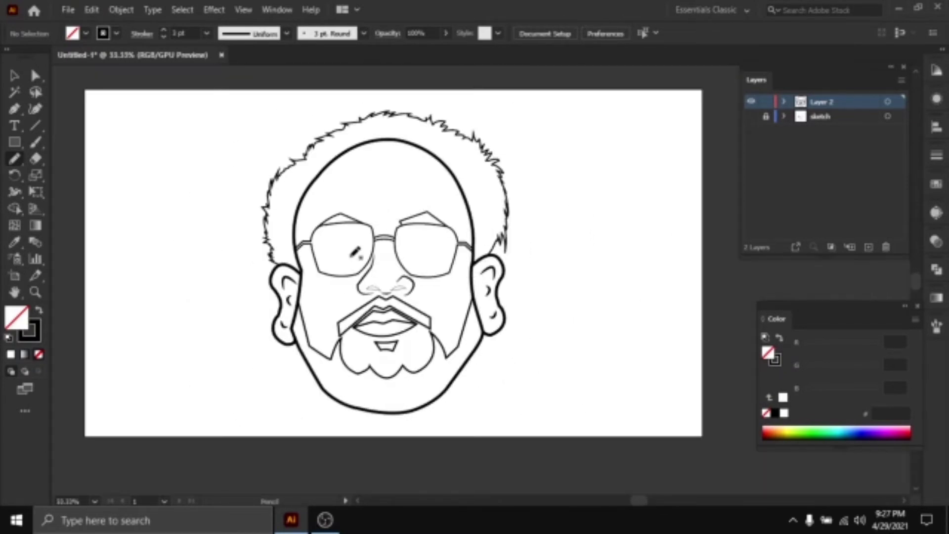
pyautogui.scroll(3, 405, 289)
pyautogui.scroll(-2, 470, 292)
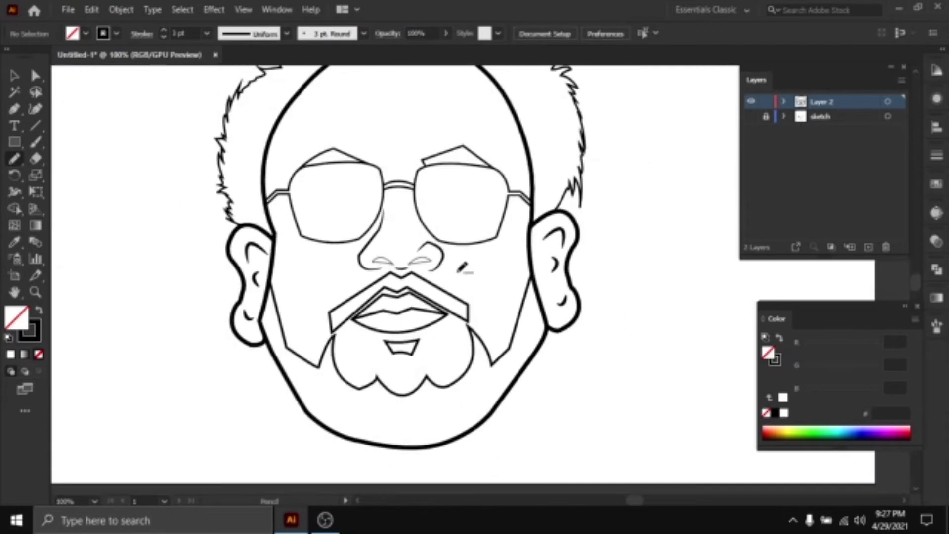
pyautogui.moveTo(481, 265); pyautogui.dragTo(464, 290)
pyautogui.scroll(-1, 463, 291)
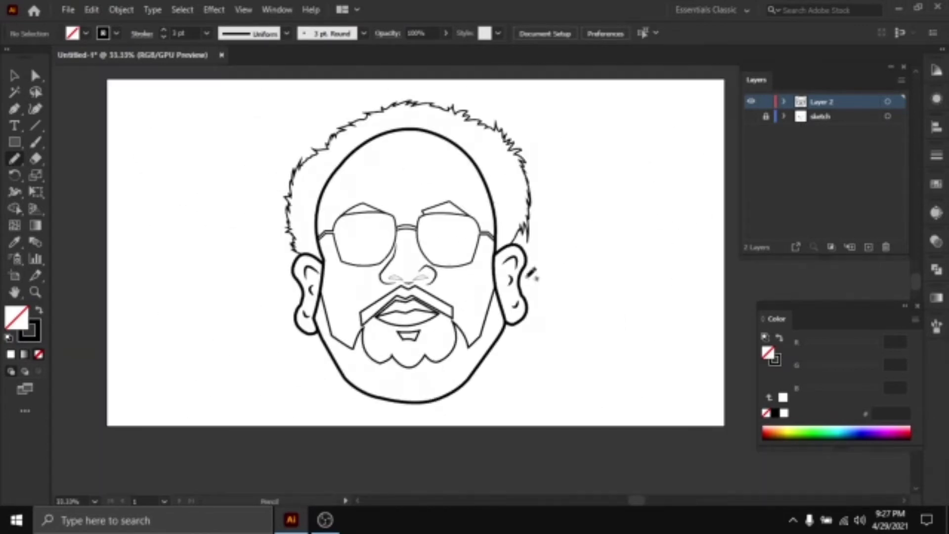
pyautogui.moveTo(538, 265); pyautogui.dragTo(491, 288)
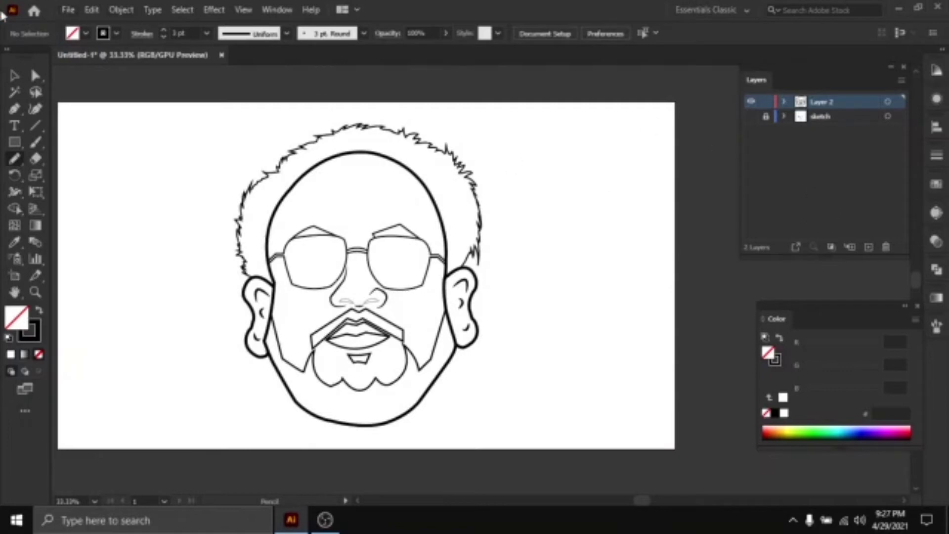
# Place the "cartoon of me" image from the Desktop just outside the artboard's right edge
pyautogui.click(68, 11)
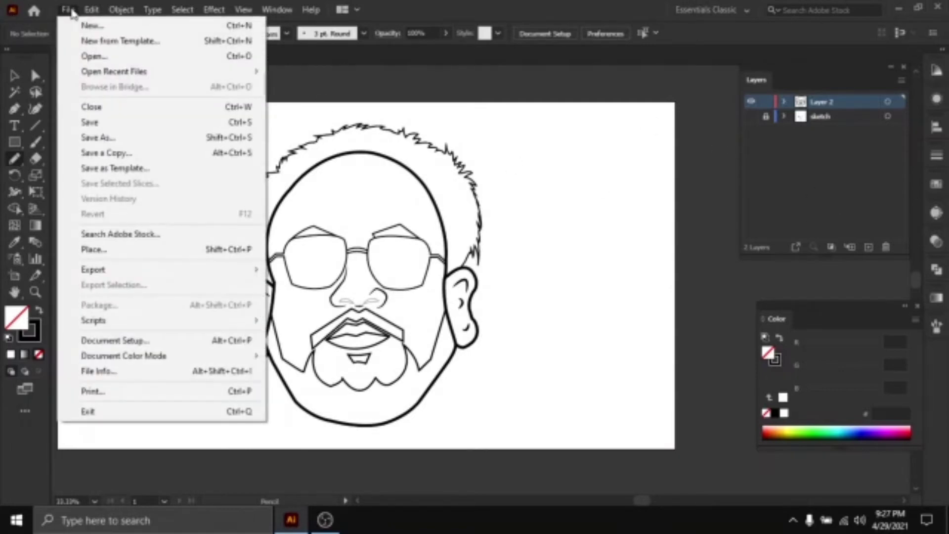
pyautogui.click(72, 10)
pyautogui.click(74, 9)
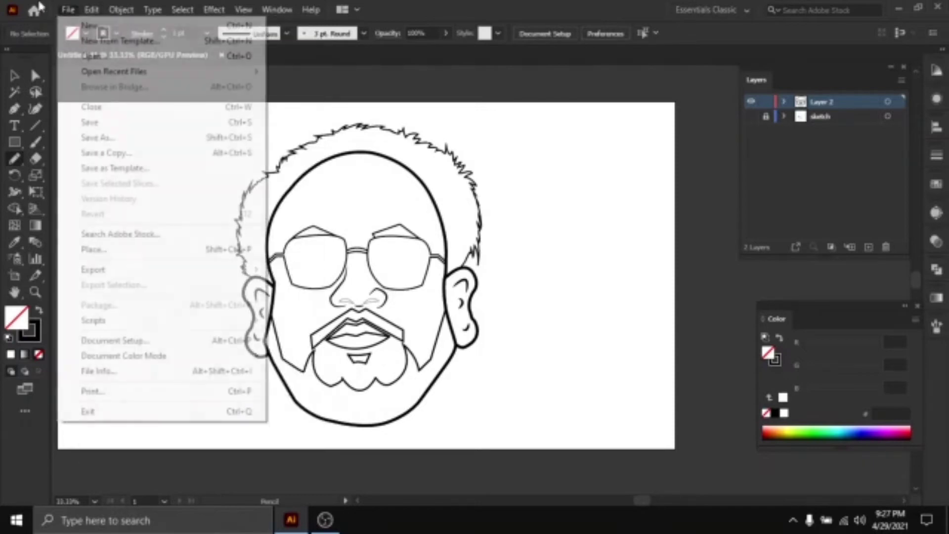
pyautogui.click(117, 254)
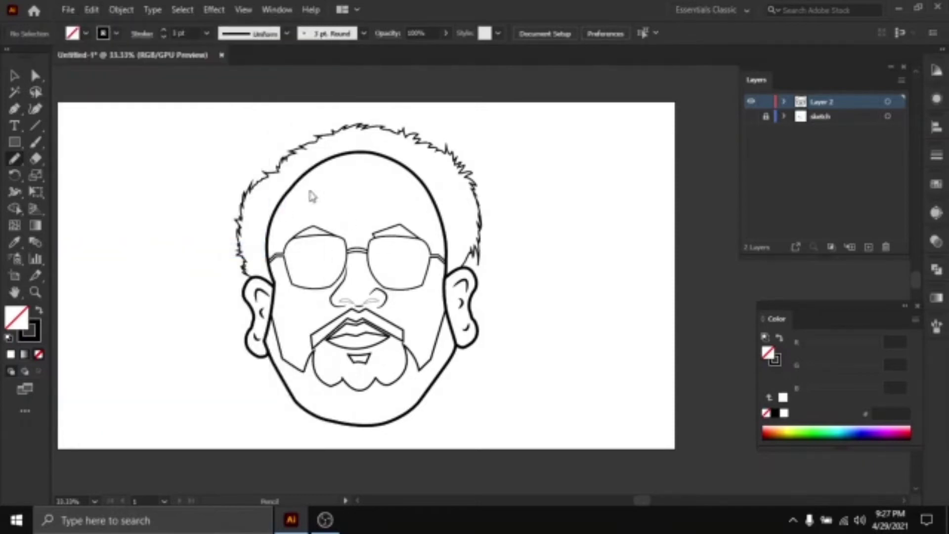
pyautogui.scroll(-5, 279, 162)
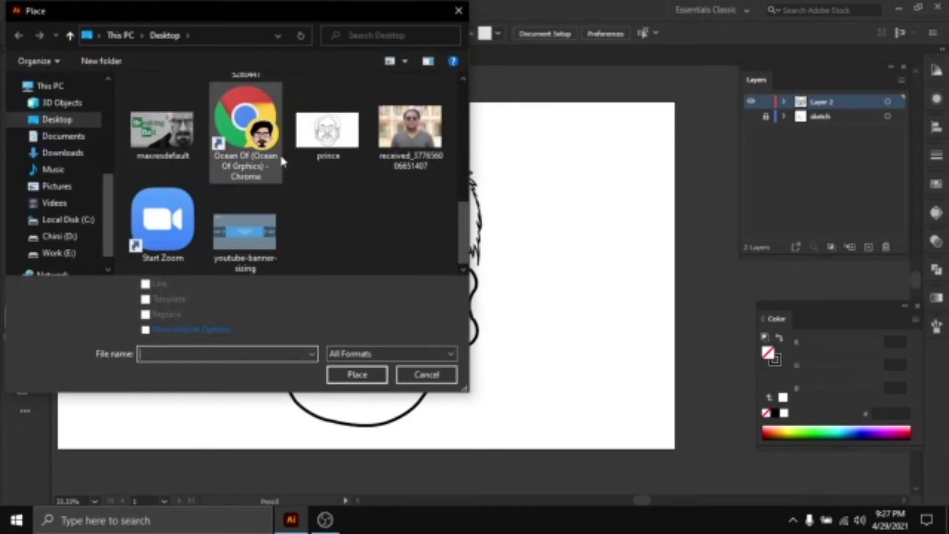
pyautogui.scroll(3, 281, 174)
pyautogui.scroll(-1, 280, 175)
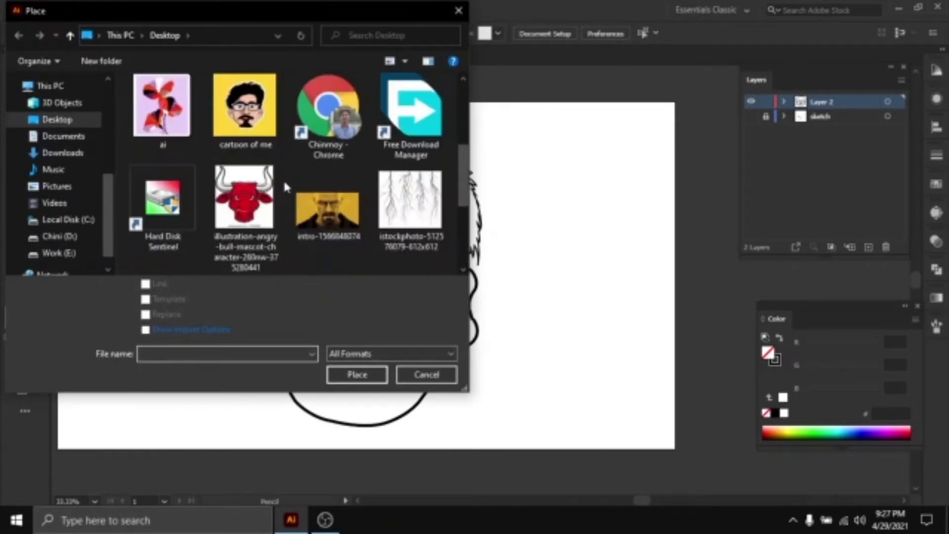
pyautogui.click(271, 140)
pyautogui.click(364, 377)
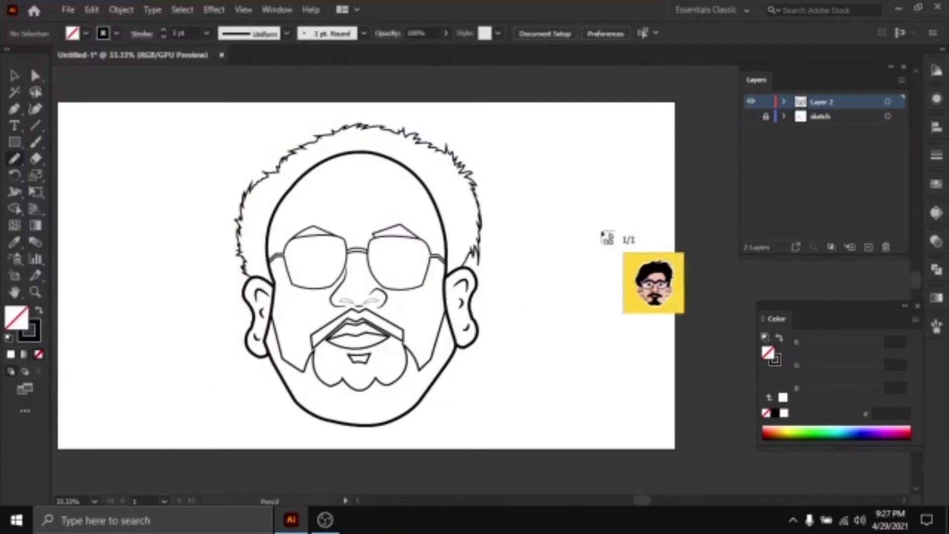
pyautogui.scroll(-2, 603, 233)
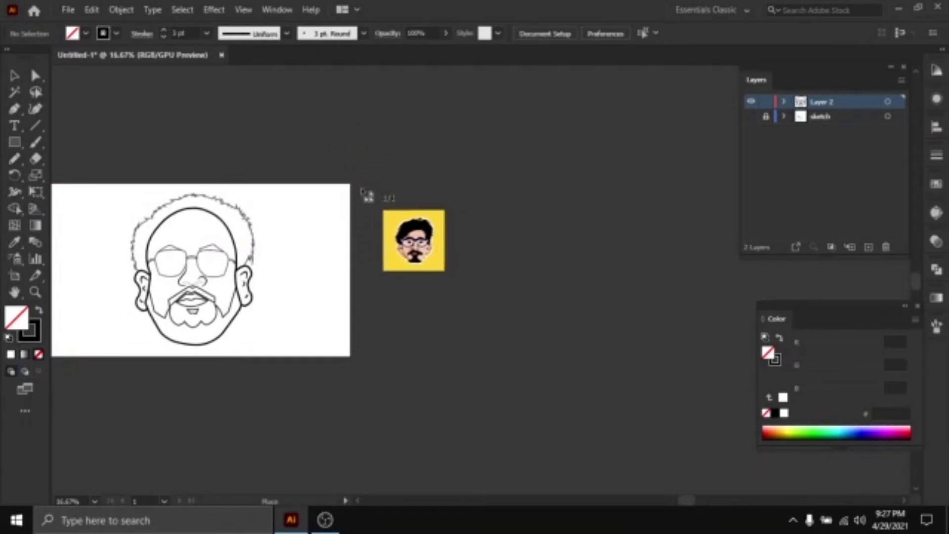
pyautogui.moveTo(351, 184); pyautogui.dragTo(501, 394)
# Cut the placed cartoon image, paste it onto a new layer and position it against the artboard's right edge
pyautogui.scroll(1, 384, 268)
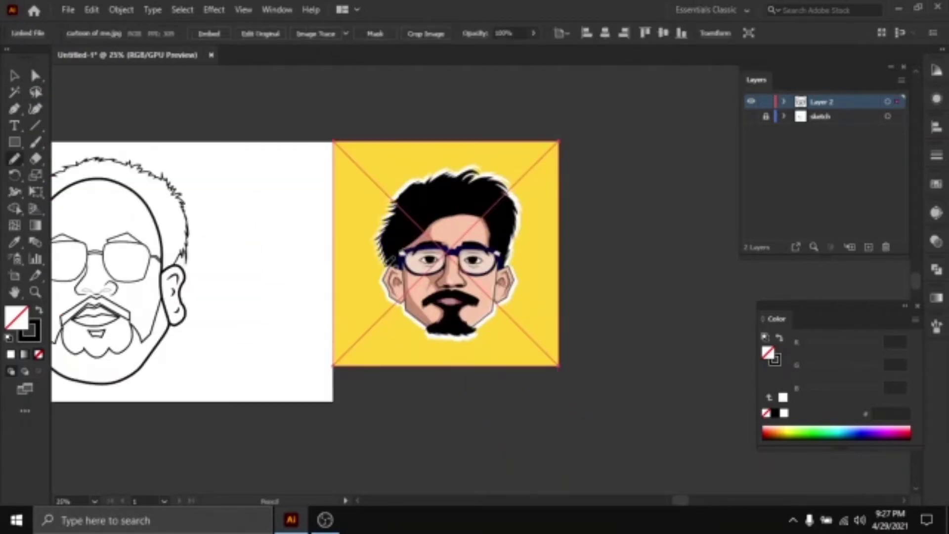
pyautogui.scroll(1, 390, 263)
pyautogui.moveTo(390, 263); pyautogui.dragTo(446, 254)
pyautogui.moveTo(329, 245); pyautogui.dragTo(381, 239)
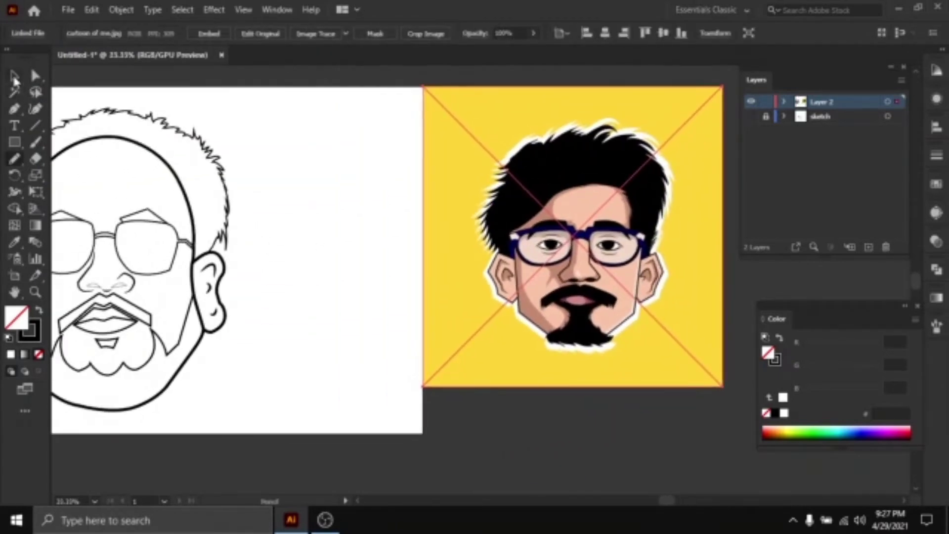
pyautogui.click(356, 189)
pyautogui.moveTo(358, 199); pyautogui.dragTo(385, 196)
pyautogui.moveTo(540, 212); pyautogui.dragTo(549, 213)
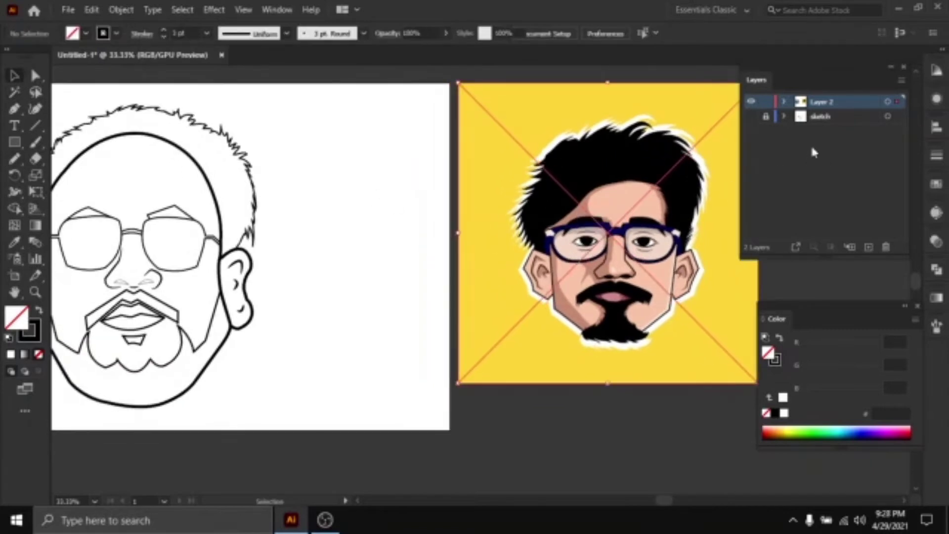
pyautogui.press('Delete')
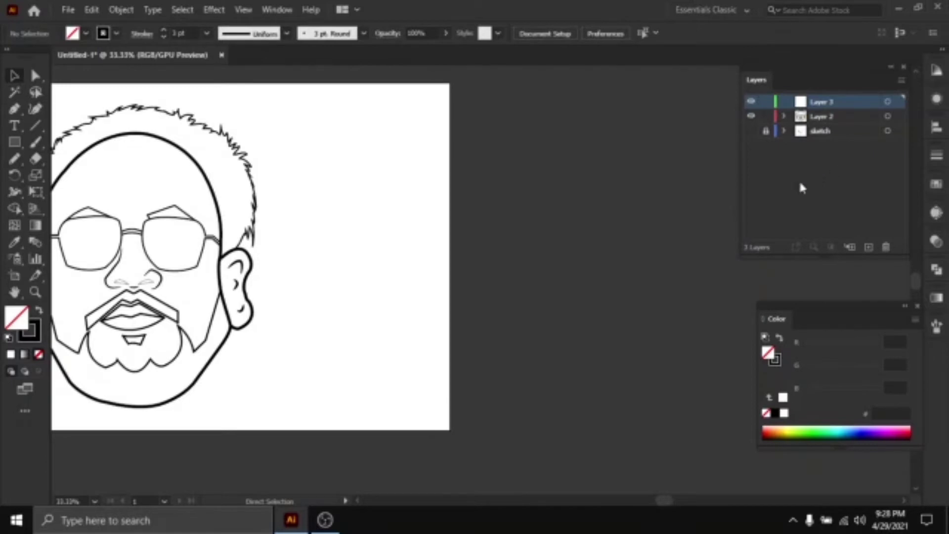
pyautogui.hotkey('ctrl', 'v')
pyautogui.moveTo(578, 269); pyautogui.dragTo(687, 247)
# Move Layer 2 with the line art above the cartoon image's layer
pyautogui.click(825, 114)
pyautogui.moveTo(827, 124); pyautogui.dragTo(825, 98)
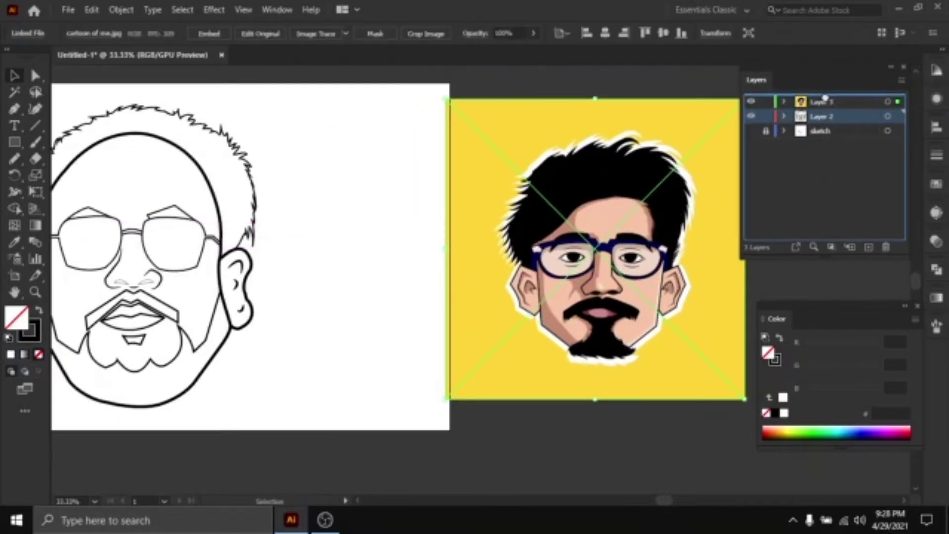
pyautogui.click(820, 102)
pyautogui.moveTo(327, 231); pyautogui.dragTo(492, 219)
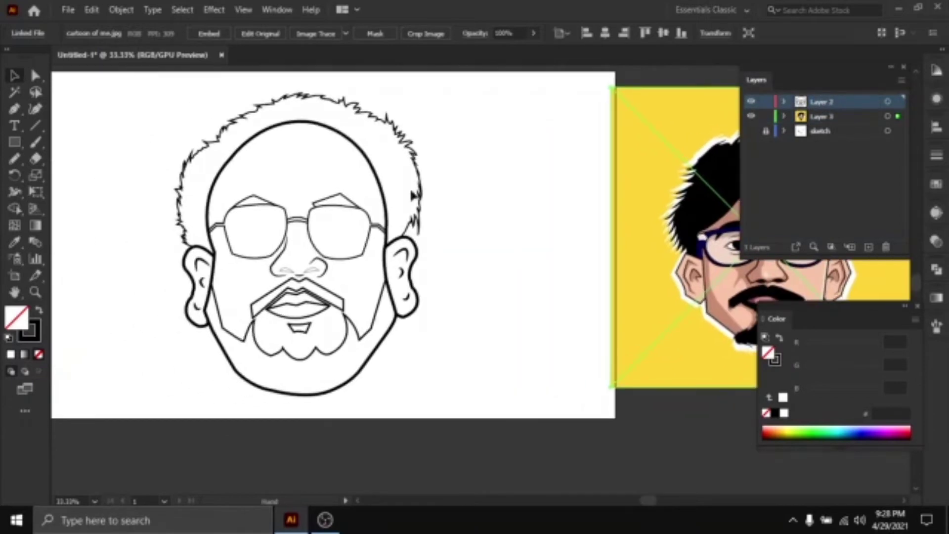
pyautogui.moveTo(108, 119); pyautogui.dragTo(123, 128)
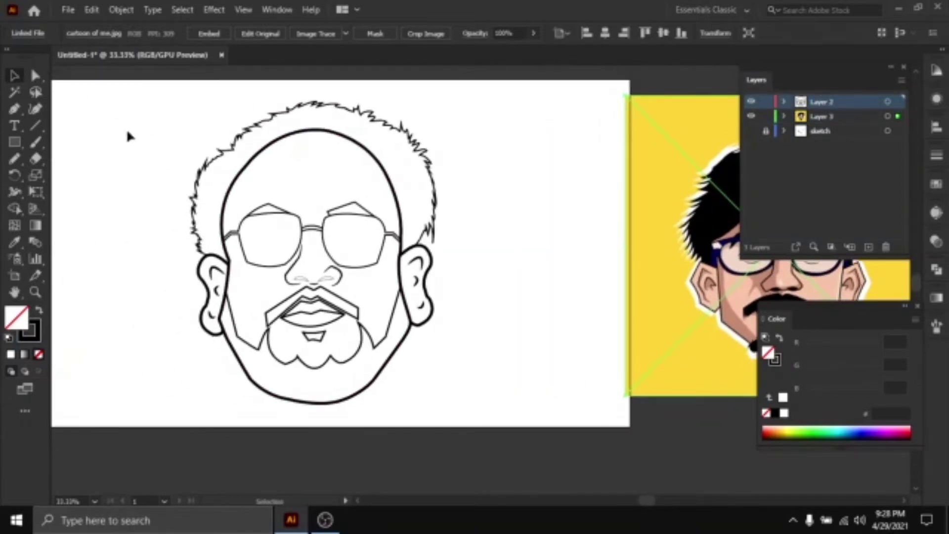
# Save the document to the Desktop as an Adobe Illustrator file named prince, with the Illustrator 2020 version options
pyautogui.click(68, 10)
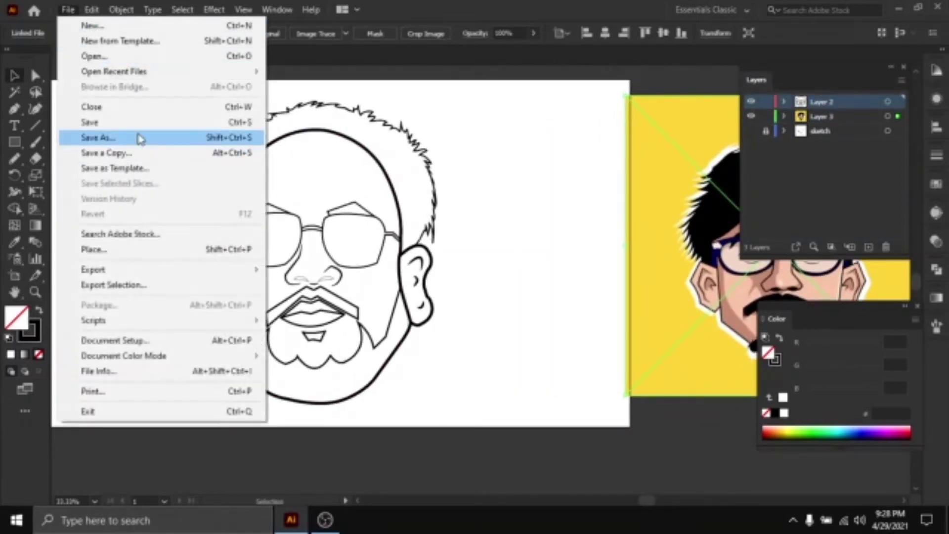
pyautogui.click(133, 123)
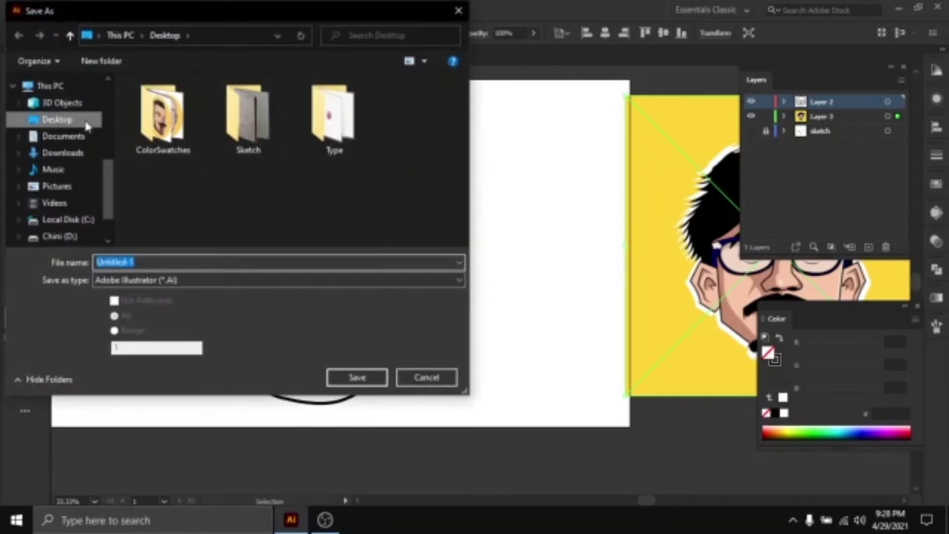
pyautogui.write('p')
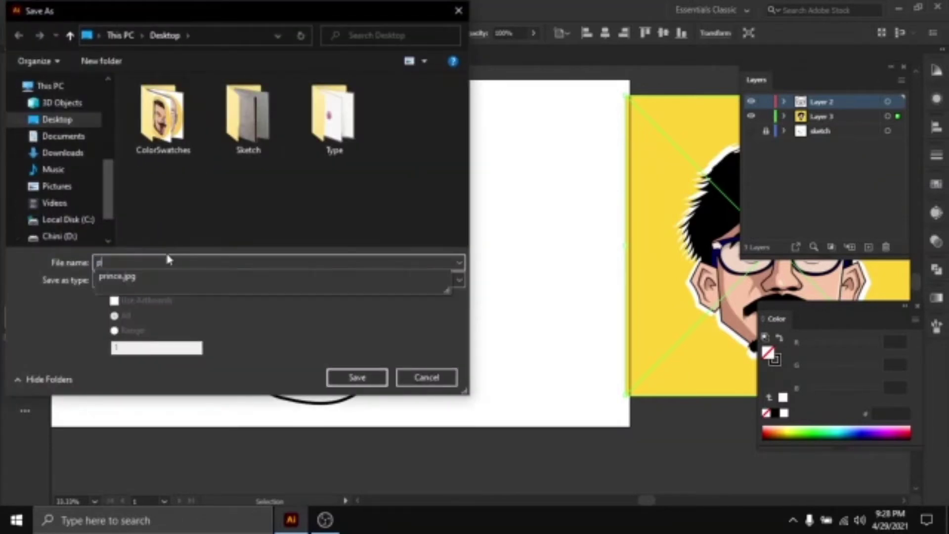
pyautogui.write('rince')
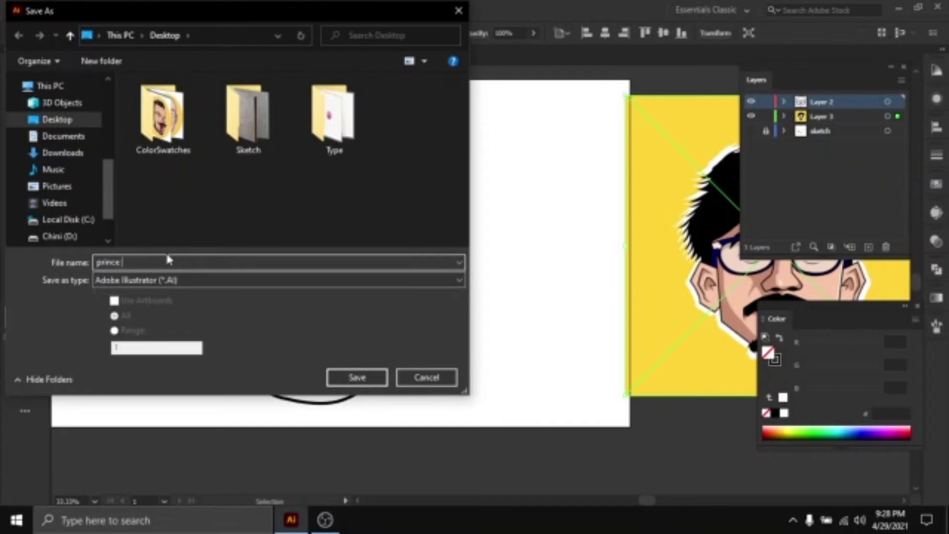
pyautogui.press('Return')
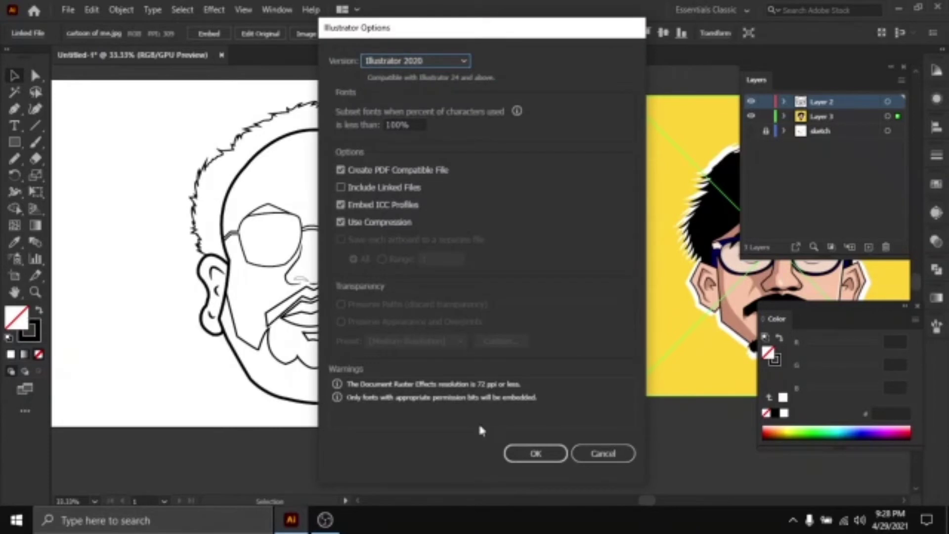
pyautogui.click(514, 453)
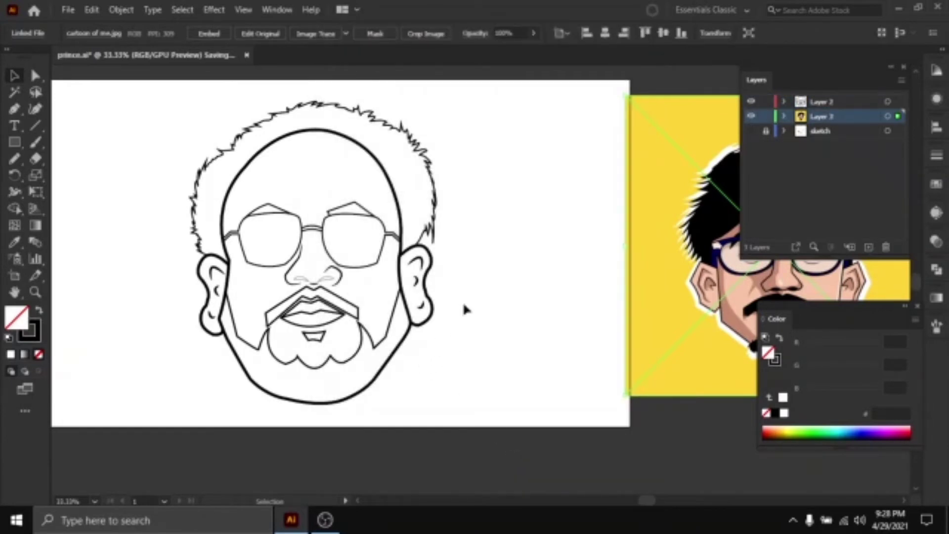
pyautogui.scroll(1, 285, 259)
pyautogui.moveTo(306, 223); pyautogui.dragTo(318, 238)
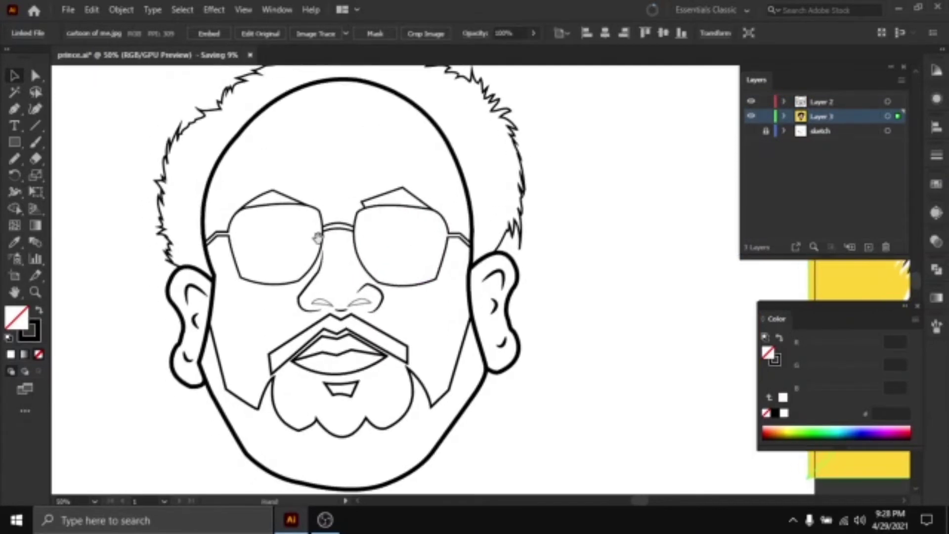
pyautogui.scroll(-1, 423, 270)
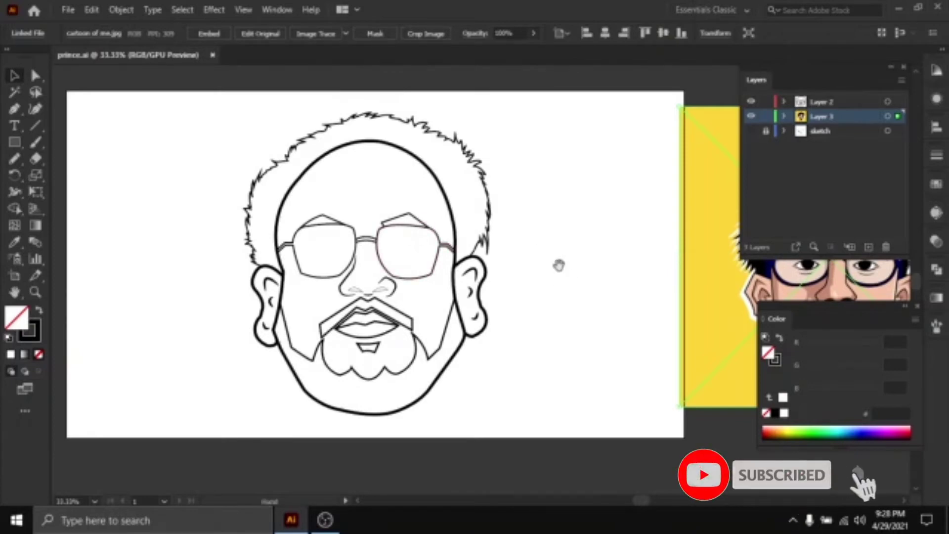
pyautogui.moveTo(559, 265); pyautogui.dragTo(527, 277)
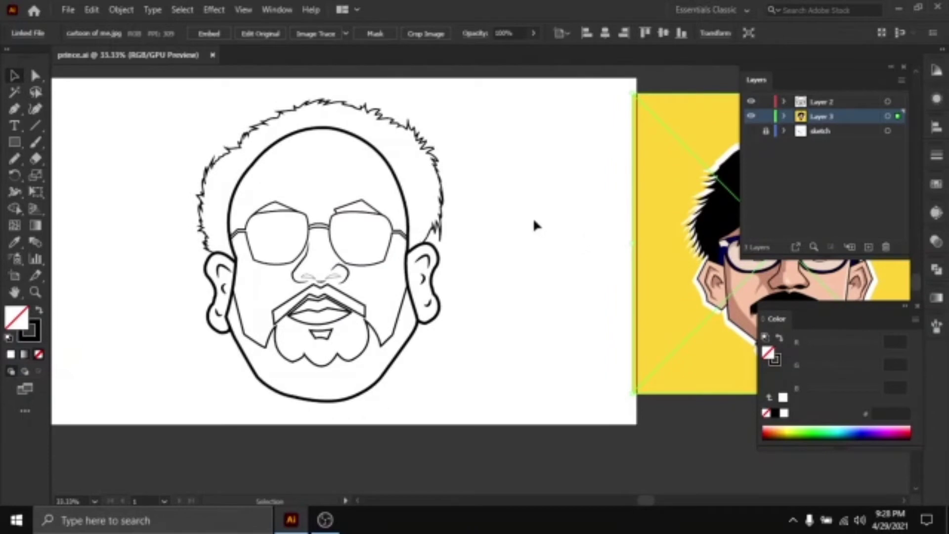
# Select all the portrait line art on Layer 2 and expand its appearance
pyautogui.click(829, 106)
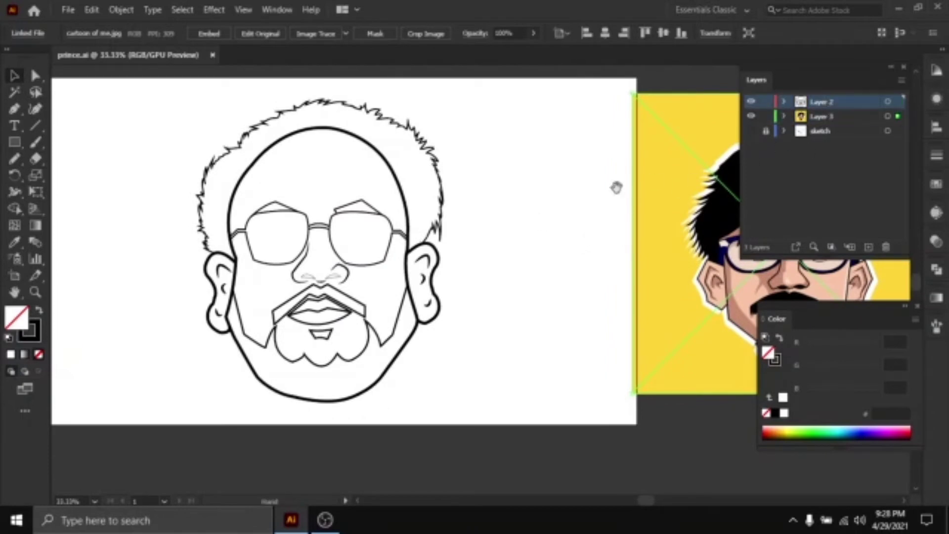
pyautogui.moveTo(617, 188); pyautogui.dragTo(660, 185)
pyautogui.moveTo(510, 421); pyautogui.dragTo(519, 436)
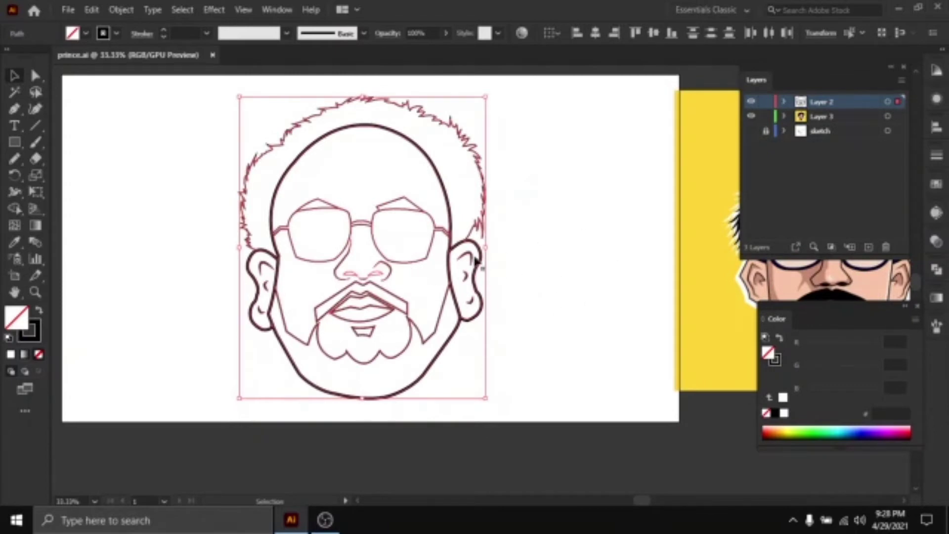
pyautogui.click(115, 11)
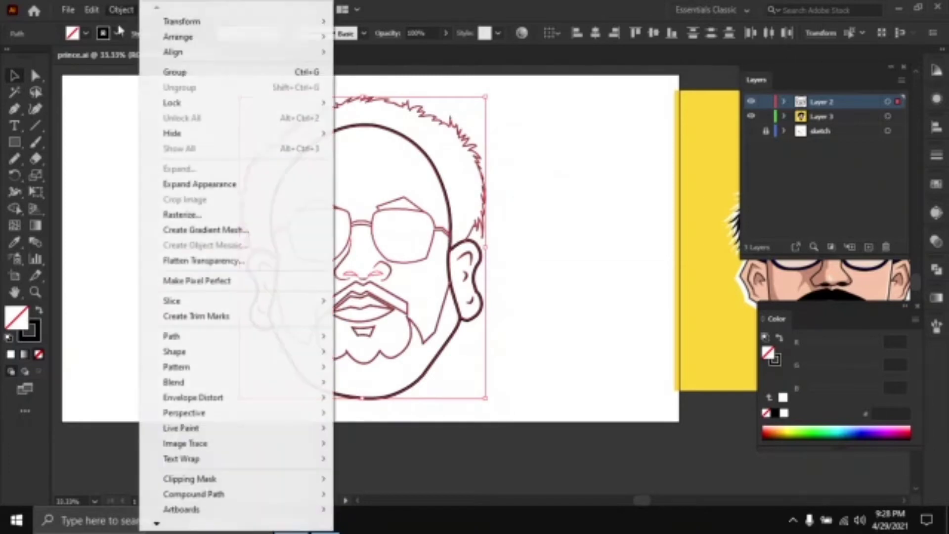
pyautogui.click(163, 182)
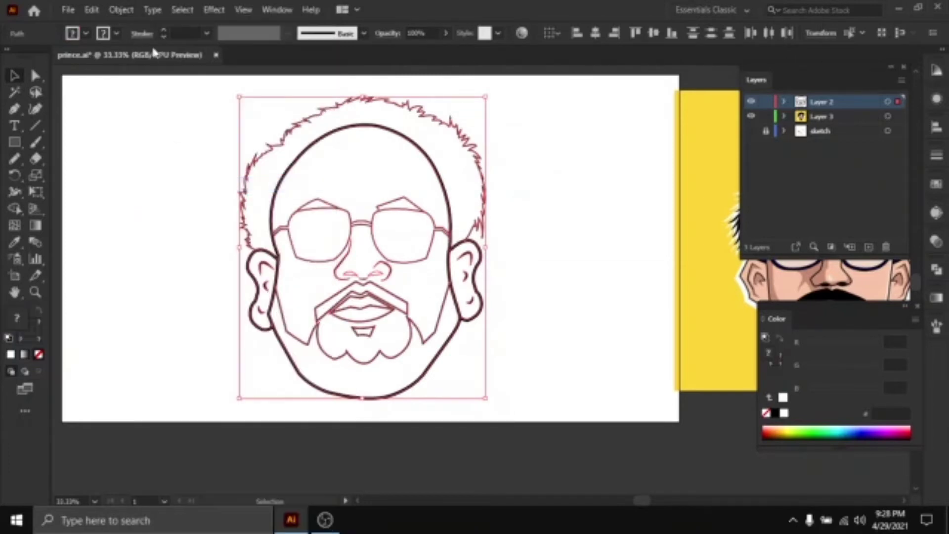
# Expand the selected portrait line art with the Expand command
pyautogui.click(125, 11)
pyautogui.click(180, 167)
pyautogui.click(505, 322)
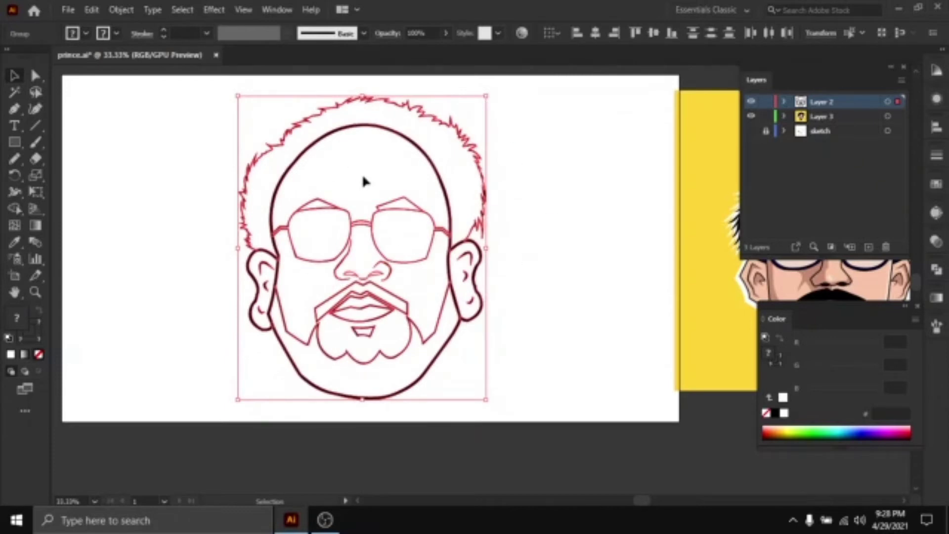
# Convert the selected portrait line art into a Live Paint group and deselect it
pyautogui.click(124, 11)
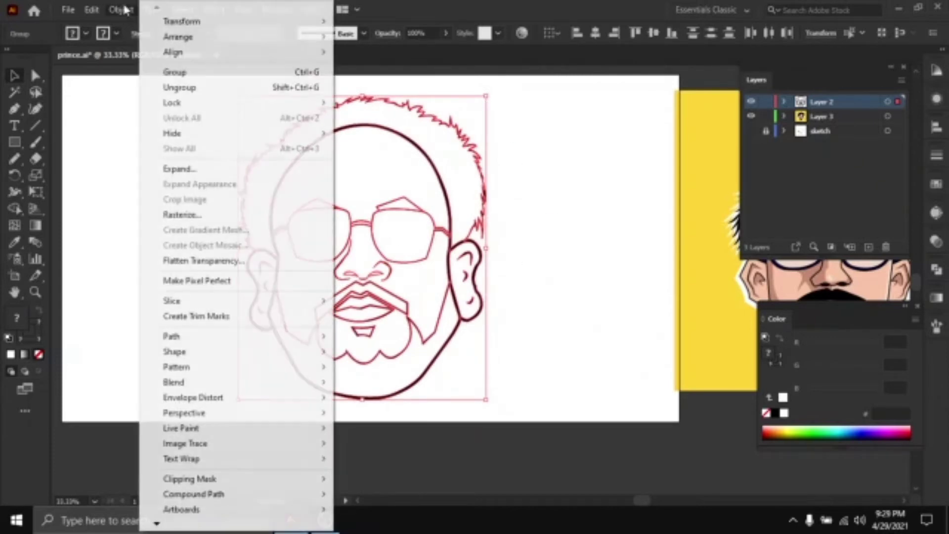
pyautogui.moveTo(183, 429)
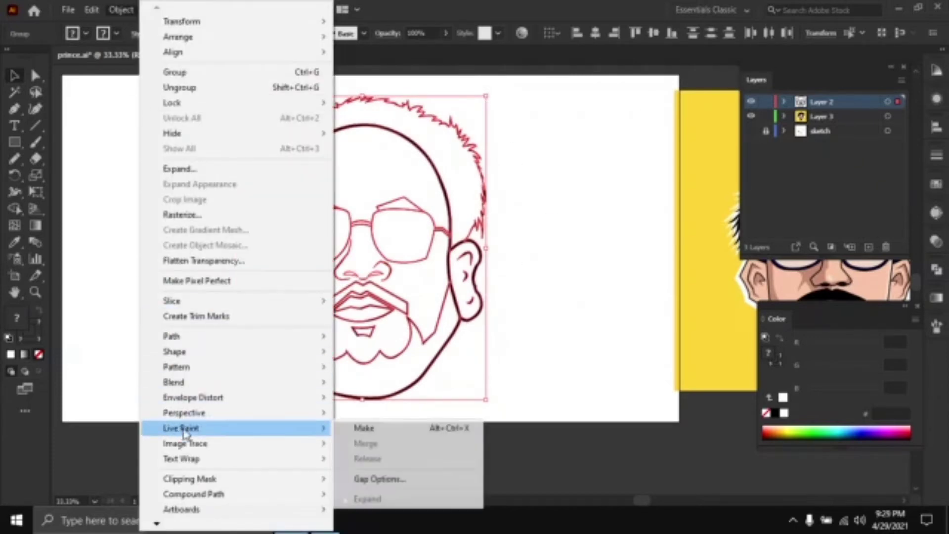
pyautogui.click(357, 428)
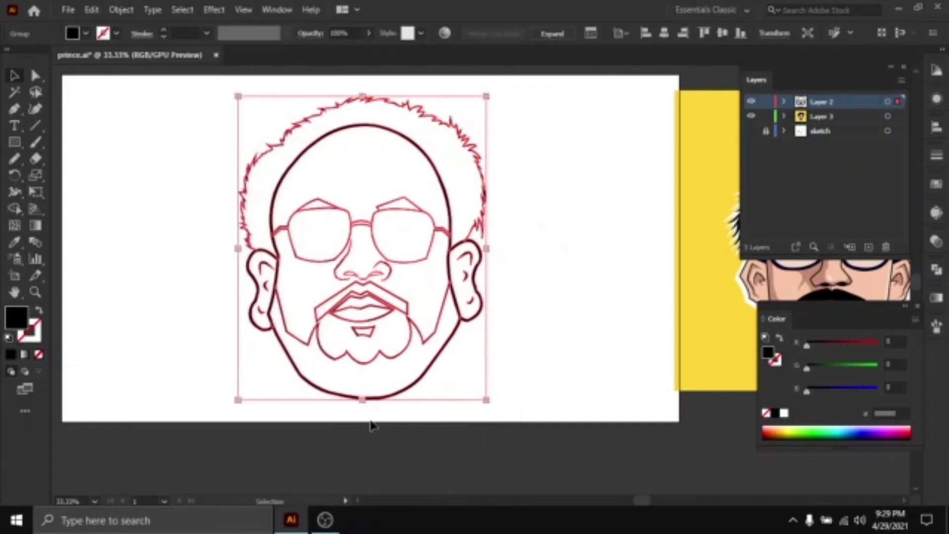
pyautogui.click(560, 174)
pyautogui.moveTo(585, 180); pyautogui.dragTo(498, 189)
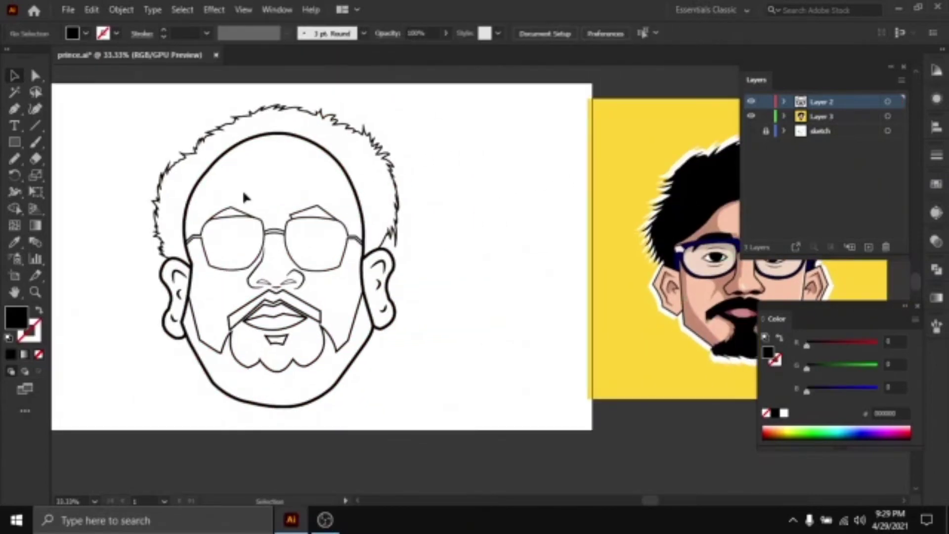
# Fill the hair area of the portrait with black using the Live Paint Bucket
pyautogui.click(13, 214)
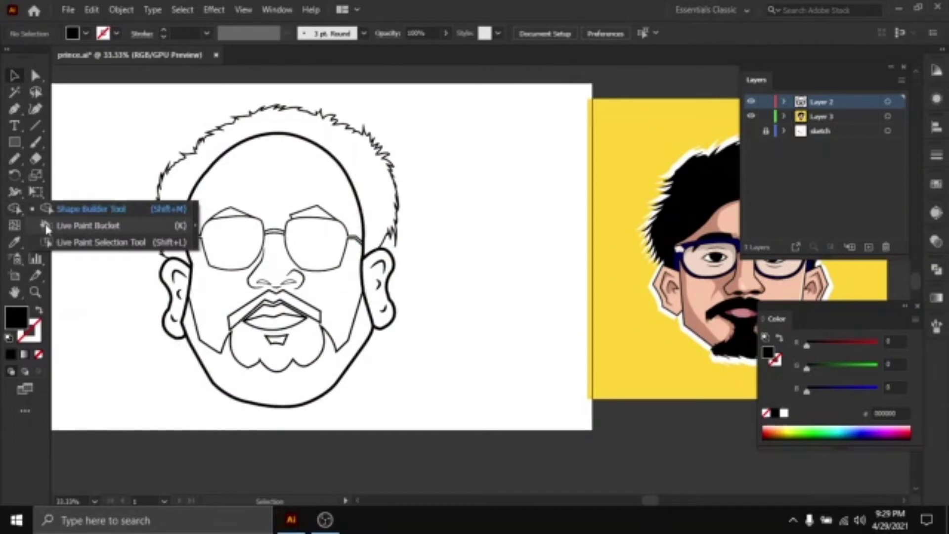
pyautogui.click(93, 154)
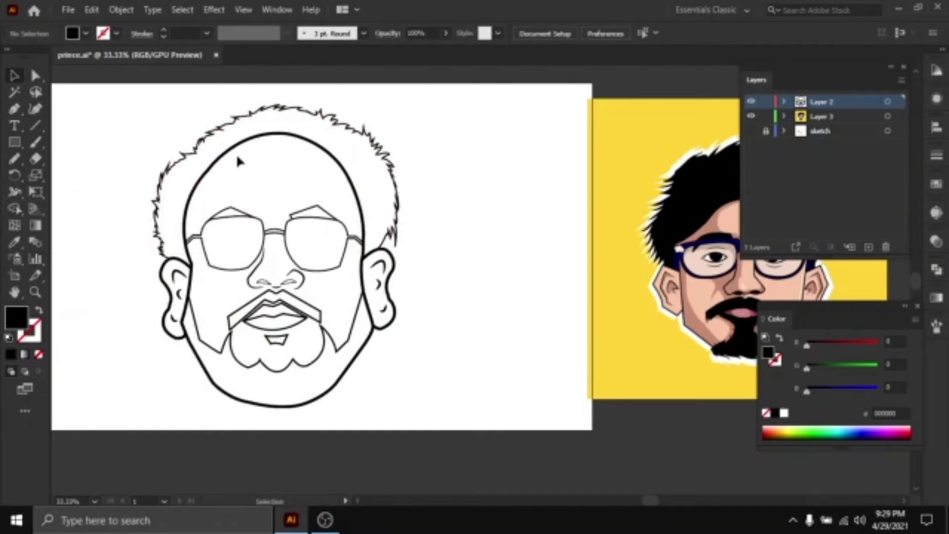
pyautogui.click(20, 212)
pyautogui.click(46, 226)
pyautogui.press('space')
pyautogui.moveTo(361, 201); pyautogui.dragTo(334, 198)
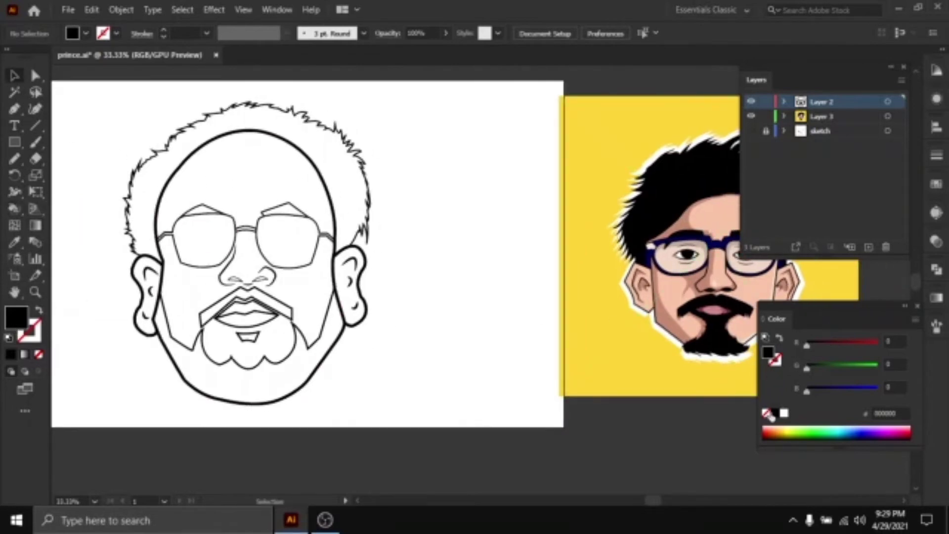
pyautogui.moveTo(386, 280); pyautogui.dragTo(490, 293)
pyautogui.click(289, 179)
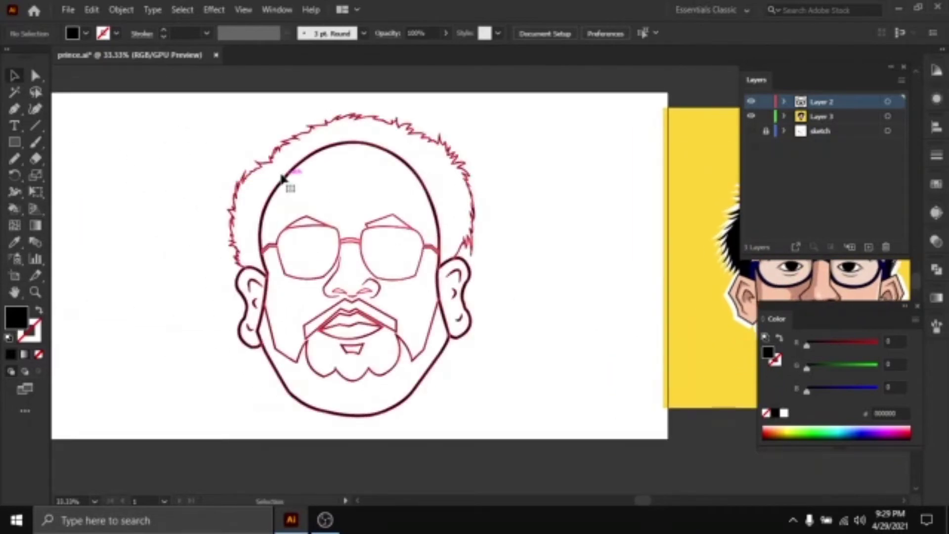
pyautogui.click(15, 210)
pyautogui.scroll(1, 280, 143)
pyautogui.click(291, 158)
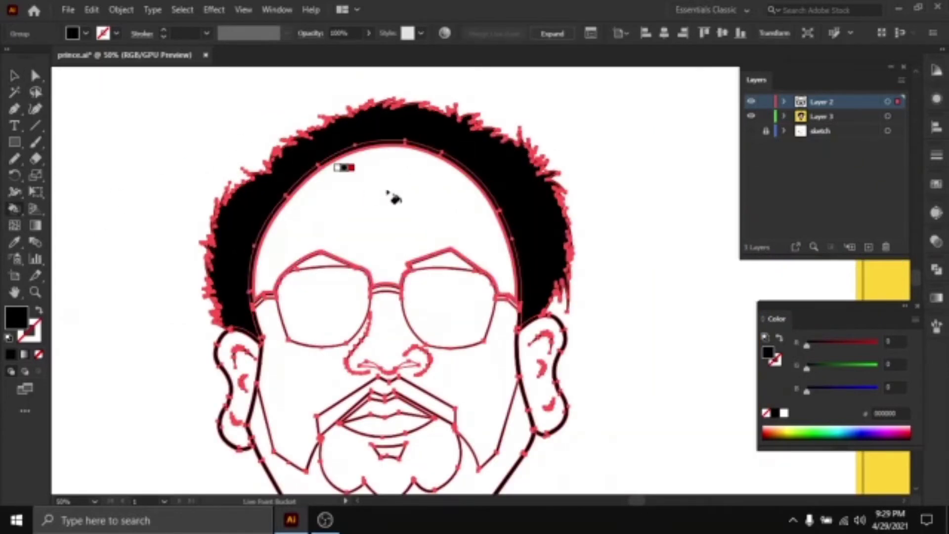
# Fill both eyebrows above the glasses with black
pyautogui.moveTo(390, 195); pyautogui.dragTo(371, 143)
pyautogui.keyDown('ctrl'); pyautogui.click(630, 242); pyautogui.keyUp('ctrl')
pyautogui.moveTo(631, 242); pyautogui.dragTo(636, 213)
pyautogui.scroll(2, 529, 224)
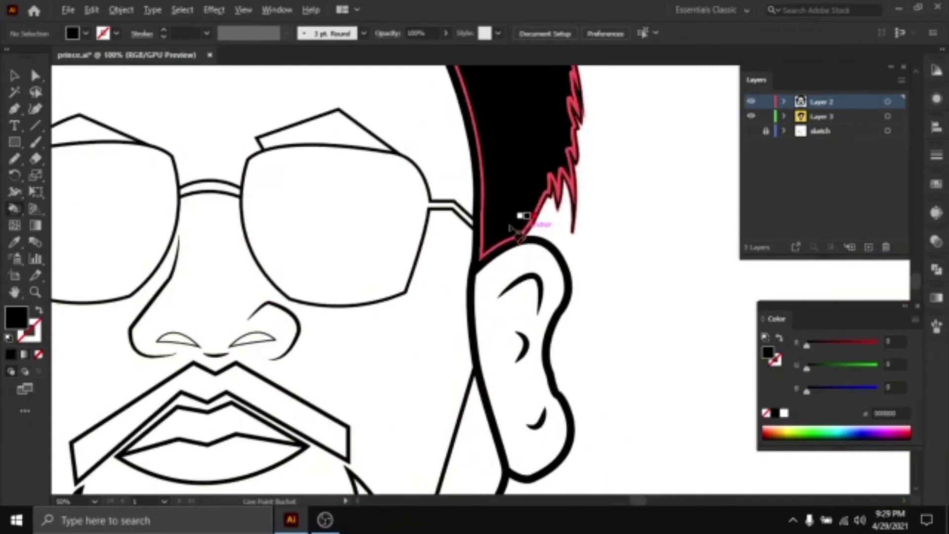
pyautogui.moveTo(403, 230); pyautogui.dragTo(534, 265)
pyautogui.click(443, 166)
pyautogui.moveTo(405, 213); pyautogui.dragTo(463, 213)
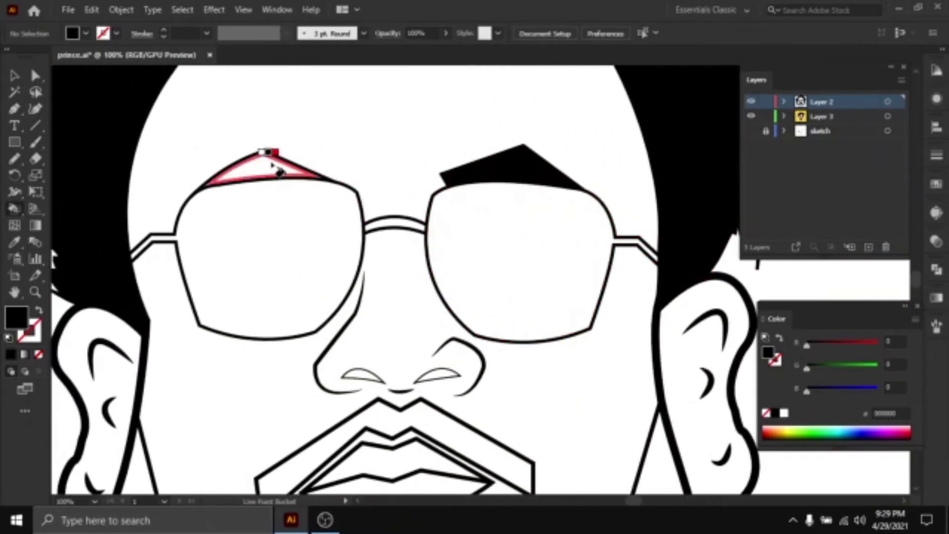
pyautogui.click(269, 164)
# Fill both nostrils and the moustache with black
pyautogui.moveTo(415, 296); pyautogui.dragTo(425, 199)
pyautogui.scroll(1, 459, 304)
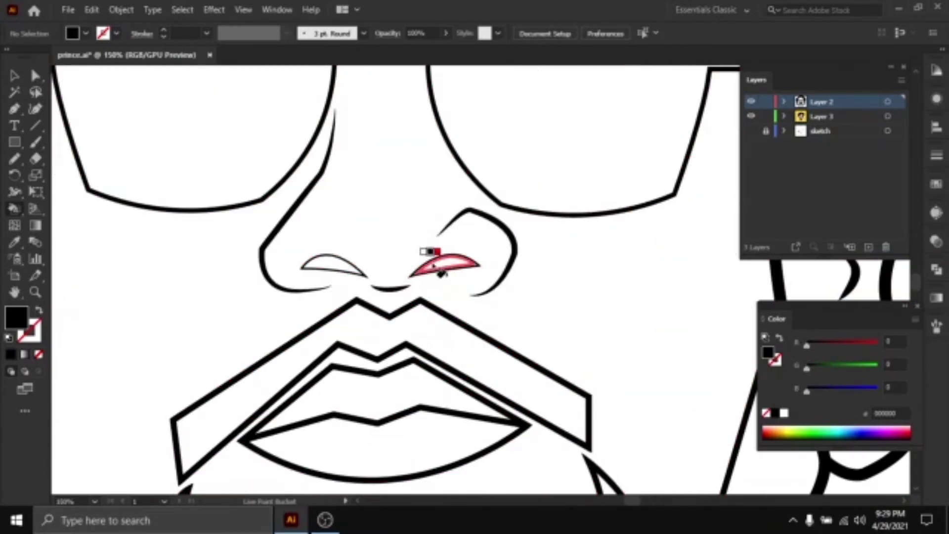
pyautogui.click(331, 266)
pyautogui.scroll(-1, 375, 269)
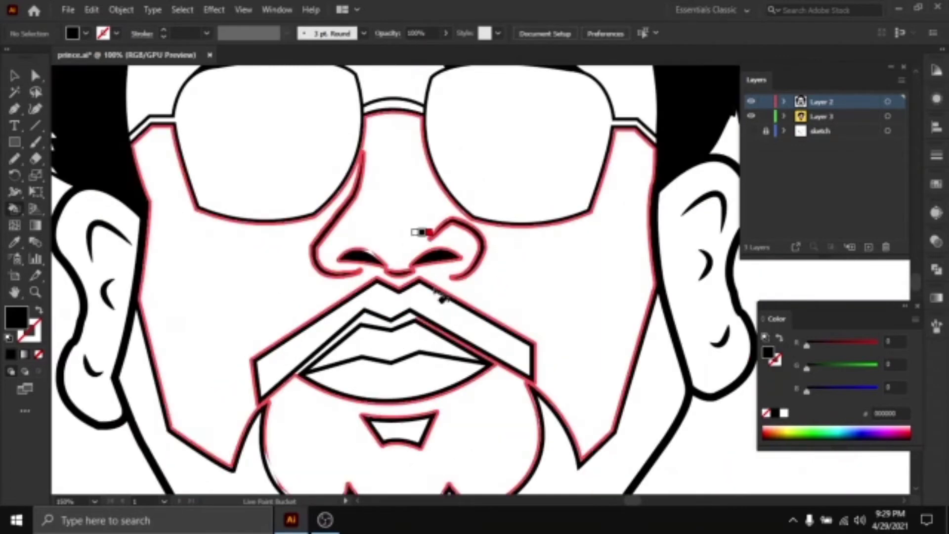
pyautogui.scroll(-2, 428, 266)
pyautogui.scroll(1, 406, 280)
pyautogui.click(412, 212)
pyautogui.scroll(-2, 417, 195)
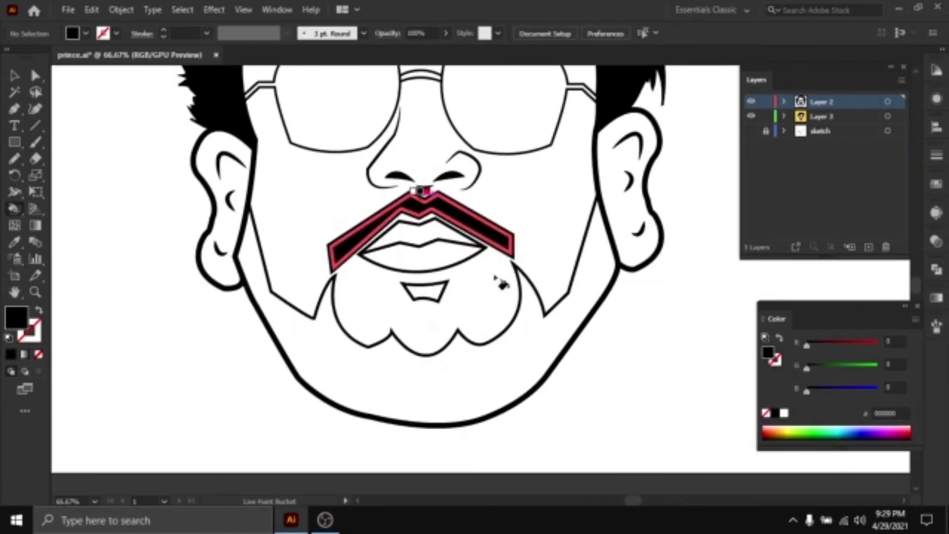
# Try a black fill on the beard area and undo it
pyautogui.scroll(-2, 460, 311)
pyautogui.scroll(1, 411, 337)
pyautogui.click(412, 344)
pyautogui.scroll(-3, 363, 271)
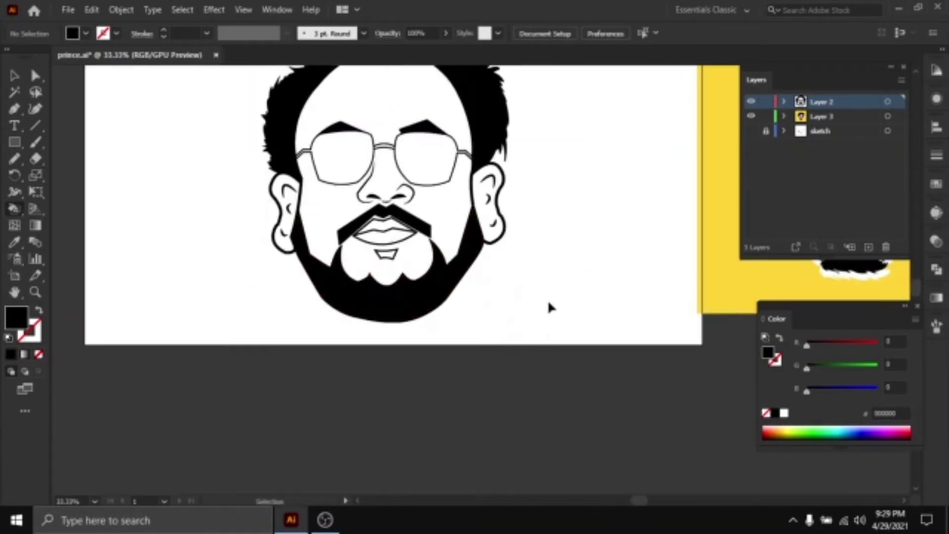
pyautogui.moveTo(579, 225); pyautogui.dragTo(497, 311)
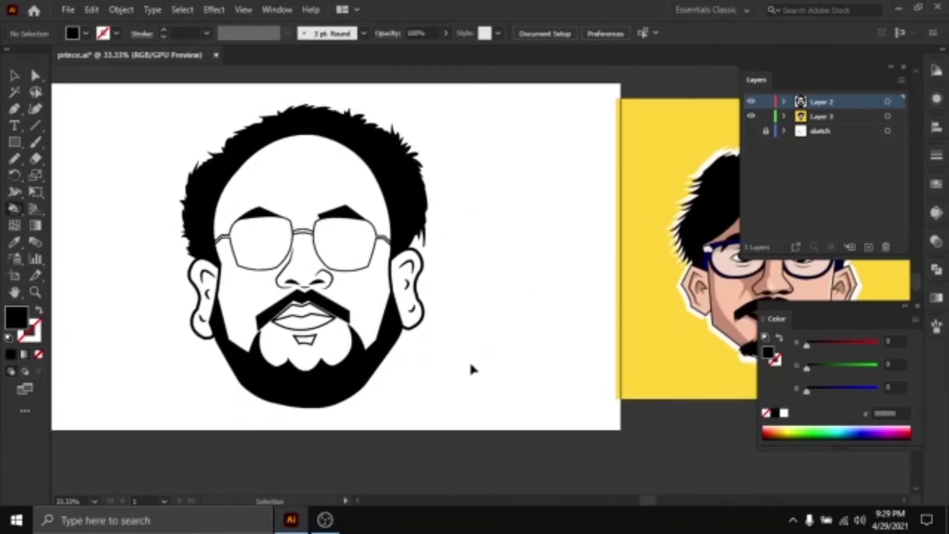
pyautogui.hotkey('ctrl', 'z')
# Switch the color sliders to HSB and fill the beard with a dark gray of 23.14% brightness
pyautogui.scroll(2, 460, 335)
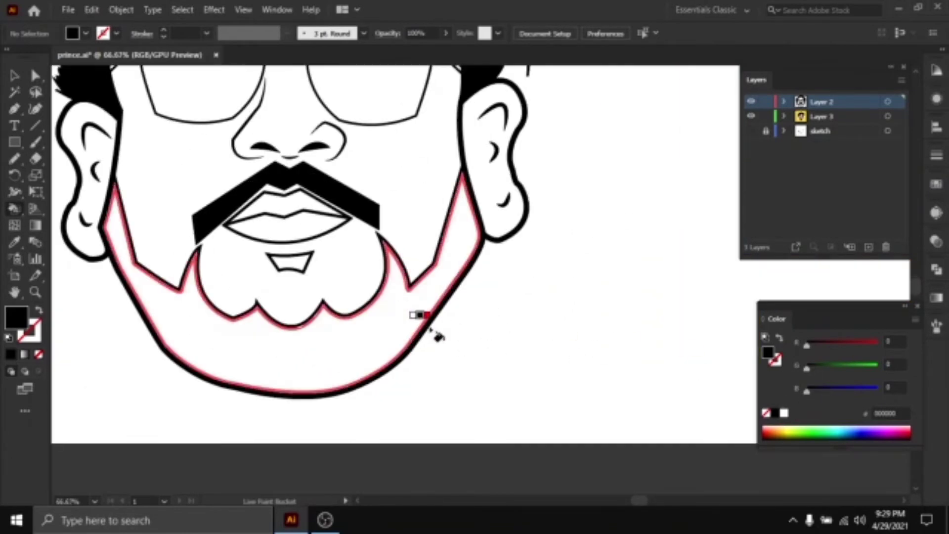
pyautogui.click(915, 319)
pyautogui.click(798, 373)
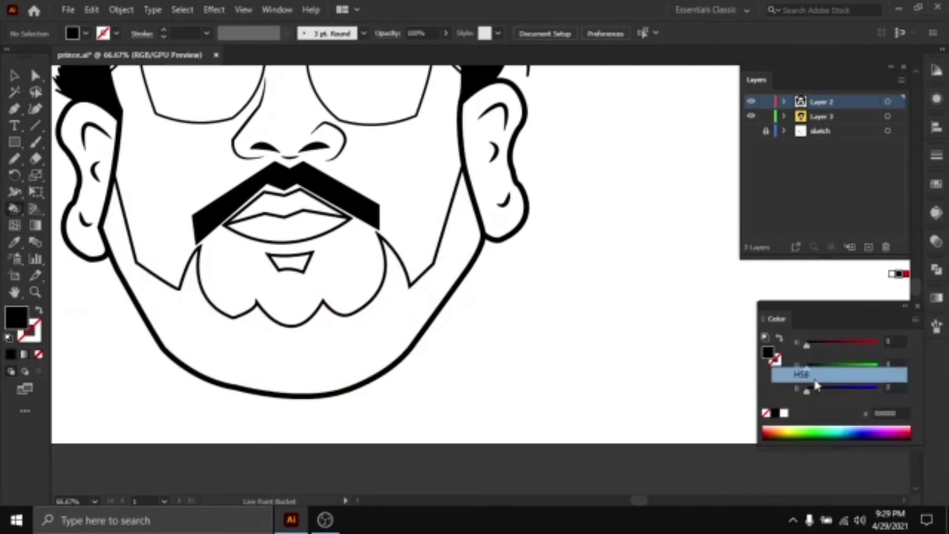
pyautogui.click(417, 342)
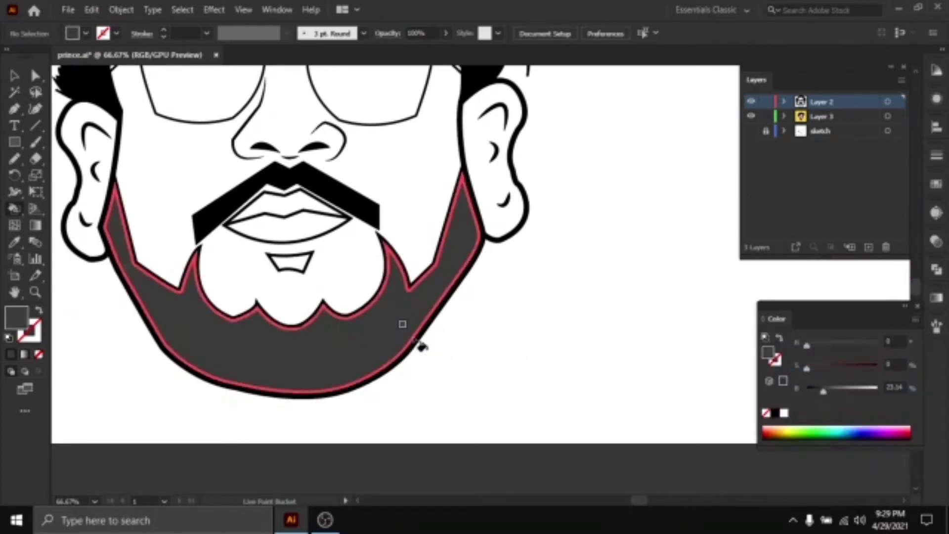
pyautogui.scroll(-2, 533, 339)
pyautogui.scroll(2, 588, 330)
pyautogui.moveTo(575, 318)
pyautogui.mouseDown()
pyautogui.moveTo(597, 338)
pyautogui.moveTo(608, 303)
pyautogui.mouseUp()
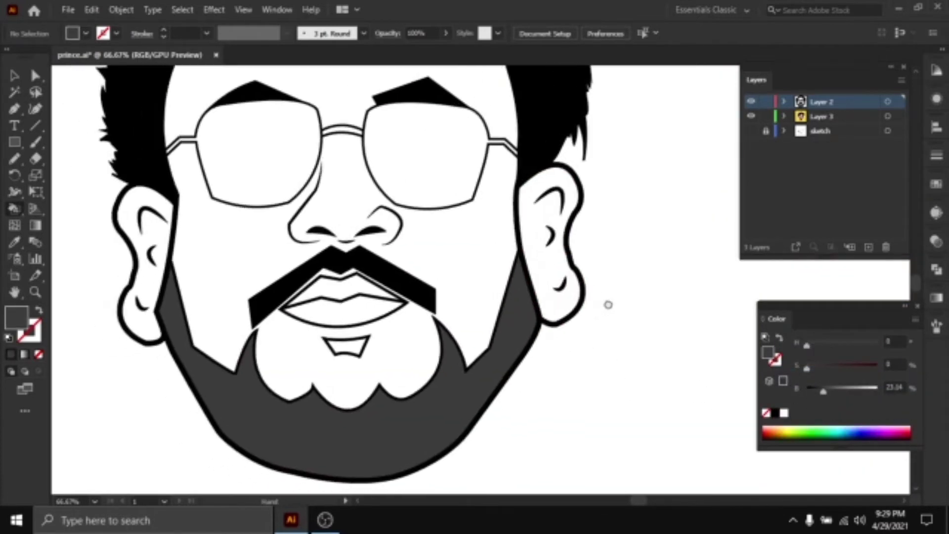
# Recolor the beard's inner outline with the same dark gray as its fill
pyautogui.scroll(4, 195, 354)
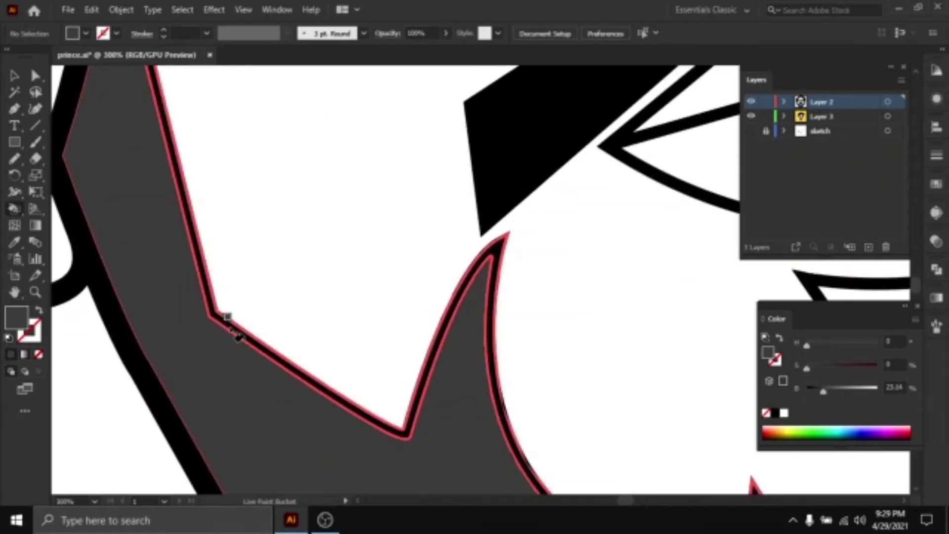
pyautogui.click(234, 330)
pyautogui.scroll(-3, 275, 328)
pyautogui.moveTo(570, 385); pyautogui.dragTo(479, 332)
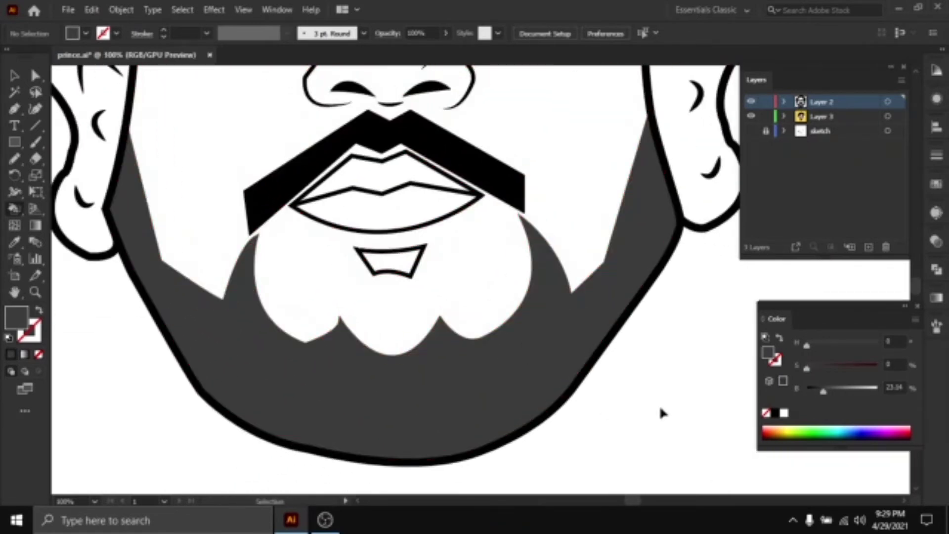
pyautogui.scroll(-1, 649, 353)
pyautogui.moveTo(686, 365); pyautogui.dragTo(664, 395)
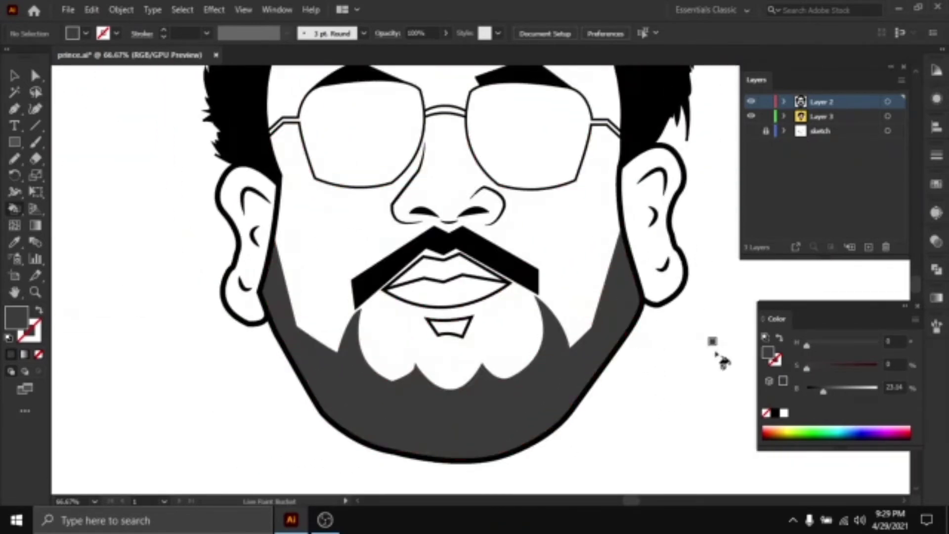
pyautogui.moveTo(704, 357); pyautogui.dragTo(637, 403)
pyautogui.scroll(-1, 678, 303)
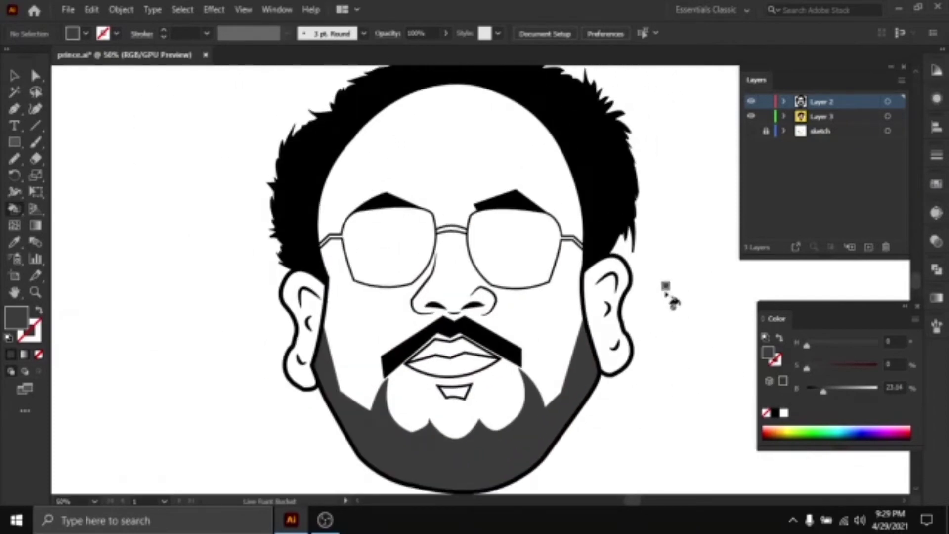
# Fill both lenses of the glasses with the beard's dark gray
pyautogui.scroll(1, 385, 254)
pyautogui.click(388, 259)
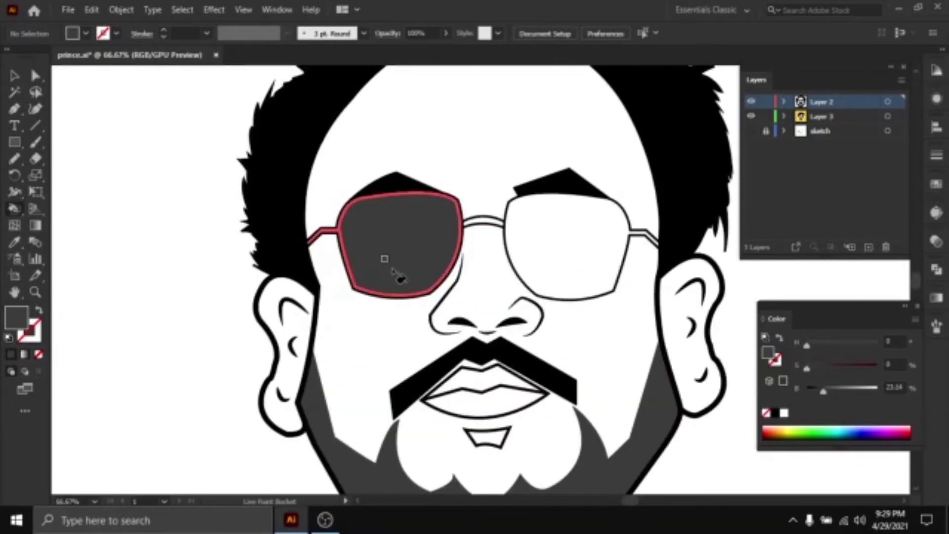
pyautogui.click(545, 265)
pyautogui.scroll(-2, 545, 266)
pyautogui.moveTo(486, 281); pyautogui.dragTo(508, 282)
pyautogui.scroll(2, 323, 245)
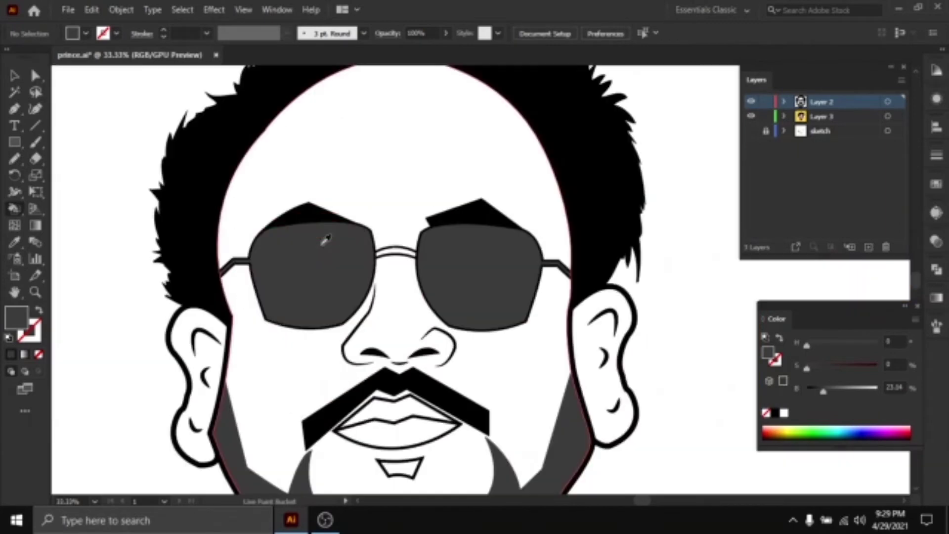
# Try both lenses in black sampled from the eyebrow and undo the fills
pyautogui.keyDown('alt'); pyautogui.click(318, 209); pyautogui.keyUp('alt')
pyautogui.click(328, 273)
pyautogui.click(509, 284)
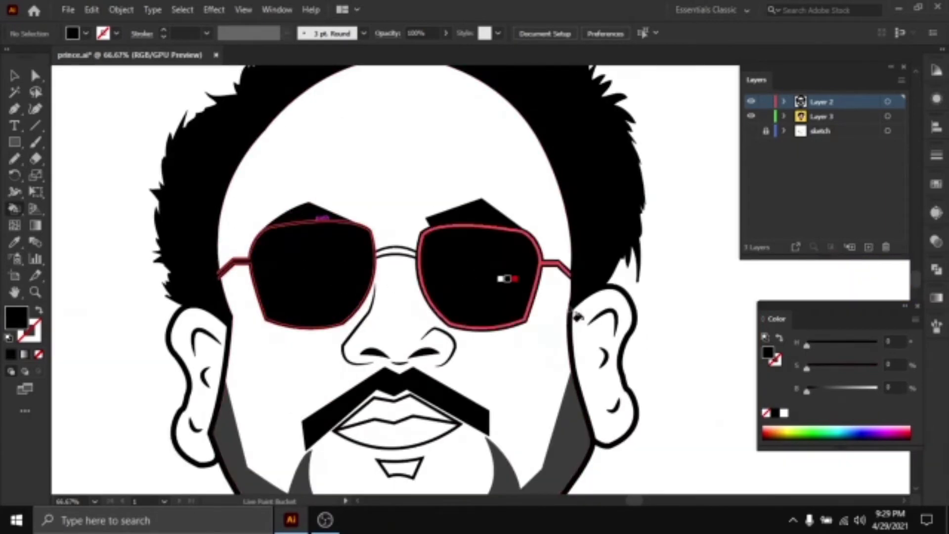
pyautogui.hotkey('ctrl', 'z')
pyautogui.hotkey('ctrl', 'z')
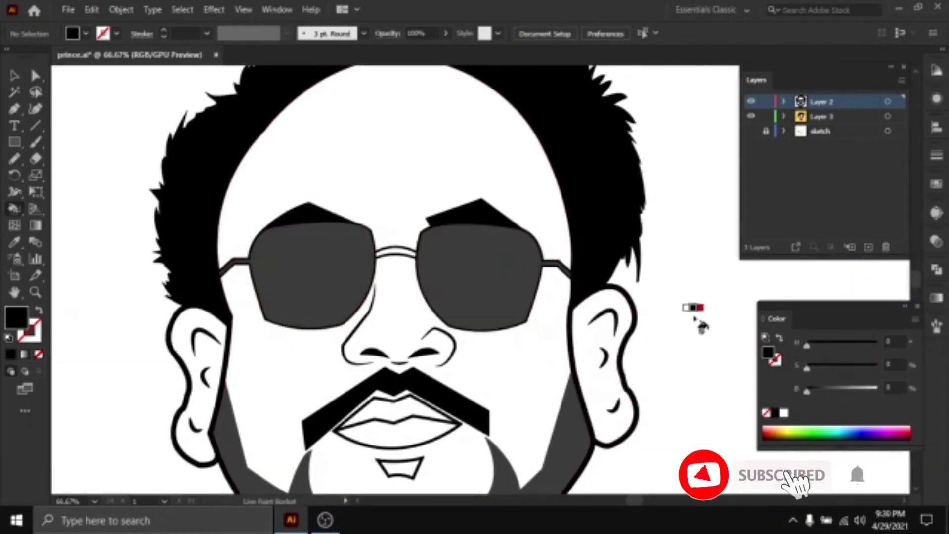
# Set the fill to a medium gray of 43.14% brightness and apply it to both lenses of the glasses
pyautogui.scroll(-1, 698, 321)
pyautogui.moveTo(700, 324); pyautogui.dragTo(408, 254)
pyautogui.scroll(-1, 628, 262)
pyautogui.scroll(2, 403, 254)
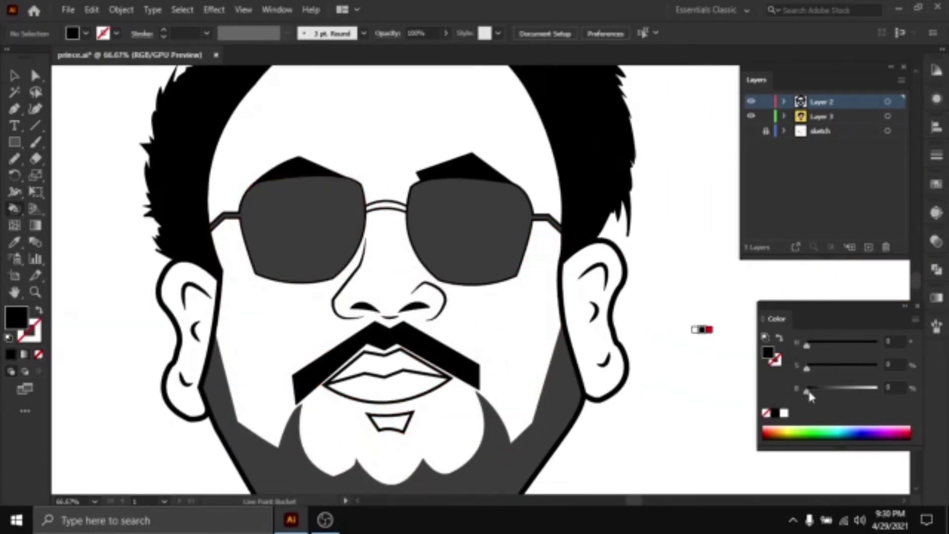
pyautogui.moveTo(808, 393); pyautogui.dragTo(837, 392)
pyautogui.click(463, 237)
pyautogui.click(329, 241)
pyautogui.click(479, 218)
pyautogui.click(312, 238)
pyautogui.scroll(-1, 441, 274)
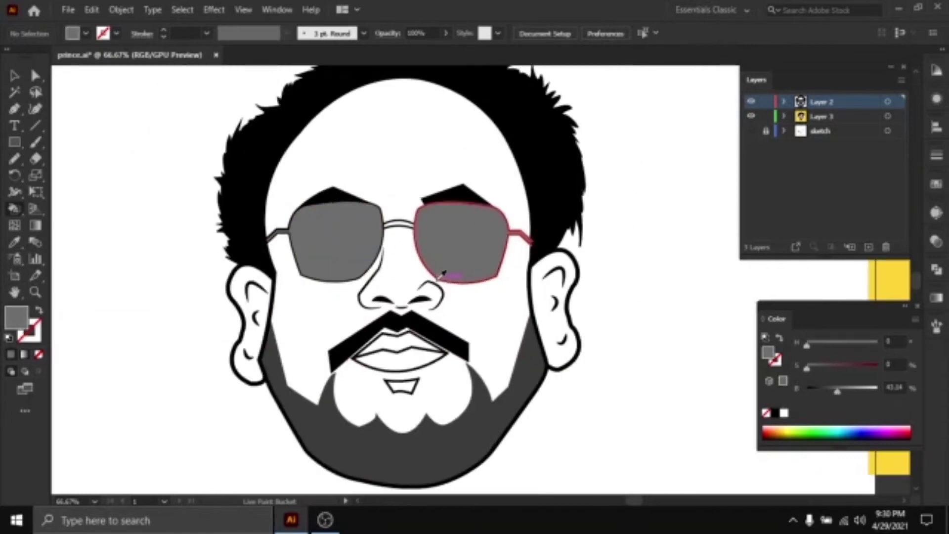
# Fill the small beard patch below the lower lip, including its outline, with the lenses' medium gray
pyautogui.scroll(-1, 440, 277)
pyautogui.moveTo(628, 316); pyautogui.dragTo(528, 308)
pyautogui.scroll(1, 430, 276)
pyautogui.scroll(1, 335, 368)
pyautogui.click(348, 363)
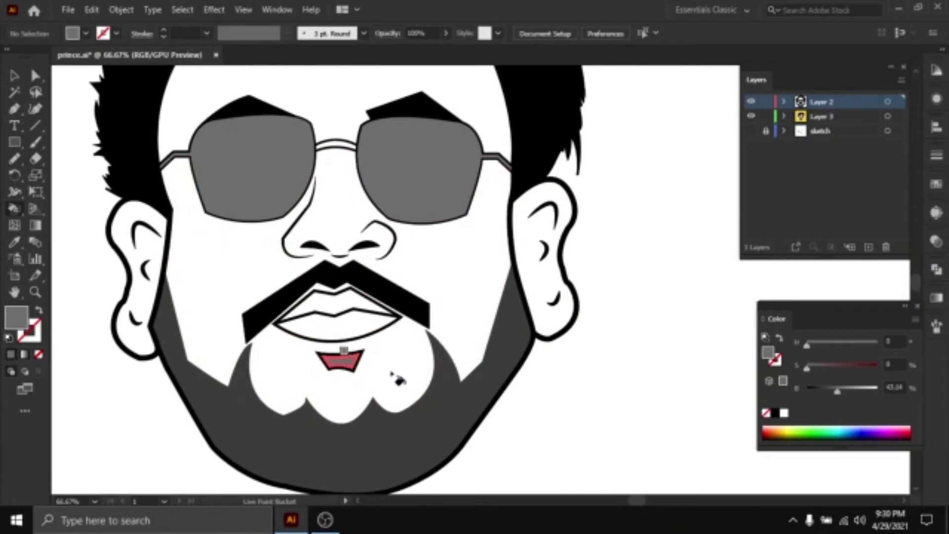
pyautogui.scroll(-1, 602, 356)
pyautogui.scroll(3, 426, 364)
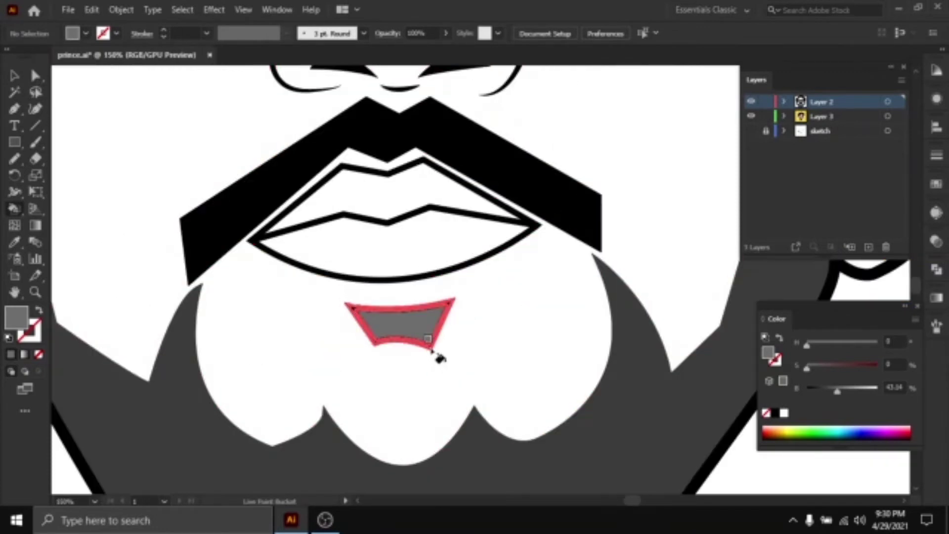
pyautogui.scroll(-3, 439, 358)
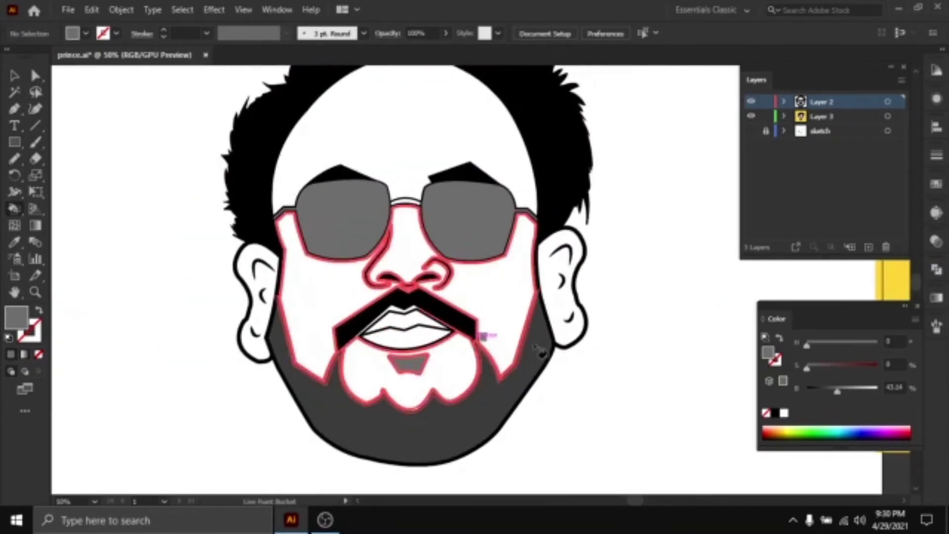
pyautogui.scroll(-1, 606, 298)
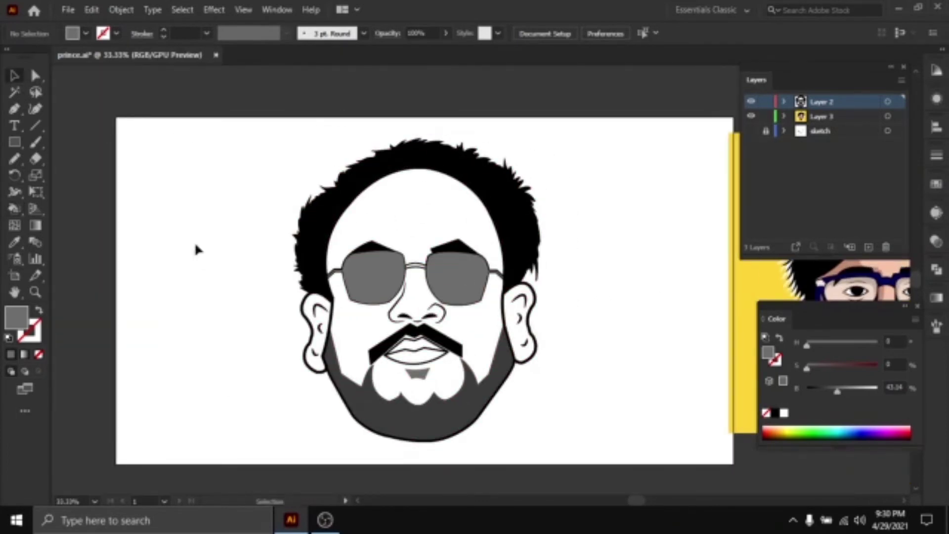
pyautogui.scroll(1, 557, 365)
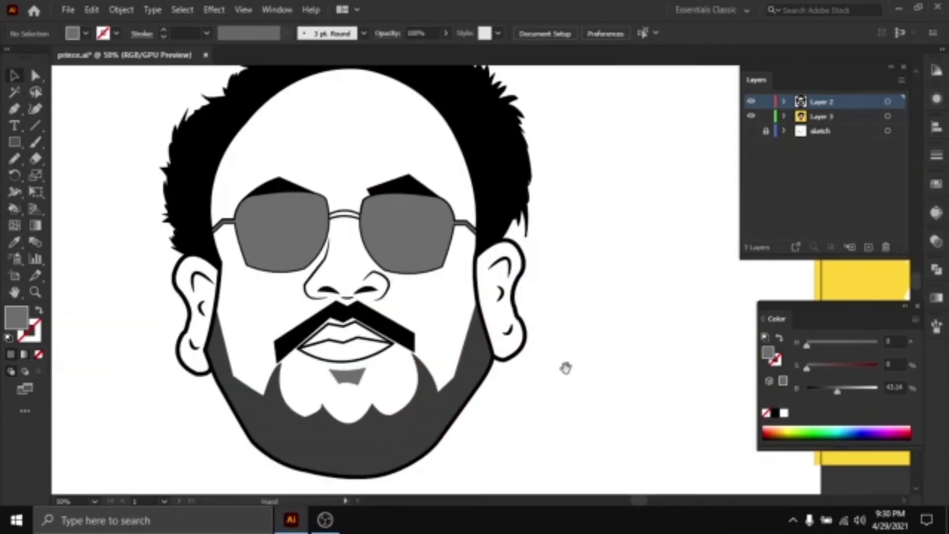
# Duplicate Layer 2, lock the copy on top, and make the original Layer 2 active
pyautogui.scroll(-1, 559, 364)
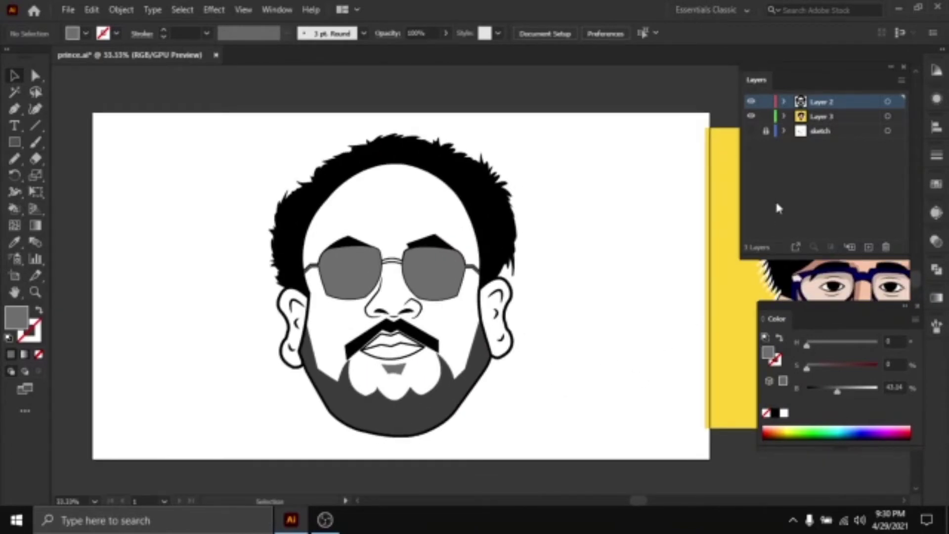
pyautogui.moveTo(536, 280); pyautogui.dragTo(551, 265)
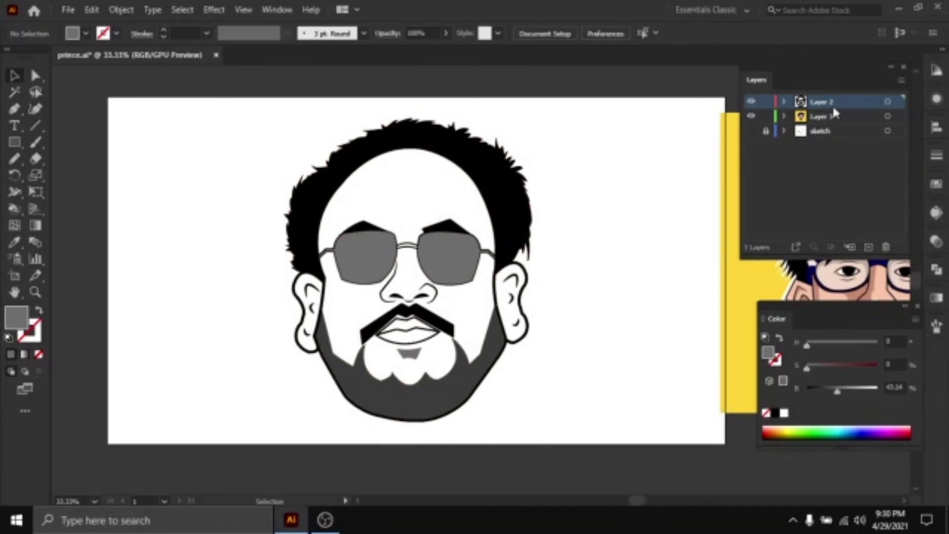
pyautogui.moveTo(826, 108); pyautogui.dragTo(851, 156)
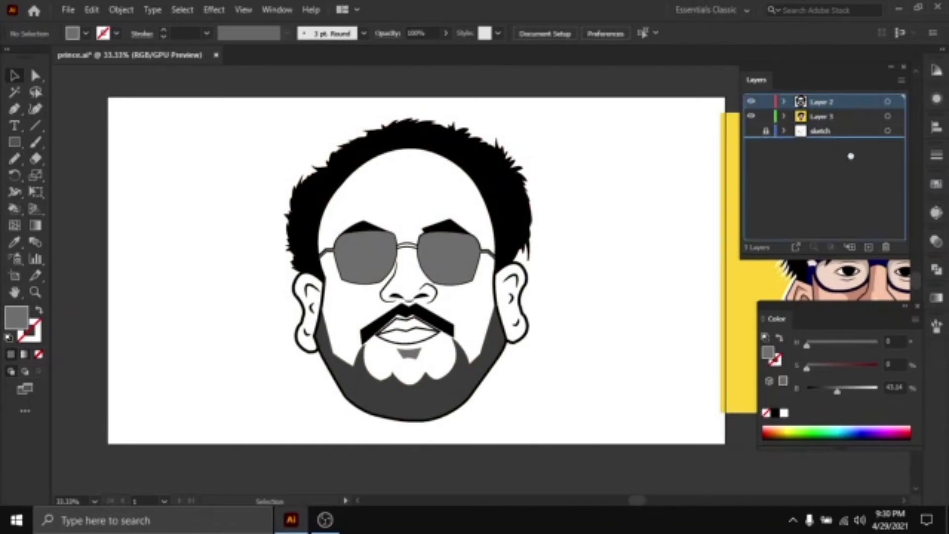
pyautogui.moveTo(873, 222); pyautogui.dragTo(869, 248)
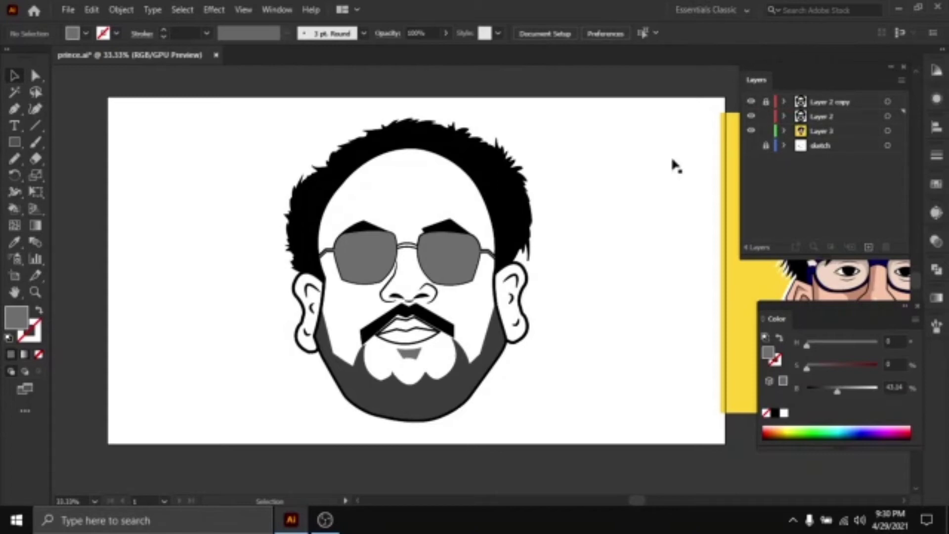
pyautogui.click(819, 118)
# Select the portrait's Live Paint group on Layer 2 and sample the light skin tone from the reference portrait's forehead
pyautogui.moveTo(595, 222); pyautogui.dragTo(545, 211)
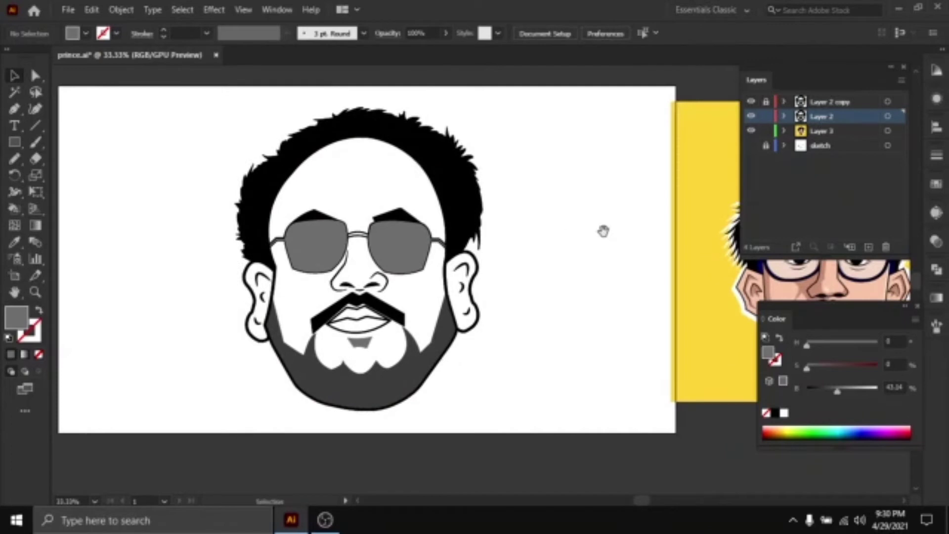
pyautogui.moveTo(604, 232); pyautogui.dragTo(558, 227)
pyautogui.moveTo(687, 237); pyautogui.dragTo(649, 237)
pyautogui.click(815, 120)
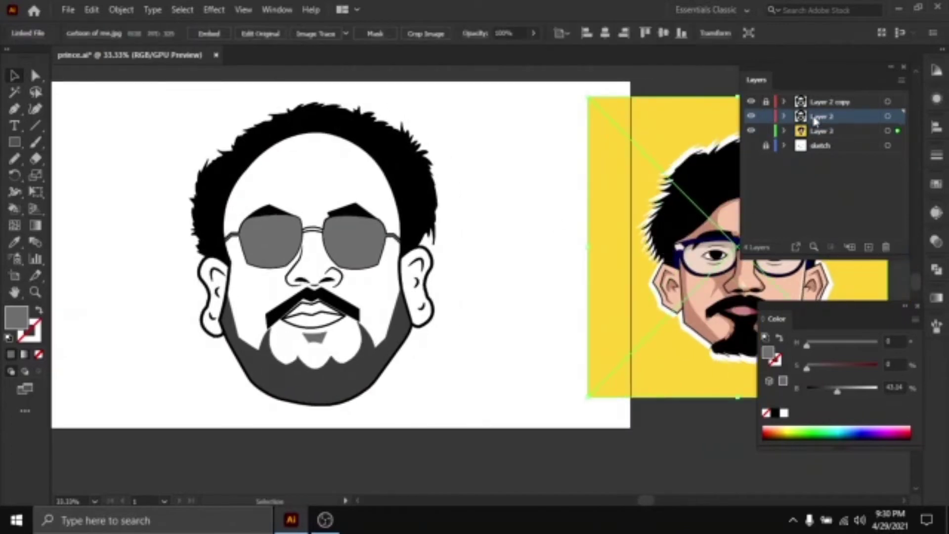
pyautogui.moveTo(527, 246); pyautogui.dragTo(500, 223)
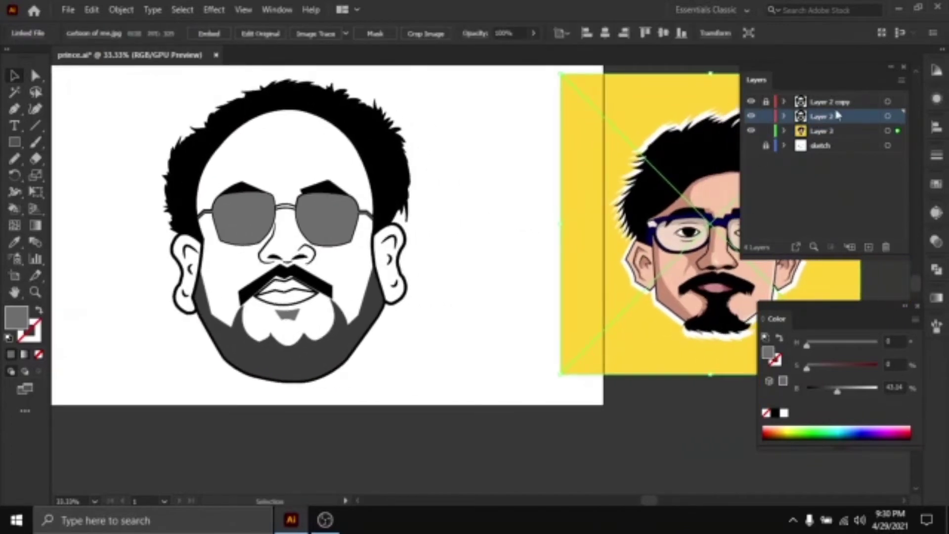
pyautogui.moveTo(568, 215); pyautogui.dragTo(576, 218)
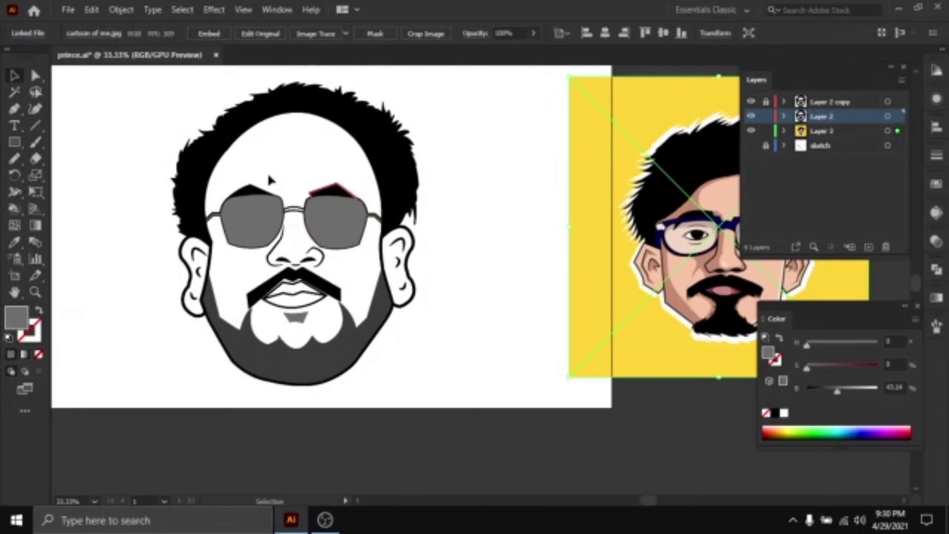
pyautogui.click(229, 157)
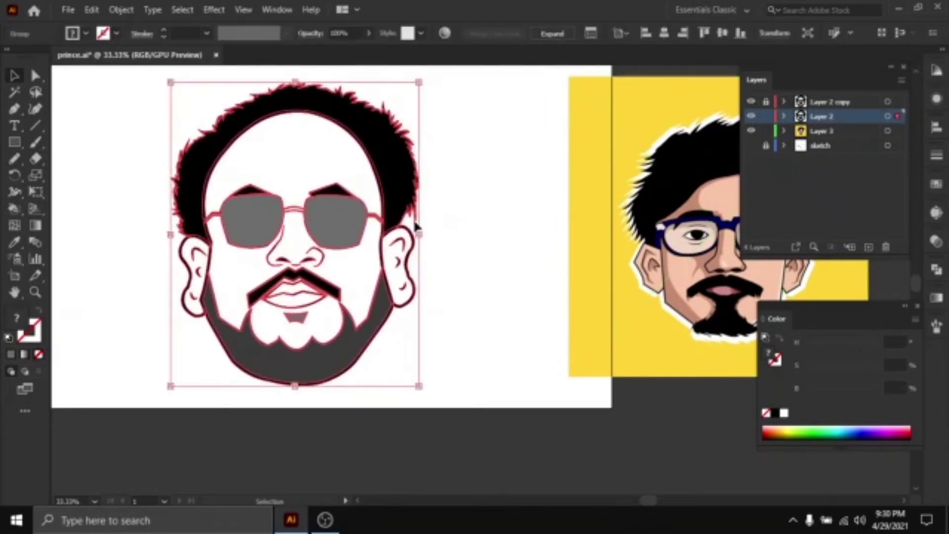
pyautogui.moveTo(615, 225); pyautogui.dragTo(599, 233)
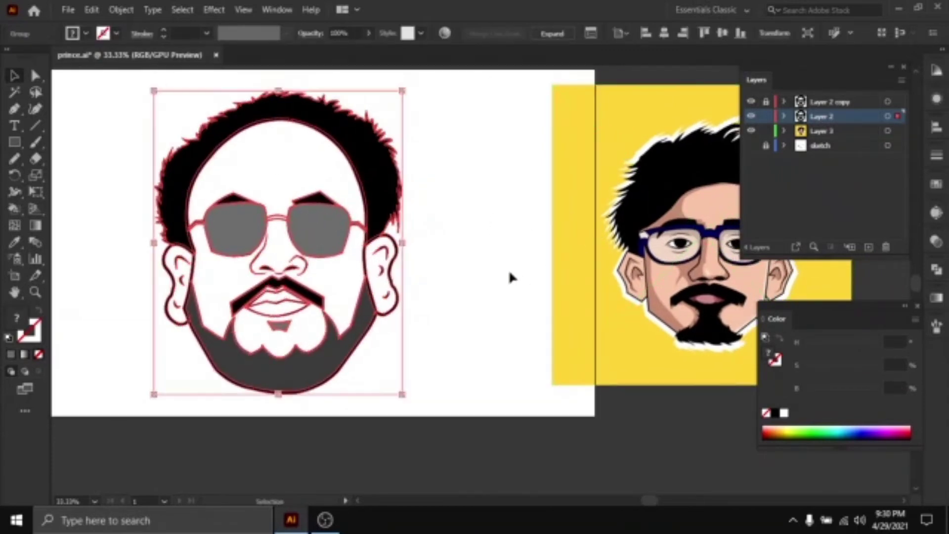
pyautogui.moveTo(542, 257); pyautogui.dragTo(478, 260)
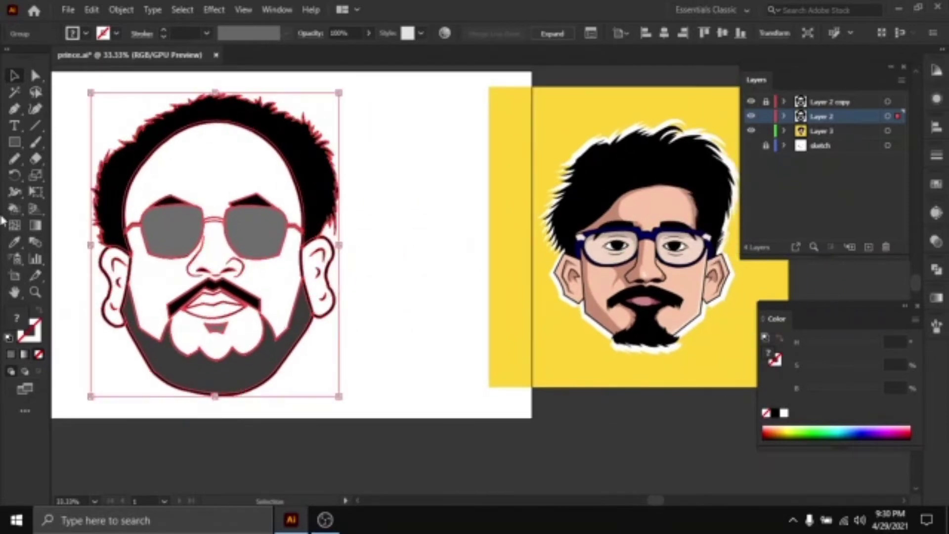
pyautogui.click(15, 242)
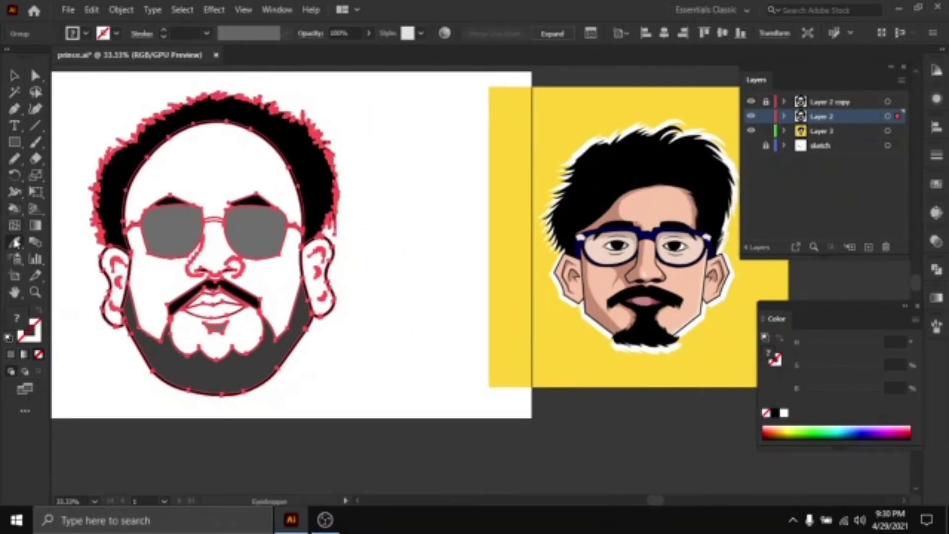
pyautogui.click(643, 206)
pyautogui.moveTo(320, 220); pyautogui.dragTo(451, 223)
# Fill the forehead, face, chin and both ears with the sampled skin tone using Live Paint, and deselect the artwork
pyautogui.press('k')
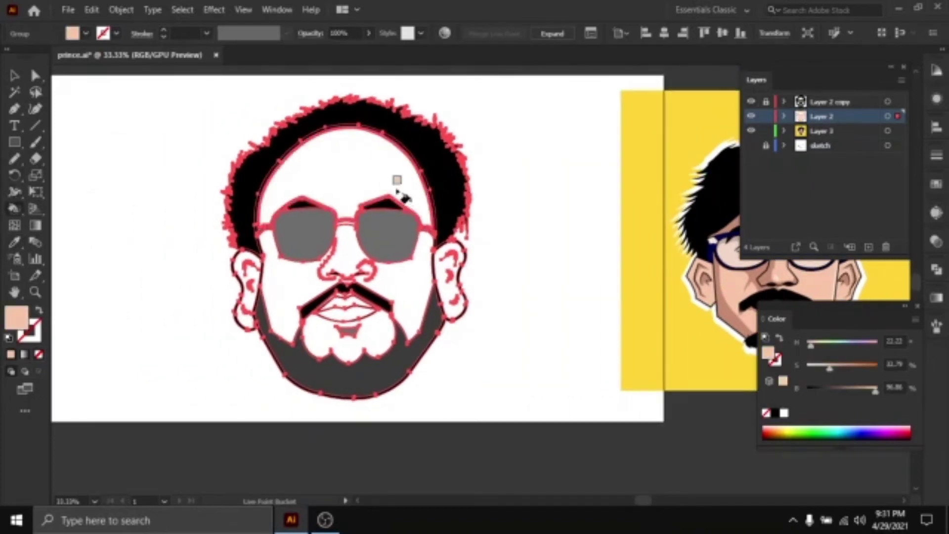
pyautogui.click(372, 181)
pyautogui.scroll(2, 345, 215)
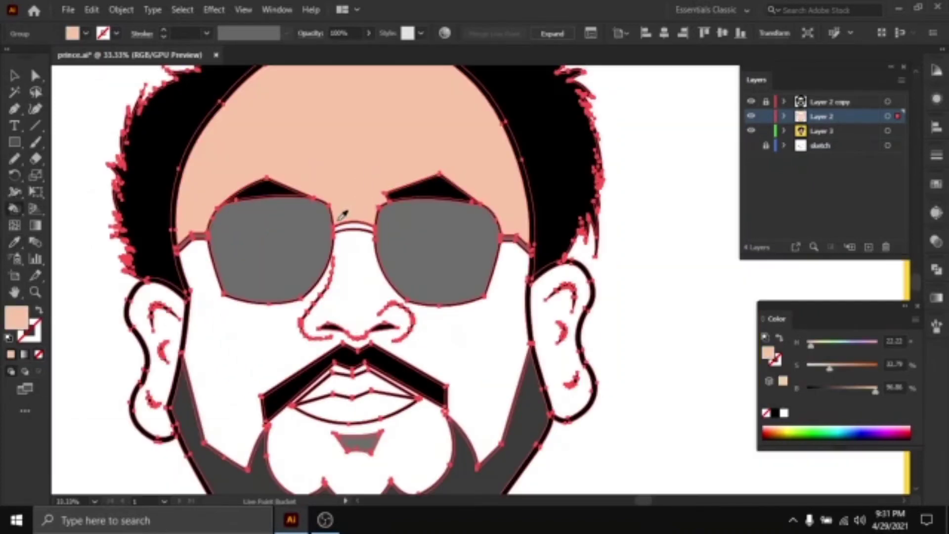
pyautogui.moveTo(415, 357); pyautogui.dragTo(442, 286)
pyautogui.click(445, 337)
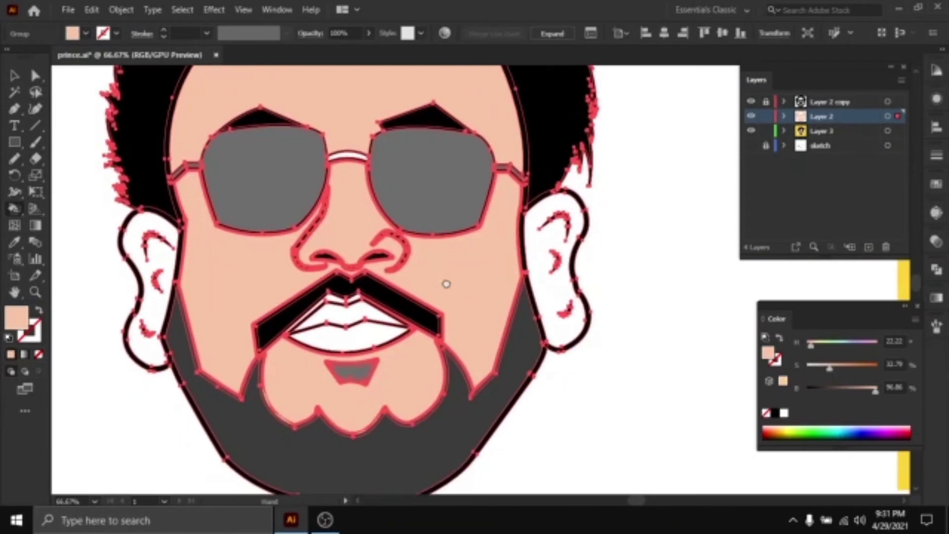
pyautogui.click(547, 289)
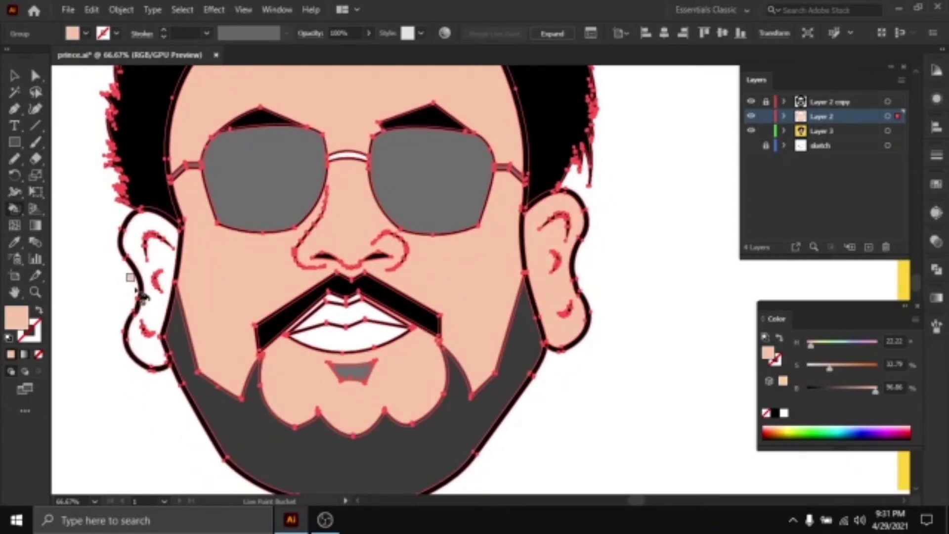
pyautogui.click(152, 307)
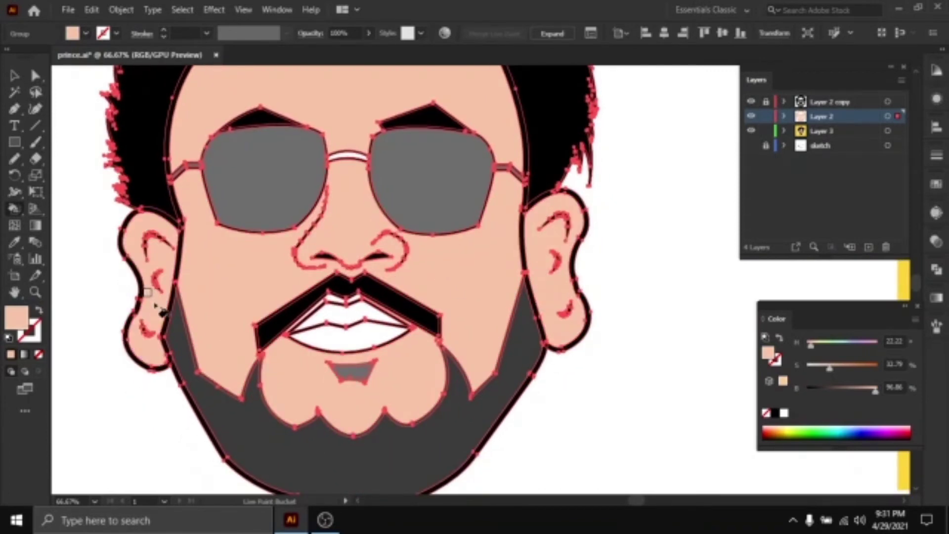
pyautogui.keyDown('ctrl'); pyautogui.click(634, 232); pyautogui.keyUp('ctrl')
# Sample the lenses' medium gray and fill the bridge of the glasses with it
pyautogui.scroll(-2, 636, 224)
pyautogui.moveTo(637, 246); pyautogui.dragTo(557, 292)
pyautogui.scroll(2, 446, 264)
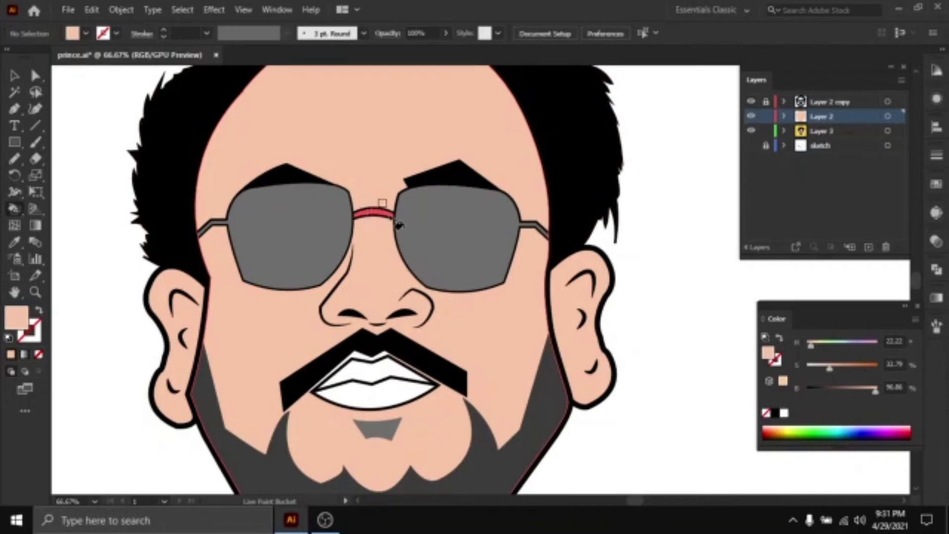
pyautogui.scroll(1, 391, 216)
pyautogui.keyDown('alt'); pyautogui.click(412, 216); pyautogui.keyUp('alt')
pyautogui.click(364, 212)
# Sample the face's skin tone and fill the white gap between the mustache and the upper lip
pyautogui.scroll(-2, 449, 221)
pyautogui.moveTo(599, 284); pyautogui.dragTo(552, 240)
pyautogui.moveTo(603, 274); pyautogui.dragTo(603, 288)
pyautogui.scroll(3, 291, 298)
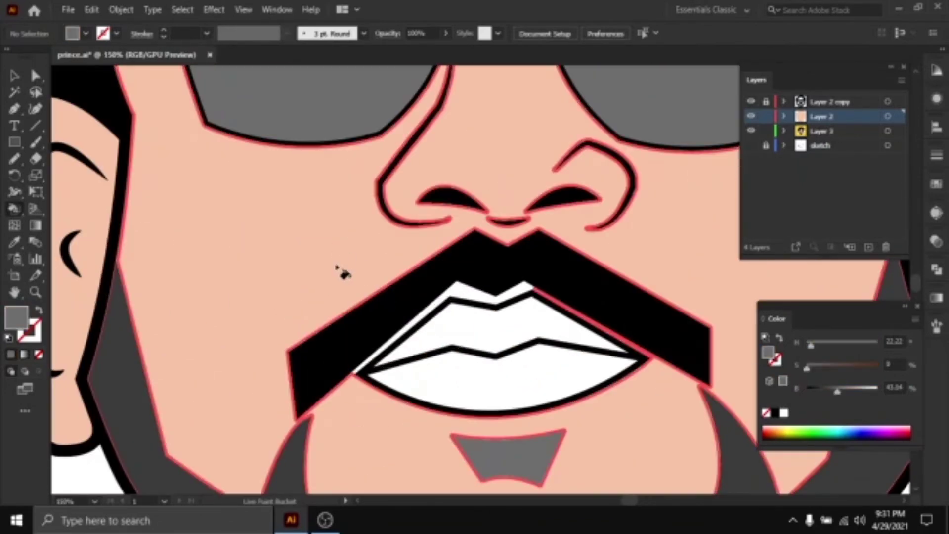
pyautogui.keyDown('alt'); pyautogui.click(338, 268); pyautogui.keyUp('alt')
pyautogui.click(463, 294)
# Sample the pink lip color from the reference portrait and fill the upper and lower lips with it
pyautogui.scroll(-4, 379, 293)
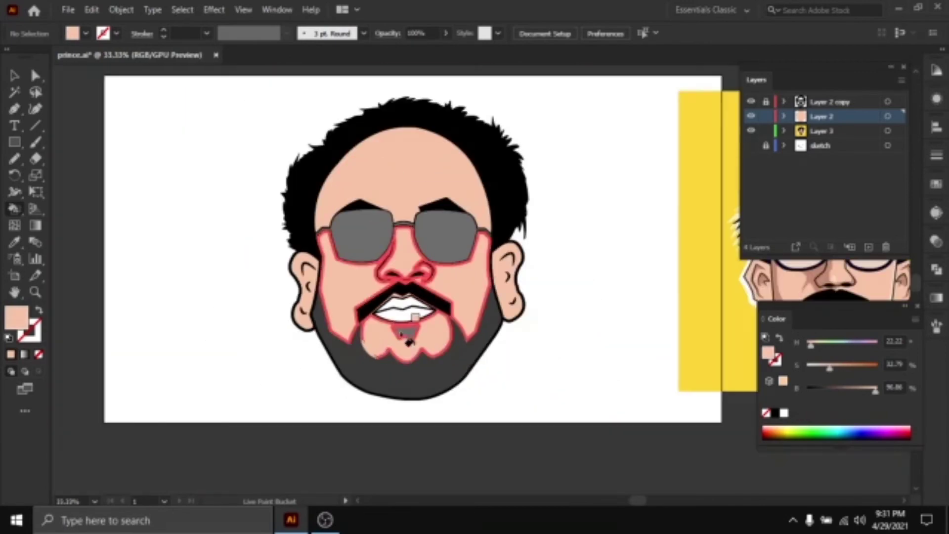
pyautogui.moveTo(559, 328); pyautogui.dragTo(316, 328)
pyautogui.scroll(4, 598, 317)
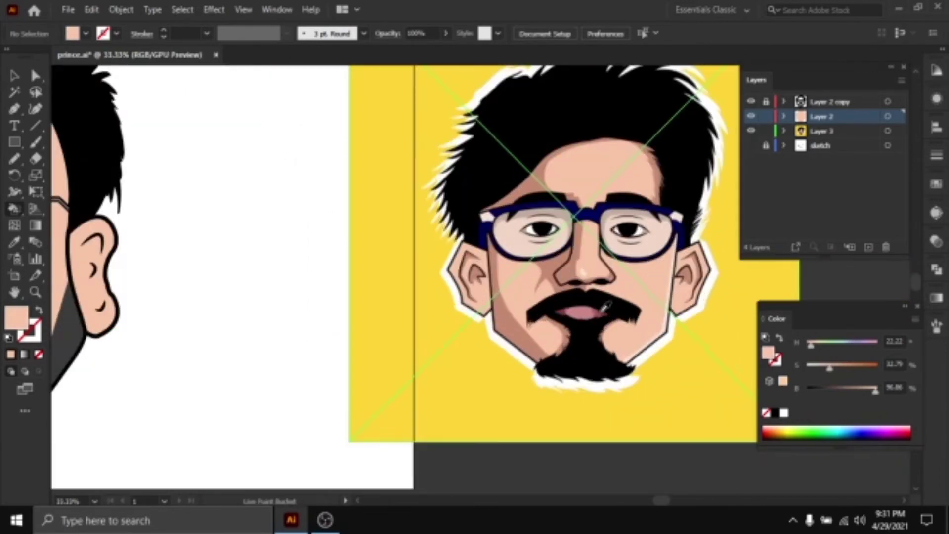
pyautogui.keyDown('alt'); pyautogui.click(524, 350); pyautogui.keyUp('alt')
pyautogui.scroll(-3, 487, 297)
pyautogui.moveTo(327, 293); pyautogui.dragTo(637, 285)
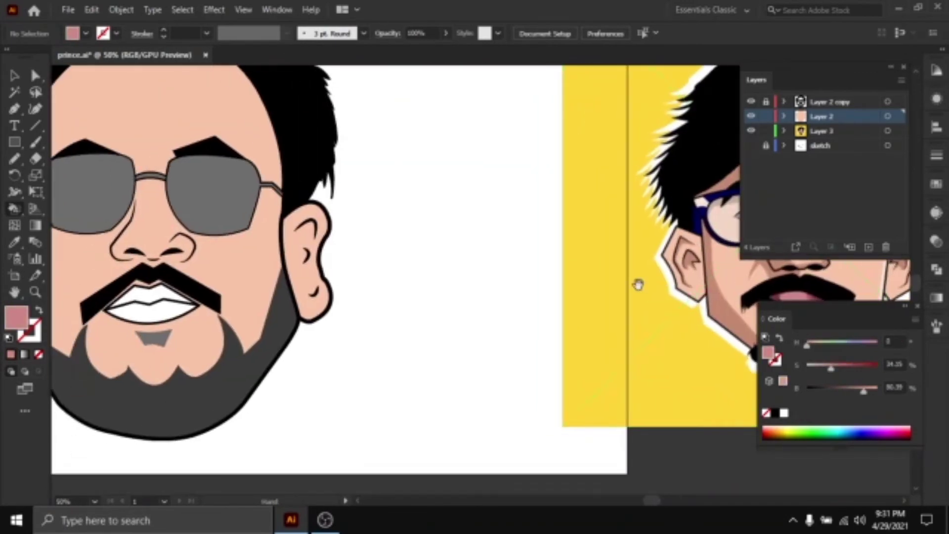
pyautogui.moveTo(400, 257); pyautogui.dragTo(617, 273)
pyautogui.scroll(2, 293, 267)
pyautogui.scroll(2, 384, 250)
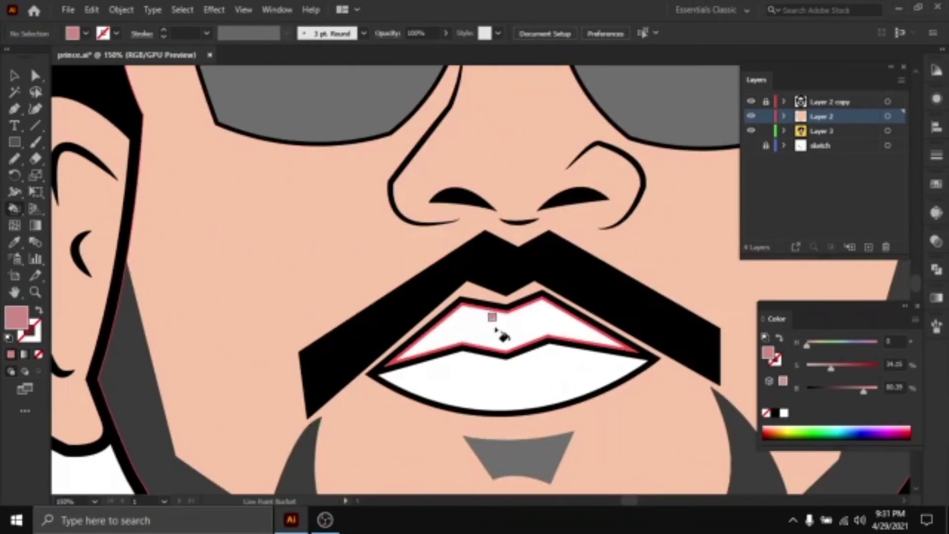
pyautogui.click(493, 322)
pyautogui.click(509, 381)
pyautogui.scroll(-1, 403, 272)
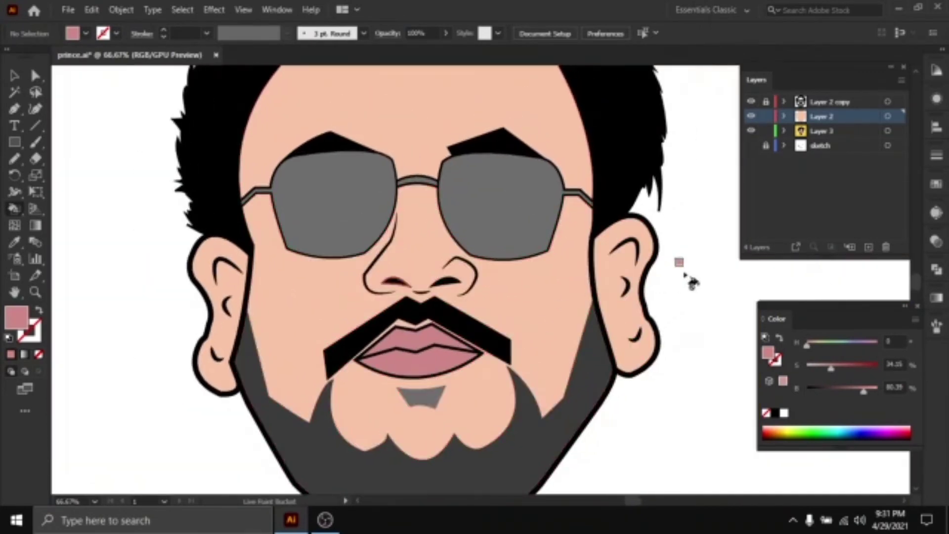
# Add a new layer directly above Layer 2 and name it "shadow and highlight"
pyautogui.scroll(-1, 673, 262)
pyautogui.moveTo(685, 278); pyautogui.dragTo(523, 287)
pyautogui.scroll(1, 607, 259)
pyautogui.keyDown('ctrl'); pyautogui.click(699, 267); pyautogui.keyUp('ctrl')
pyautogui.scroll(-1, 506, 270)
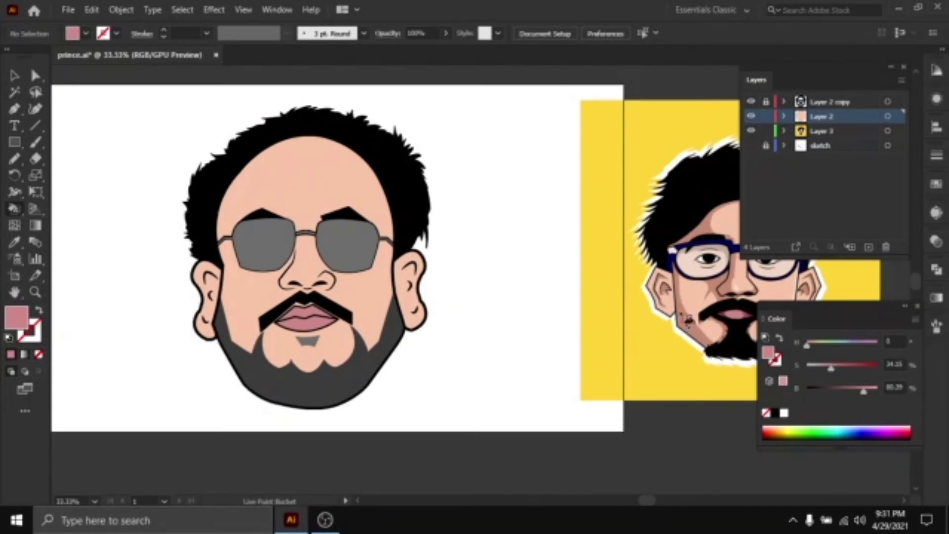
pyautogui.moveTo(473, 221); pyautogui.dragTo(539, 248)
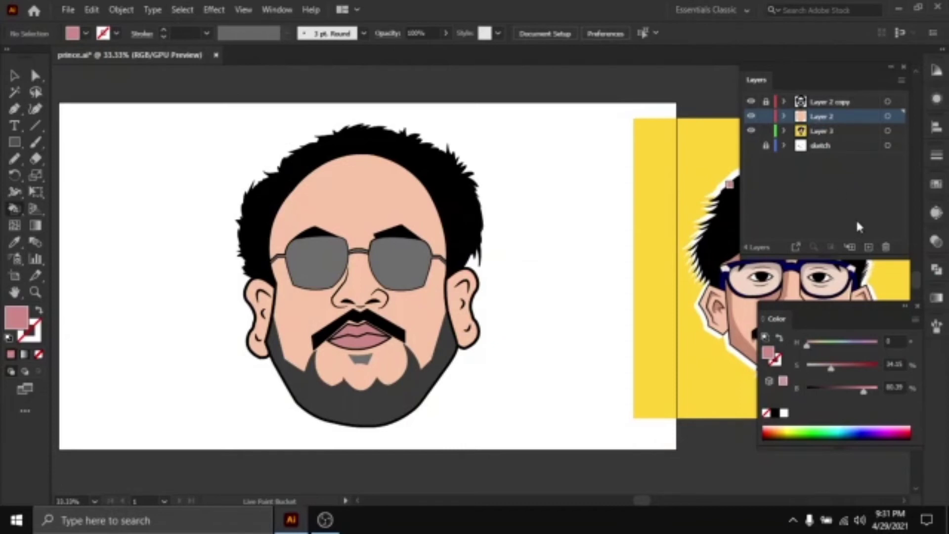
pyautogui.click(869, 249)
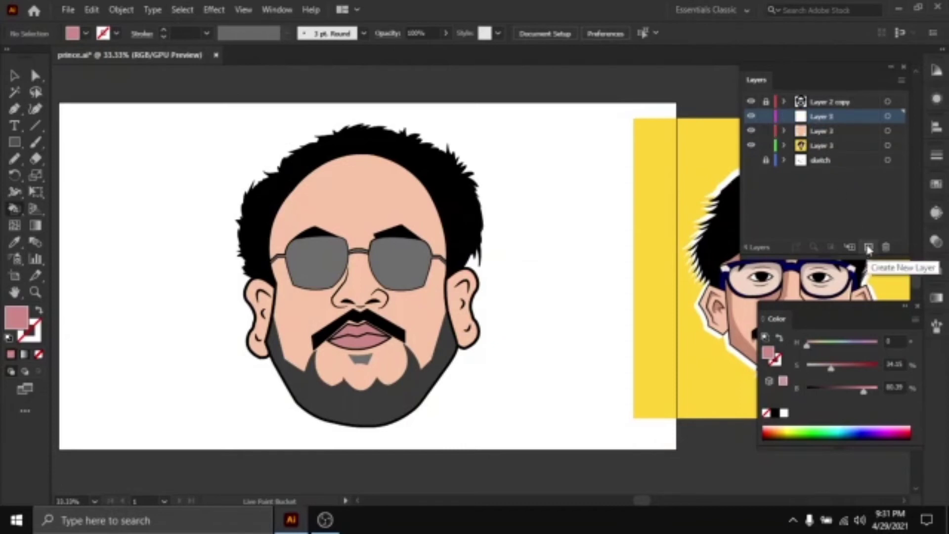
pyautogui.doubleClick(816, 117)
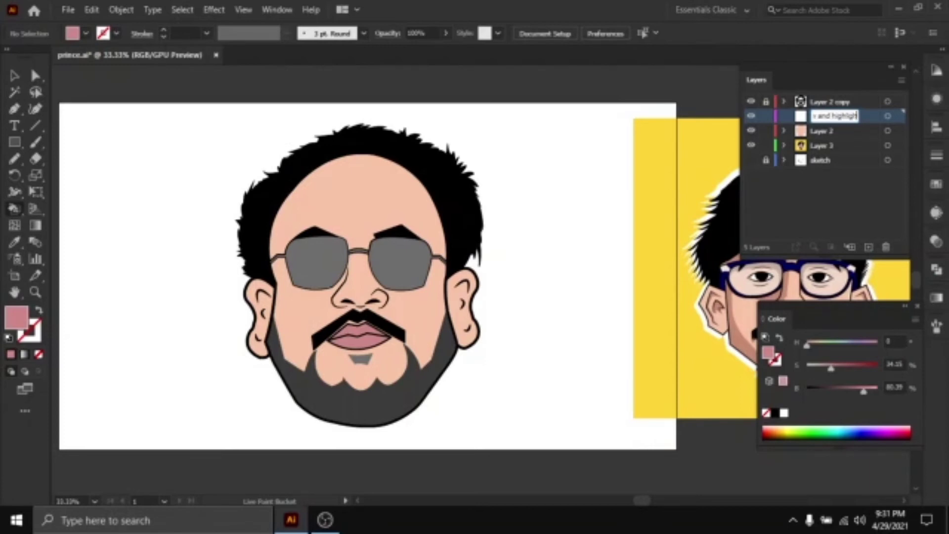
pyautogui.press('Return')
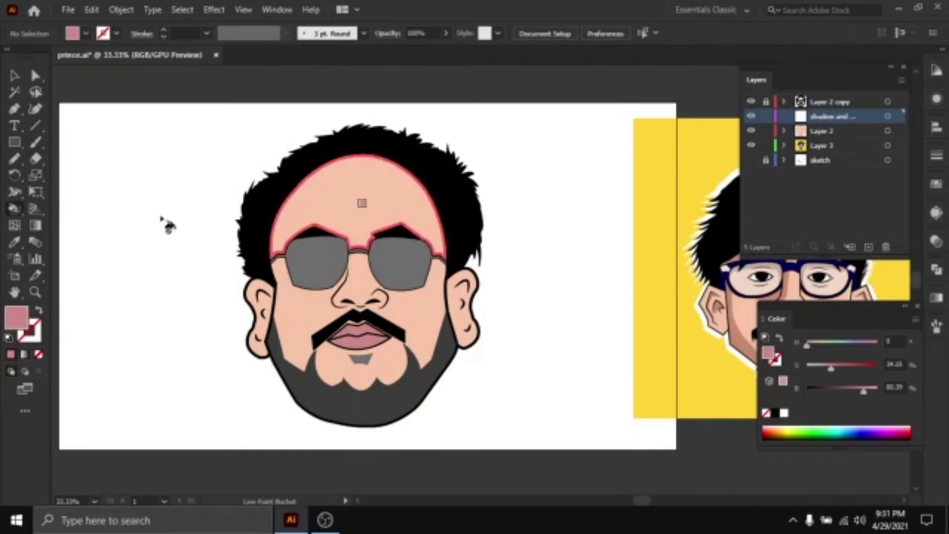
# Lock Layer 2 and move the reference image closer to the portrait
pyautogui.click(15, 77)
pyautogui.scroll(-1, 583, 224)
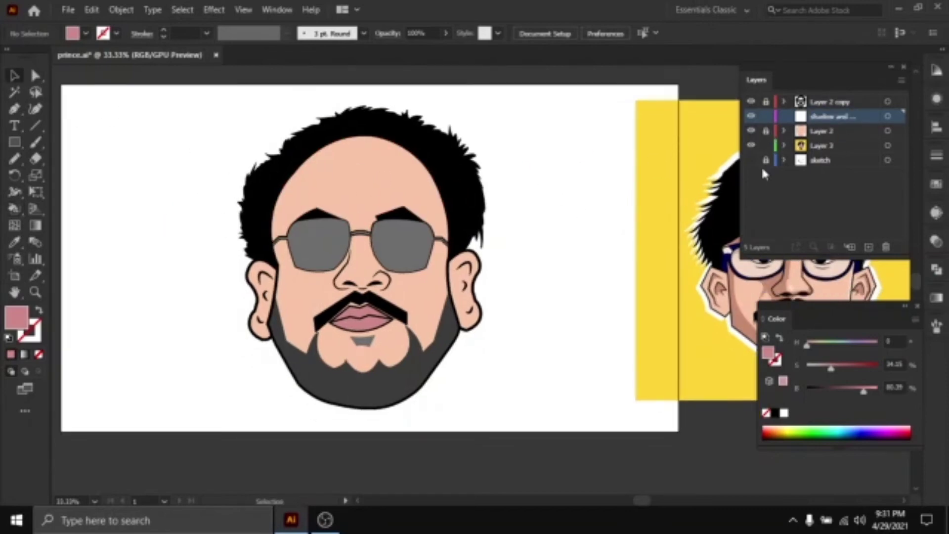
pyautogui.moveTo(677, 235); pyautogui.dragTo(635, 221)
pyautogui.moveTo(662, 228); pyautogui.dragTo(623, 223)
pyautogui.click(524, 197)
pyautogui.moveTo(523, 196); pyautogui.dragTo(587, 222)
pyautogui.moveTo(660, 241); pyautogui.dragTo(666, 241)
pyautogui.click(611, 226)
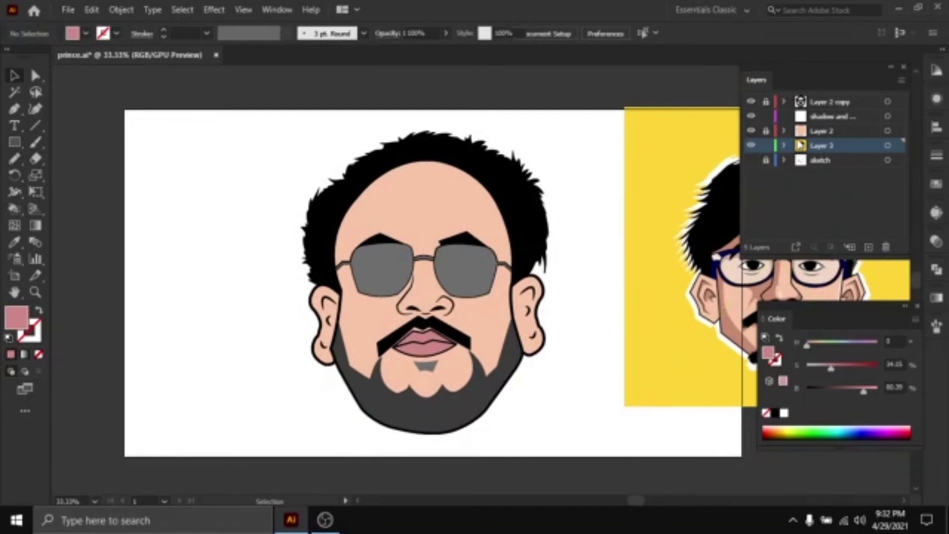
# Make the shadow and highlight layer active and sample the darker skin shadow tone from the reference face as the Pencil tool's fill
pyautogui.click(821, 116)
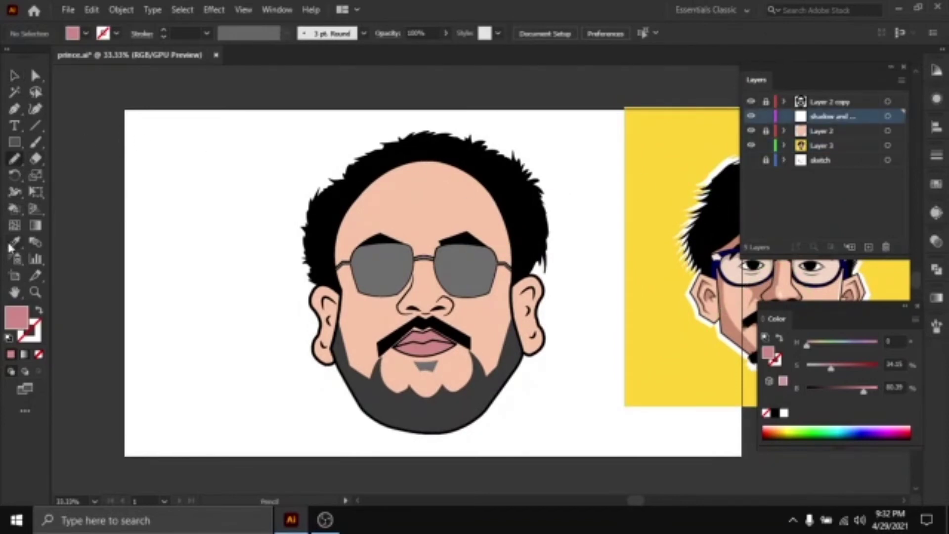
pyautogui.moveTo(518, 256); pyautogui.dragTo(391, 224)
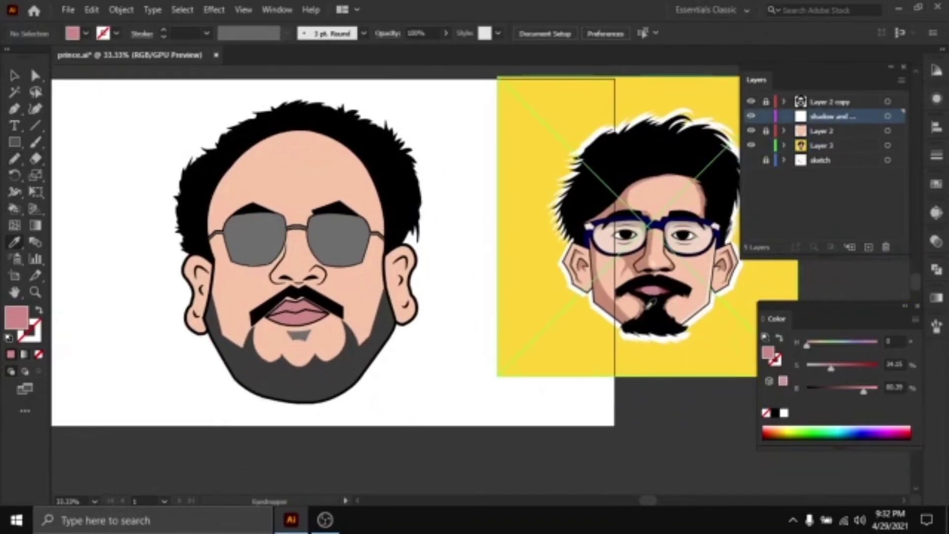
pyautogui.scroll(1, 597, 301)
pyautogui.click(612, 301)
pyautogui.moveTo(392, 283); pyautogui.dragTo(574, 296)
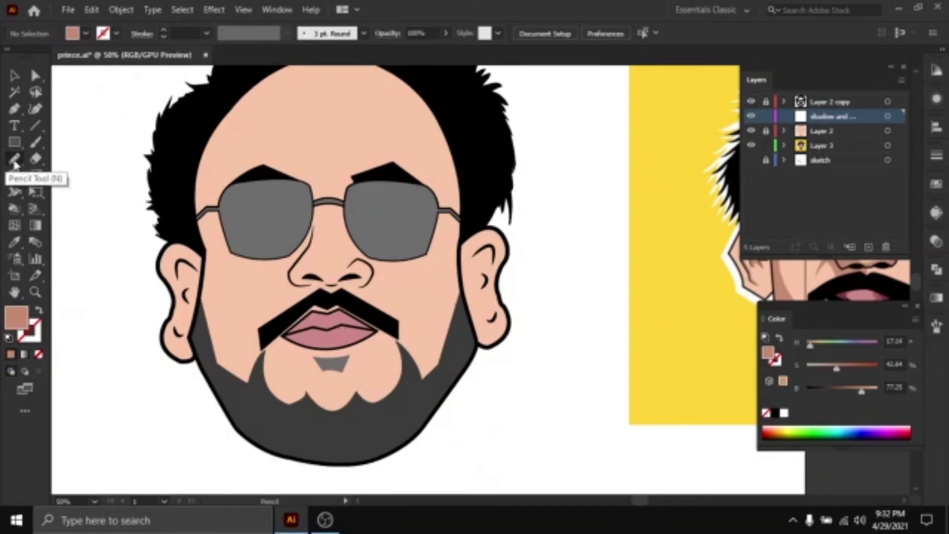
pyautogui.scroll(1, 218, 283)
pyautogui.moveTo(220, 299); pyautogui.dragTo(260, 263)
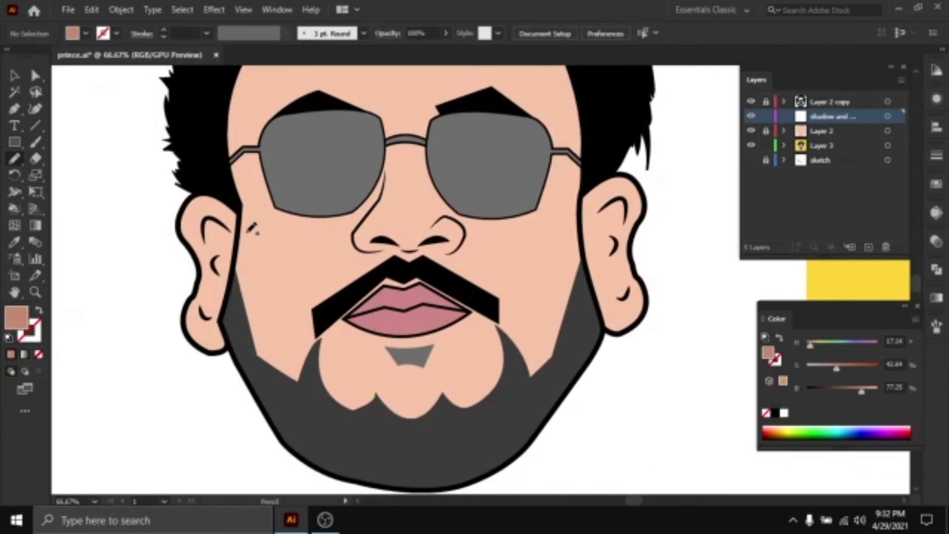
# Draw a skin-tone shadow shape beneath the upper fold line of the portrait's left ear
pyautogui.moveTo(400, 304)
pyautogui.mouseDown()
pyautogui.moveTo(494, 273)
pyautogui.moveTo(519, 287)
pyautogui.mouseUp()
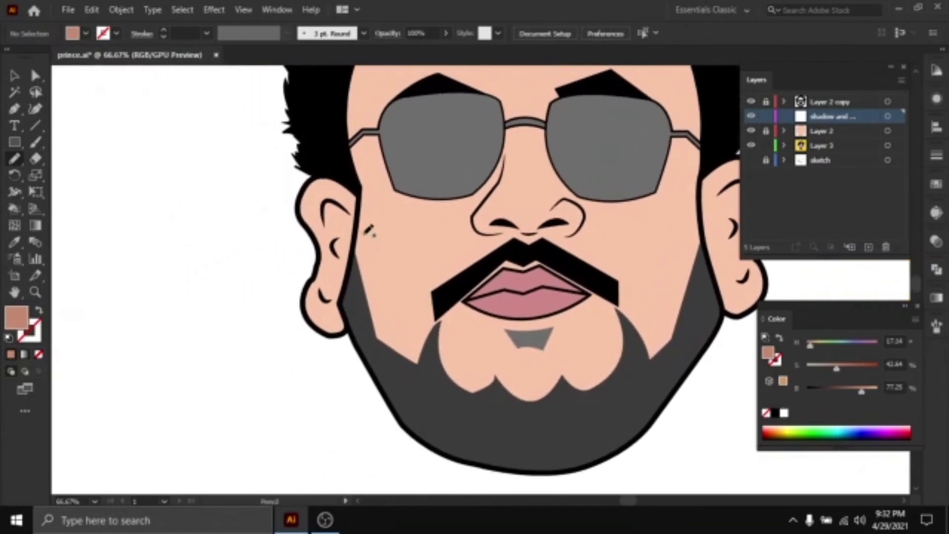
pyautogui.scroll(1, 370, 231)
pyautogui.scroll(1, 371, 231)
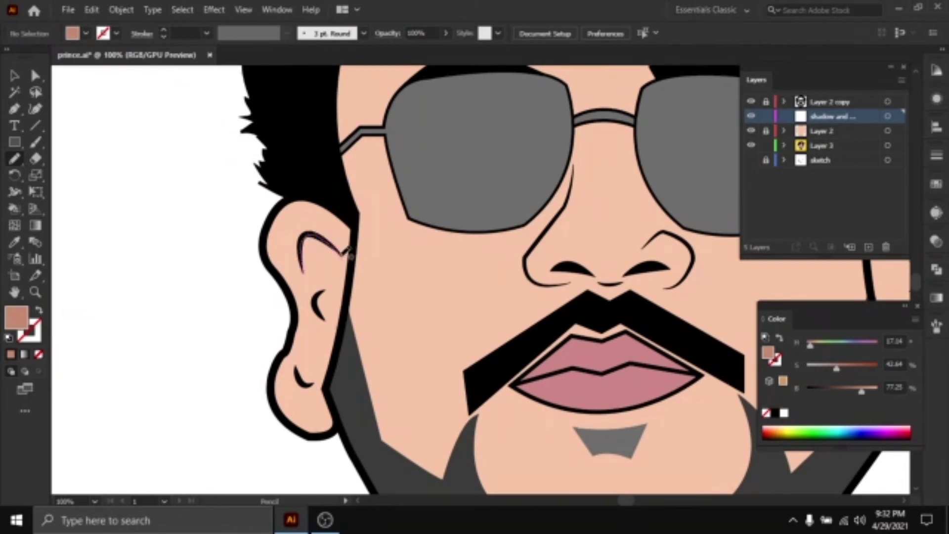
pyautogui.moveTo(303, 257); pyautogui.dragTo(302, 273)
pyautogui.hotkey('ctrl', 'z')
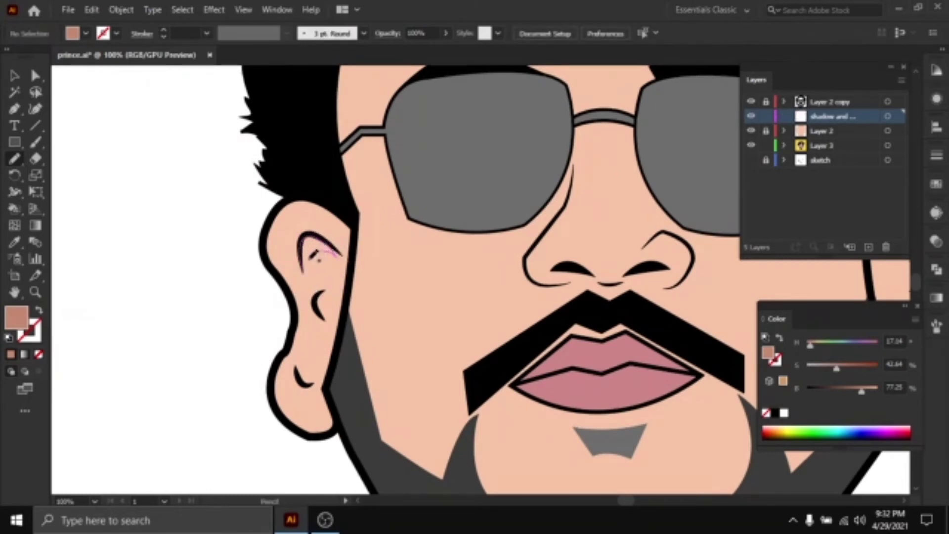
pyautogui.moveTo(309, 259)
pyautogui.mouseDown()
pyautogui.moveTo(303, 272)
pyautogui.moveTo(330, 248)
pyautogui.moveTo(306, 231)
pyautogui.moveTo(341, 225)
pyautogui.mouseUp()
pyautogui.hotkey('ctrl', 'shift', 'a')
pyautogui.hotkey('ctrl', 'z')
pyautogui.moveTo(324, 283)
pyautogui.mouseDown()
pyautogui.moveTo(328, 221)
pyautogui.moveTo(370, 174)
pyautogui.mouseUp()
pyautogui.hotkey('ctrl', 'shift', 'a')
# Add small shadow shapes beside the middle and lower crease lines of the left ear
pyautogui.scroll(2, 340, 192)
pyautogui.moveTo(341, 245)
pyautogui.mouseDown()
pyautogui.moveTo(337, 226)
pyautogui.moveTo(341, 244)
pyautogui.mouseUp()
pyautogui.hotkey('ctrl', 'shift', 'a')
pyautogui.moveTo(327, 341); pyautogui.dragTo(341, 251)
pyautogui.moveTo(303, 256)
pyautogui.mouseDown()
pyautogui.moveTo(325, 281)
pyautogui.moveTo(305, 258)
pyautogui.mouseUp()
pyautogui.scroll(-4, 337, 237)
pyautogui.hotkey('ctrl', 'shift', 'a')
pyautogui.scroll(2, 418, 227)
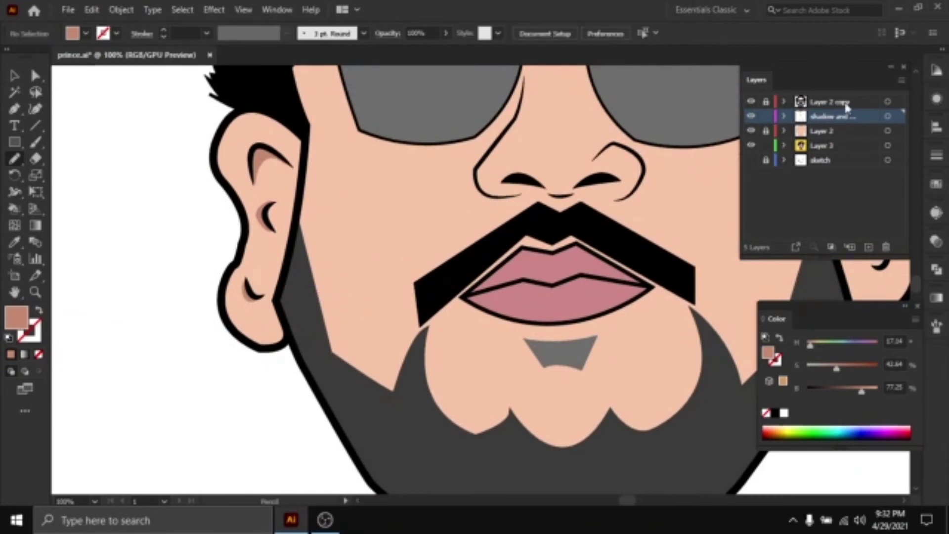
# Draw a large curved shadow along the left hairline, from the top of the forehead down past the temple to the cheek
pyautogui.scroll(-2, 435, 319)
pyautogui.scroll(1, 386, 243)
pyautogui.moveTo(373, 218)
pyautogui.mouseDown()
pyautogui.moveTo(319, 341)
pyautogui.moveTo(296, 355)
pyautogui.mouseUp()
pyautogui.moveTo(552, 120); pyautogui.dragTo(353, 197)
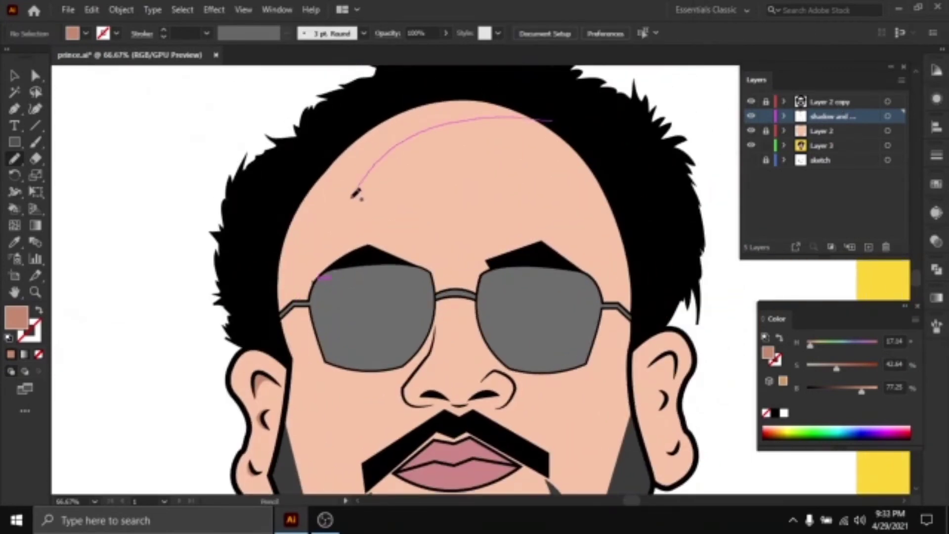
pyautogui.moveTo(298, 402)
pyautogui.mouseDown()
pyautogui.moveTo(303, 150)
pyautogui.moveTo(551, 119)
pyautogui.mouseUp()
pyautogui.keyDown('ctrl'); pyautogui.click(182, 251); pyautogui.keyUp('ctrl')
pyautogui.scroll(-1, 445, 277)
# Draw a shadow along the left side of the nose, continuing beneath the nostrils
pyautogui.moveTo(523, 297); pyautogui.dragTo(517, 208)
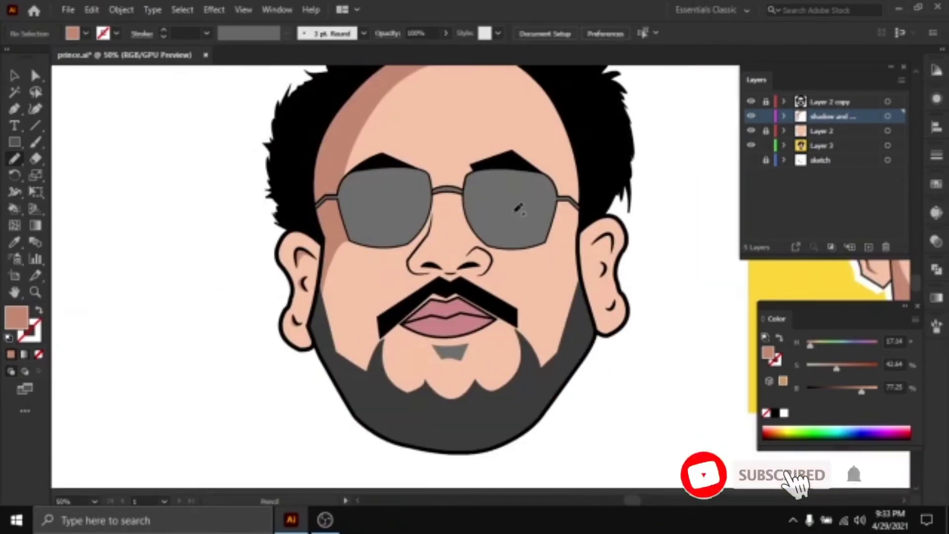
pyautogui.scroll(1, 375, 277)
pyautogui.moveTo(370, 302)
pyautogui.mouseDown()
pyautogui.moveTo(325, 249)
pyautogui.moveTo(339, 275)
pyautogui.mouseUp()
pyautogui.scroll(3, 437, 230)
pyautogui.moveTo(447, 254); pyautogui.dragTo(457, 292)
pyautogui.moveTo(372, 157)
pyautogui.mouseDown()
pyautogui.moveTo(292, 278)
pyautogui.moveTo(346, 318)
pyautogui.moveTo(370, 161)
pyautogui.mouseUp()
pyautogui.hotkey('ctrl', 'shift', 'a')
pyautogui.moveTo(412, 327)
pyautogui.mouseDown()
pyautogui.moveTo(384, 315)
pyautogui.moveTo(355, 319)
pyautogui.mouseUp()
pyautogui.scroll(-1, 477, 215)
pyautogui.moveTo(477, 215); pyautogui.dragTo(437, 269)
pyautogui.scroll(1, 492, 306)
pyautogui.moveTo(493, 306); pyautogui.dragTo(480, 286)
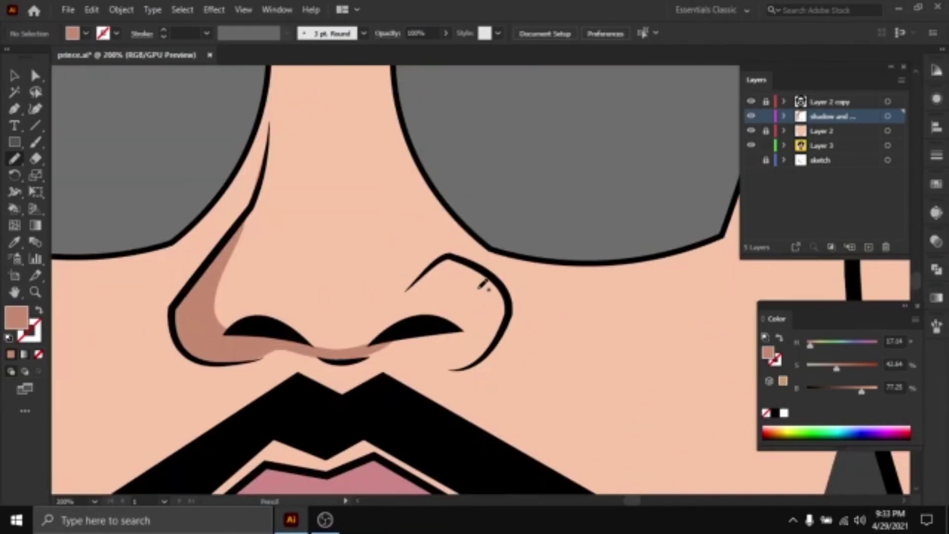
pyautogui.moveTo(383, 348)
pyautogui.mouseDown()
pyautogui.moveTo(422, 331)
pyautogui.moveTo(393, 345)
pyautogui.mouseUp()
# Draw a narrow shadow along the upper line of the right nostril wing, undoing unsatisfactory strokes
pyautogui.scroll(-2, 588, 287)
pyautogui.scroll(2, 588, 295)
pyautogui.moveTo(544, 277); pyautogui.dragTo(558, 296)
pyautogui.hotkey('ctrl', 'z')
pyautogui.moveTo(421, 272)
pyautogui.mouseDown()
pyautogui.moveTo(468, 232)
pyautogui.moveTo(421, 271)
pyautogui.mouseUp()
pyautogui.hotkey('ctrl', 'z')
pyautogui.hotkey('ctrl', 'z')
pyautogui.moveTo(422, 271); pyautogui.dragTo(467, 232)
pyautogui.scroll(2, 465, 217)
pyautogui.hotkey('ctrl', 'z')
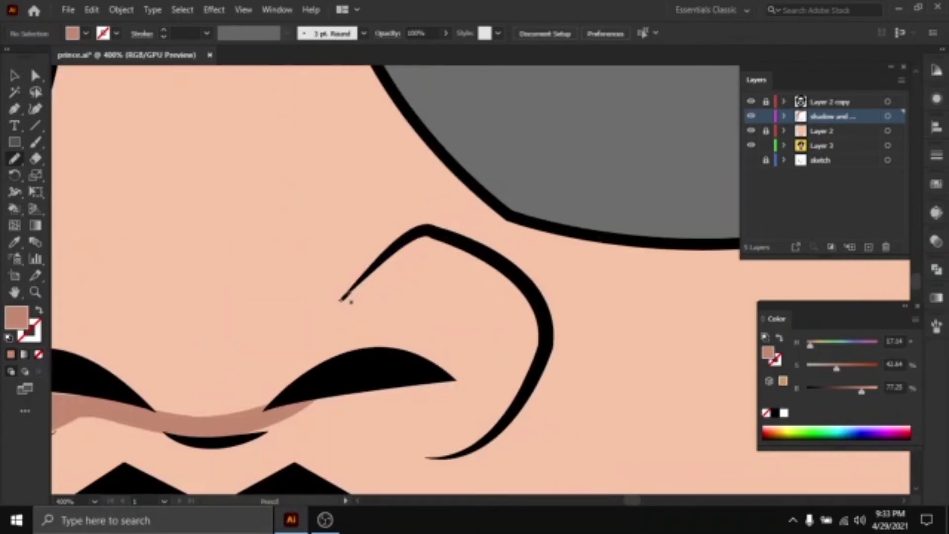
pyautogui.moveTo(352, 285); pyautogui.dragTo(341, 299)
pyautogui.scroll(-2, 520, 258)
# Add shadow shapes beside the inner crease lines of the right ear
pyautogui.scroll(-3, 534, 272)
pyautogui.moveTo(544, 284); pyautogui.dragTo(395, 254)
pyautogui.scroll(2, 495, 267)
pyautogui.moveTo(467, 205)
pyautogui.mouseDown()
pyautogui.moveTo(515, 173)
pyautogui.moveTo(467, 204)
pyautogui.mouseUp()
pyautogui.moveTo(487, 267)
pyautogui.mouseDown()
pyautogui.moveTo(473, 224)
pyautogui.moveTo(485, 252)
pyautogui.moveTo(483, 214)
pyautogui.mouseUp()
pyautogui.scroll(-2, 514, 212)
pyautogui.moveTo(502, 312)
pyautogui.mouseDown()
pyautogui.moveTo(524, 294)
pyautogui.moveTo(502, 312)
pyautogui.mouseUp()
pyautogui.scroll(-3, 620, 279)
# Draw shadows along the top rim and inner edge of the left ear
pyautogui.moveTo(419, 292); pyautogui.dragTo(607, 265)
pyautogui.scroll(2, 607, 265)
pyautogui.moveTo(349, 164); pyautogui.dragTo(309, 180)
pyautogui.moveTo(331, 198); pyautogui.dragTo(331, 227)
pyautogui.moveTo(302, 276); pyautogui.dragTo(320, 292)
pyautogui.moveTo(331, 208)
pyautogui.mouseDown()
pyautogui.moveTo(326, 227)
pyautogui.moveTo(338, 130)
pyautogui.moveTo(273, 143)
pyautogui.mouseUp()
pyautogui.moveTo(213, 239); pyautogui.dragTo(201, 282)
pyautogui.scroll(-2, 203, 281)
# Draw a shadow along the inner edge of the right ear where it meets the face
pyautogui.moveTo(546, 210); pyautogui.dragTo(374, 231)
pyautogui.scroll(1, 374, 231)
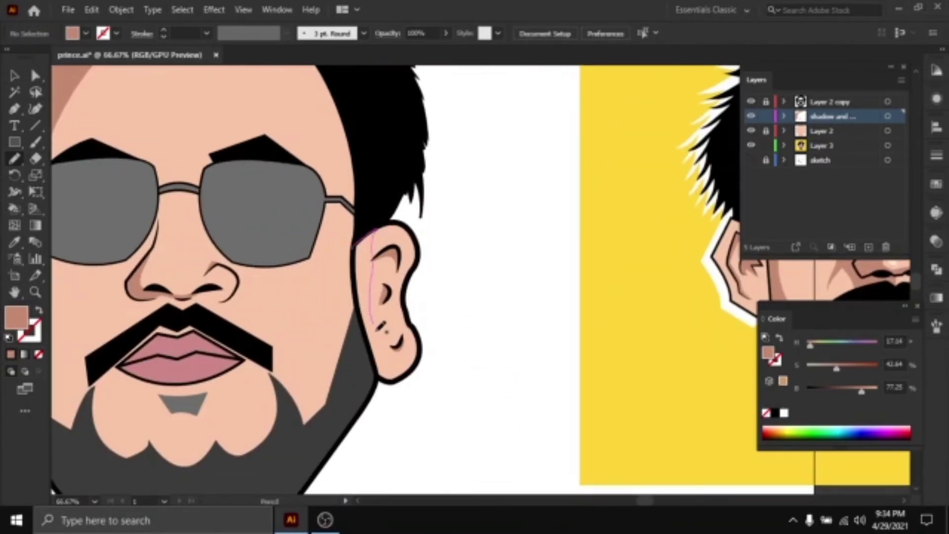
pyautogui.moveTo(377, 330)
pyautogui.mouseDown()
pyautogui.moveTo(354, 246)
pyautogui.moveTo(456, 246)
pyautogui.mouseUp()
pyautogui.hotkey('ctrl', 'z')
pyautogui.scroll(-1, 393, 265)
pyautogui.moveTo(446, 219)
pyautogui.mouseDown()
pyautogui.moveTo(450, 234)
pyautogui.moveTo(447, 219)
pyautogui.mouseUp()
# Sample the dark maroon lip shadow color from the reference portrait as the Pencil tool's fill
pyautogui.moveTo(424, 213); pyautogui.dragTo(593, 202)
pyautogui.scroll(1, 593, 201)
pyautogui.moveTo(533, 262); pyautogui.dragTo(483, 262)
pyautogui.scroll(-2, 483, 262)
pyautogui.scroll(2, 433, 245)
pyautogui.moveTo(433, 246); pyautogui.dragTo(409, 216)
pyautogui.scroll(1, 395, 307)
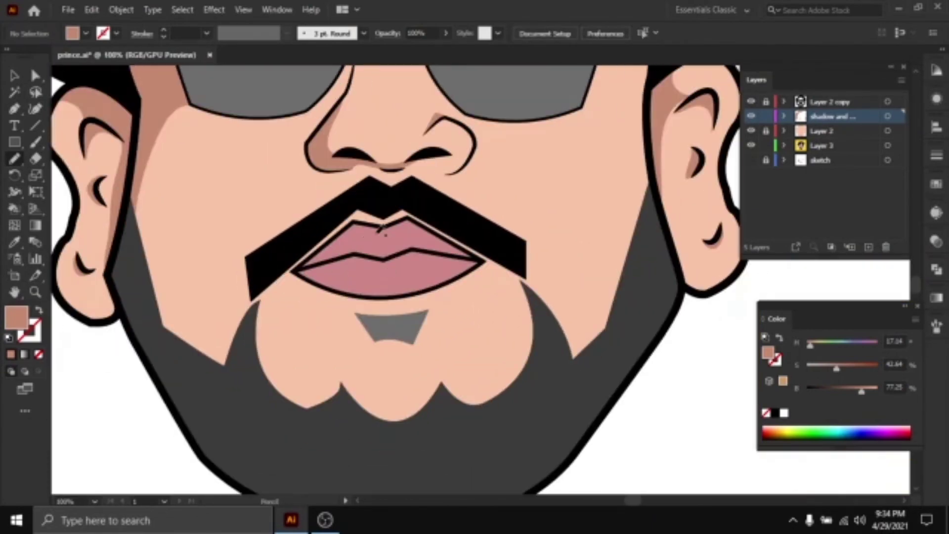
pyautogui.scroll(-1, 381, 228)
pyautogui.press('i')
pyautogui.scroll(1, 495, 257)
pyautogui.click(524, 210)
pyautogui.scroll(-1, 524, 210)
pyautogui.scroll(2, 385, 271)
pyautogui.moveTo(384, 271); pyautogui.dragTo(275, 314)
pyautogui.press('n')
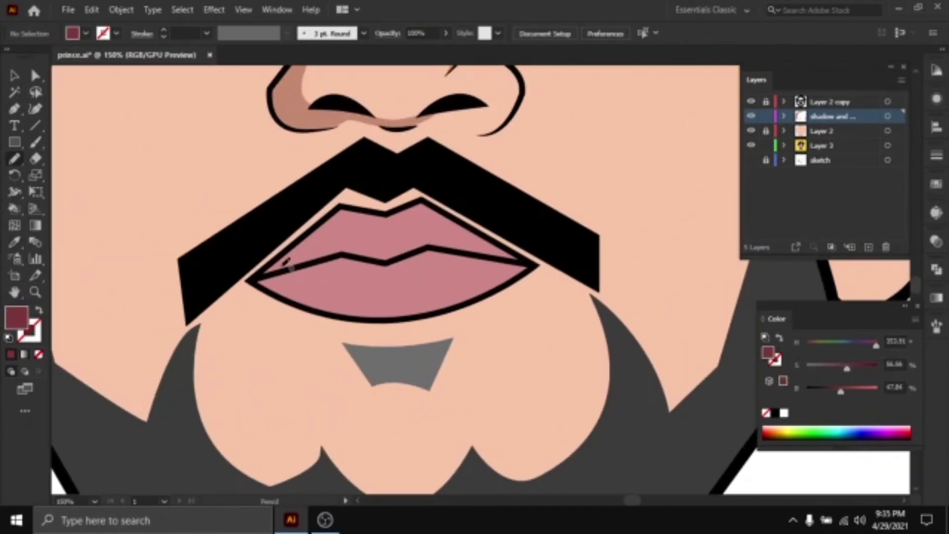
# Draw maroon shadows at both corners of the upper and lower lips
pyautogui.moveTo(283, 266); pyautogui.dragTo(303, 240)
pyautogui.hotkey('ctrl', 'z')
pyautogui.moveTo(258, 278)
pyautogui.mouseDown()
pyautogui.moveTo(316, 230)
pyautogui.moveTo(259, 279)
pyautogui.moveTo(317, 310)
pyautogui.moveTo(259, 281)
pyautogui.mouseUp()
pyautogui.keyDown('ctrl'); pyautogui.click(258, 360); pyautogui.keyUp('ctrl')
pyautogui.moveTo(458, 215); pyautogui.dragTo(433, 225)
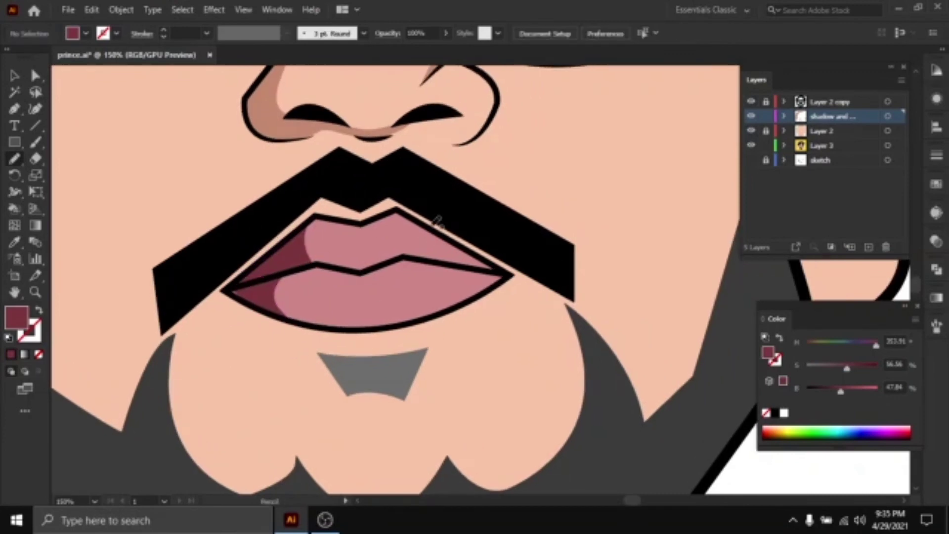
pyautogui.moveTo(496, 282); pyautogui.dragTo(436, 263)
pyautogui.keyDown('ctrl'); pyautogui.click(500, 387); pyautogui.keyUp('ctrl')
# Sample the existing skin shadow tone from the left temple as the Pencil tool's fill
pyautogui.scroll(-4, 499, 386)
pyautogui.scroll(2, 472, 317)
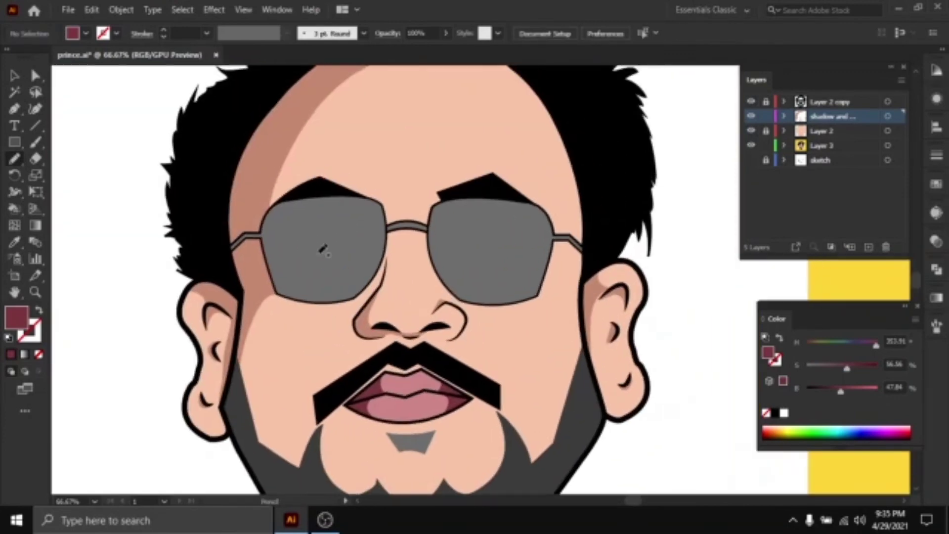
pyautogui.scroll(-1, 500, 364)
pyautogui.scroll(1, 431, 309)
pyautogui.moveTo(437, 333); pyautogui.dragTo(383, 220)
pyautogui.scroll(-1, 498, 371)
pyautogui.scroll(2, 342, 363)
pyautogui.press('i')
pyautogui.click(239, 149)
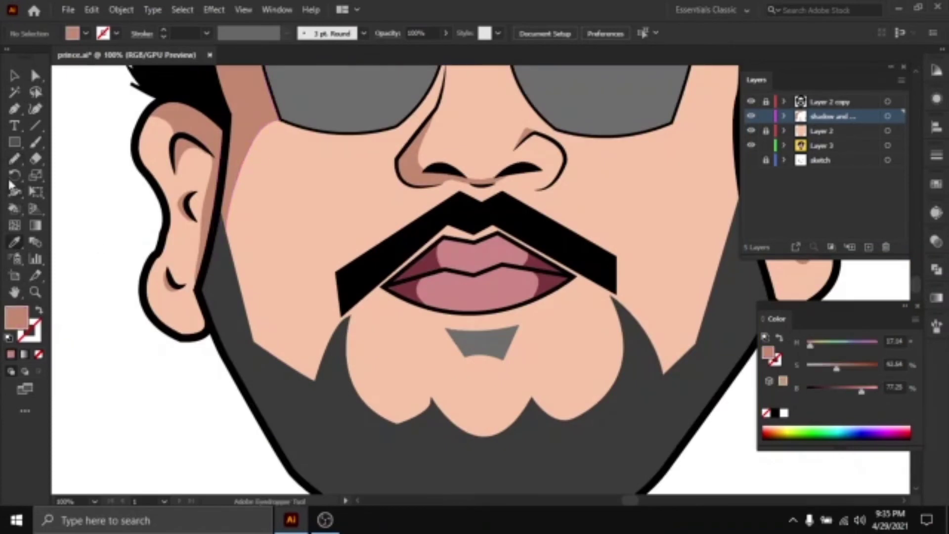
pyautogui.moveTo(229, 216); pyautogui.dragTo(202, 158)
pyautogui.press('n')
# Draw a shadow on the left cheek following the edge of the beard
pyautogui.moveTo(202, 157); pyautogui.dragTo(219, 195)
pyautogui.moveTo(313, 286); pyautogui.dragTo(202, 157)
pyautogui.moveTo(381, 320); pyautogui.dragTo(345, 300)
pyautogui.moveTo(316, 336)
pyautogui.mouseDown()
pyautogui.moveTo(369, 343)
pyautogui.moveTo(316, 338)
pyautogui.mouseUp()
# Draw shadows on the chin along the scalloped inner edges of the beard
pyautogui.moveTo(396, 332); pyautogui.dragTo(372, 326)
pyautogui.moveTo(373, 354); pyautogui.dragTo(447, 318)
pyautogui.moveTo(491, 265); pyautogui.dragTo(439, 280)
pyautogui.moveTo(413, 368)
pyautogui.mouseDown()
pyautogui.moveTo(498, 307)
pyautogui.moveTo(414, 368)
pyautogui.mouseUp()
pyautogui.moveTo(472, 372)
pyautogui.mouseDown()
pyautogui.moveTo(481, 344)
pyautogui.moveTo(477, 384)
pyautogui.mouseUp()
pyautogui.scroll(-1, 524, 218)
pyautogui.scroll(2, 409, 278)
pyautogui.moveTo(338, 222)
pyautogui.mouseDown()
pyautogui.moveTo(409, 279)
pyautogui.moveTo(498, 191)
pyautogui.mouseUp()
pyautogui.scroll(1, 409, 279)
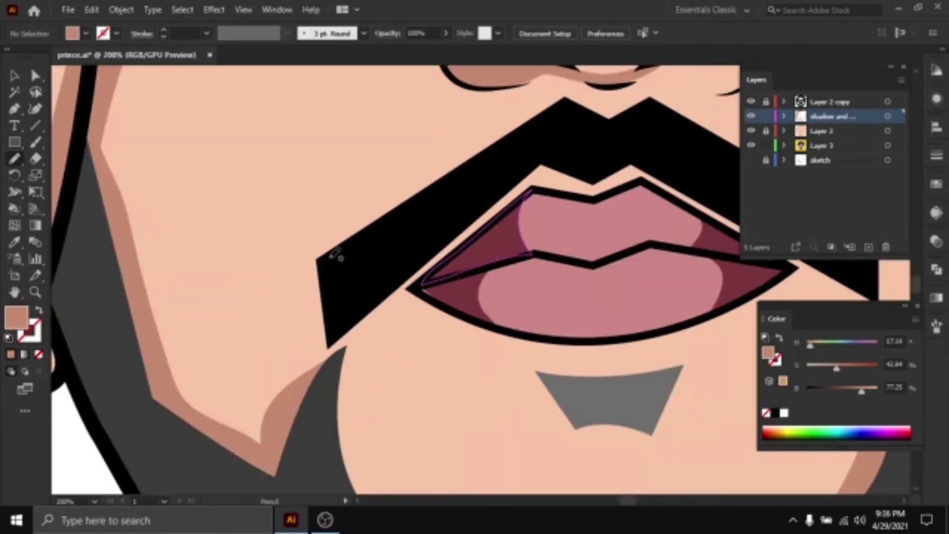
pyautogui.moveTo(307, 357); pyautogui.dragTo(317, 261)
pyautogui.scroll(-2, 532, 365)
# Draw a shadow on the cheek beside the left side of the nose, below the glasses lens
pyautogui.moveTo(378, 270); pyautogui.dragTo(399, 339)
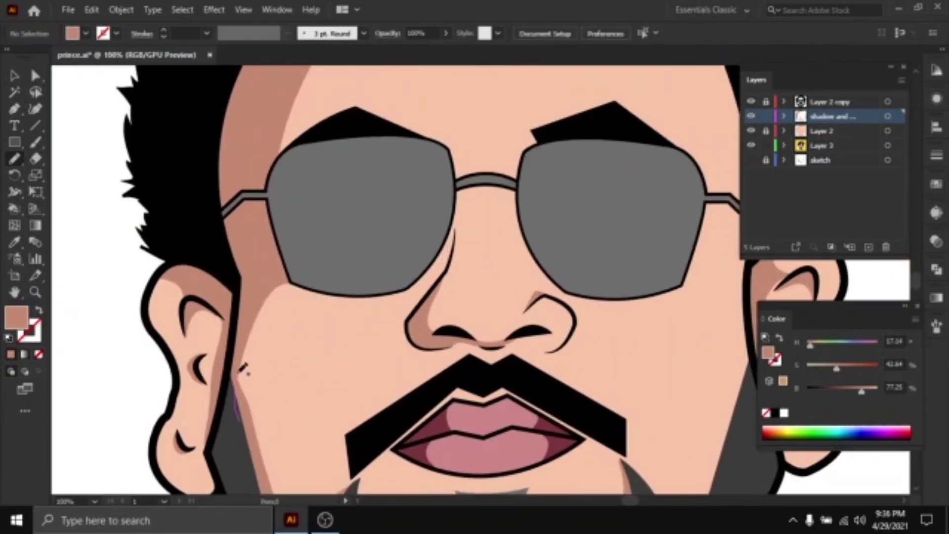
pyautogui.hscroll(2, 248, 392)
pyautogui.scroll(-1, 354, 351)
pyautogui.scroll(-2, 354, 351)
pyautogui.hscroll(-1, 354, 351)
pyautogui.moveTo(382, 272)
pyautogui.mouseDown()
pyautogui.moveTo(378, 303)
pyautogui.moveTo(413, 247)
pyautogui.mouseUp()
pyautogui.hotkey('ctrl', 'z')
pyautogui.scroll(1, 403, 293)
pyautogui.moveTo(319, 245); pyautogui.dragTo(348, 219)
pyautogui.moveTo(411, 267)
pyautogui.mouseDown()
pyautogui.moveTo(452, 193)
pyautogui.moveTo(414, 229)
pyautogui.mouseUp()
pyautogui.keyDown('ctrl'); pyautogui.click(504, 226); pyautogui.keyUp('ctrl')
# Draw a shadow on the nose beneath the bridge of the glasses, undoing the stray stroke
pyautogui.moveTo(416, 191)
pyautogui.mouseDown()
pyautogui.moveTo(406, 212)
pyautogui.moveTo(415, 188)
pyautogui.mouseUp()
pyautogui.scroll(1, 420, 218)
pyautogui.moveTo(433, 183)
pyautogui.mouseDown()
pyautogui.moveTo(394, 247)
pyautogui.moveTo(440, 238)
pyautogui.moveTo(394, 274)
pyautogui.mouseUp()
pyautogui.scroll(-3, 430, 276)
pyautogui.hotkey('ctrl', 'z')
pyautogui.scroll(3, 430, 255)
pyautogui.scroll(-3, 464, 238)
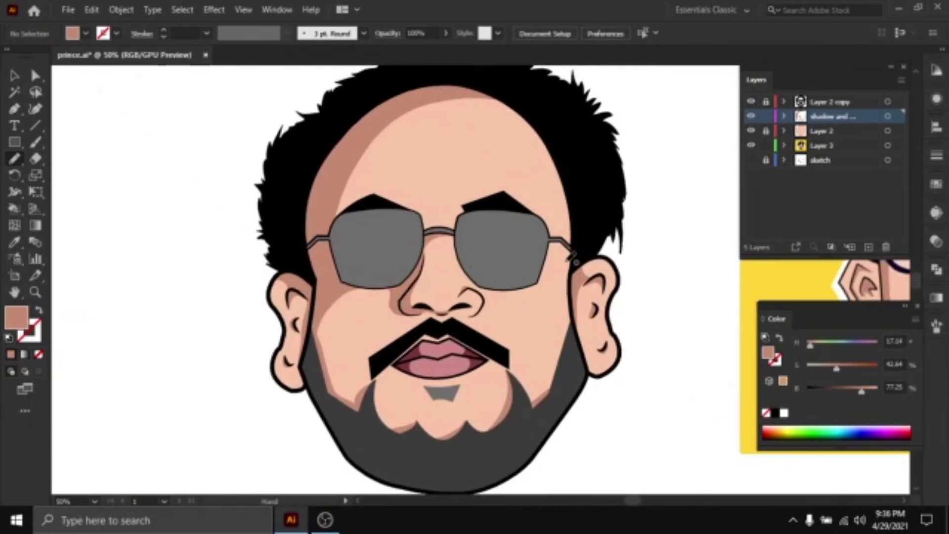
pyautogui.scroll(3, 558, 242)
pyautogui.scroll(-3, 537, 297)
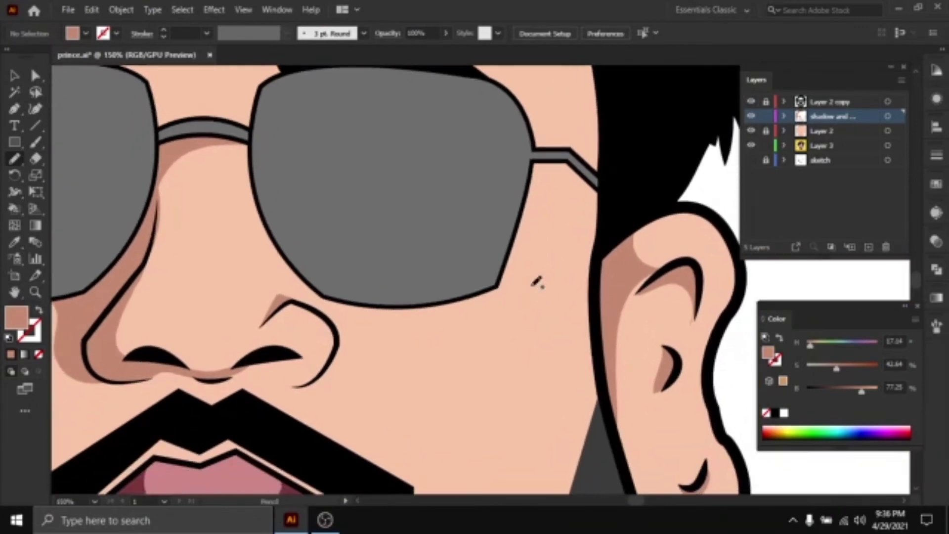
# Sample the pale highlight tone from the edge of the reference face as the fill color
pyautogui.moveTo(232, 257); pyautogui.dragTo(271, 285)
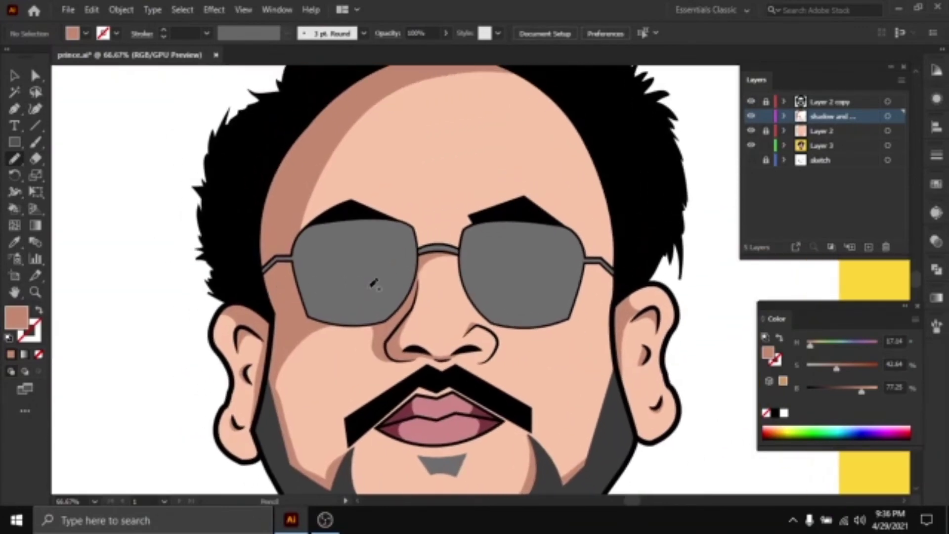
pyautogui.scroll(-1, 373, 283)
pyautogui.moveTo(424, 304); pyautogui.dragTo(357, 300)
pyautogui.moveTo(487, 281); pyautogui.dragTo(415, 261)
pyautogui.moveTo(515, 350); pyautogui.dragTo(410, 312)
pyautogui.scroll(-1, 513, 317)
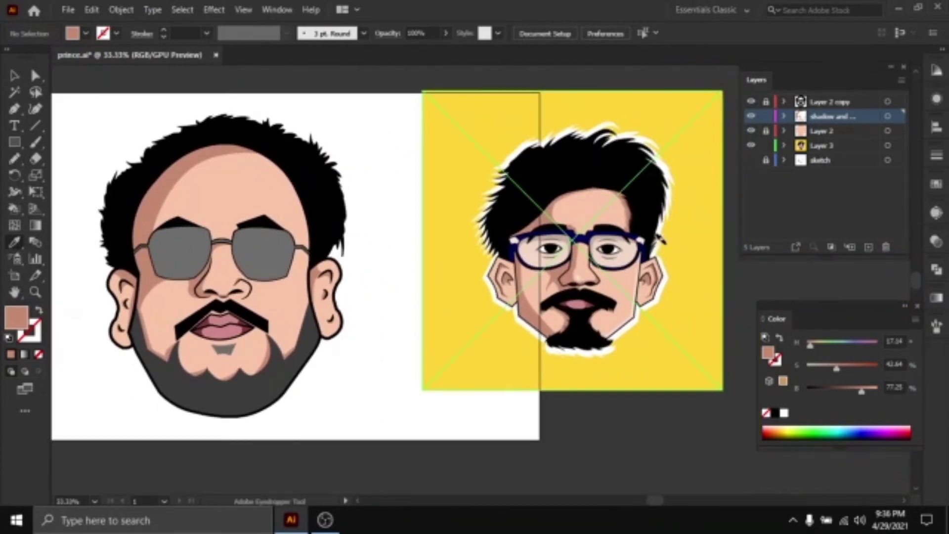
pyautogui.scroll(4, 660, 240)
pyautogui.click(612, 317)
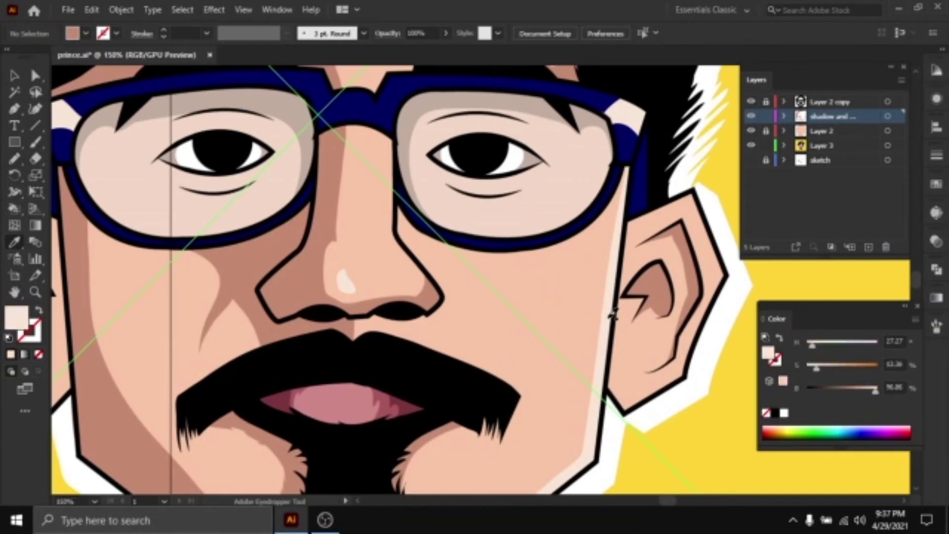
# Draw a pale highlight along the right edge of the face from forehead to beard with the Pencil, undoing the first stroke
pyautogui.scroll(-2, 411, 278)
pyautogui.moveTo(222, 217); pyautogui.dragTo(686, 282)
pyautogui.moveTo(379, 259); pyautogui.dragTo(675, 258)
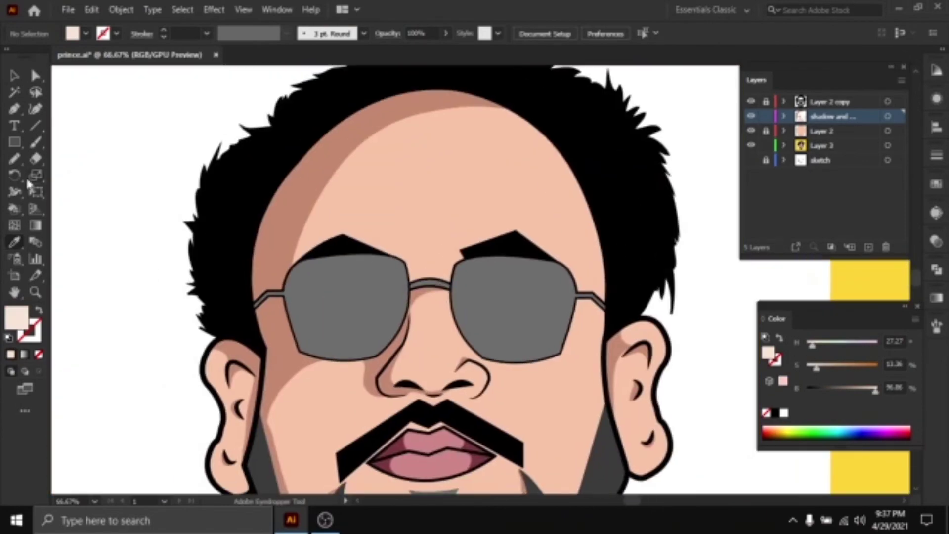
pyautogui.scroll(1, 567, 171)
pyautogui.moveTo(530, 164); pyautogui.dragTo(510, 155)
pyautogui.scroll(-1, 510, 155)
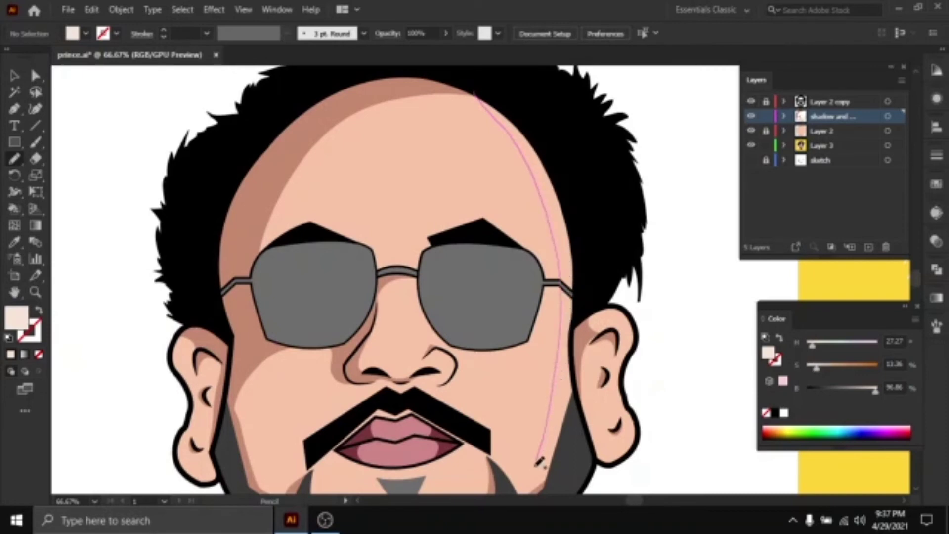
pyautogui.moveTo(579, 424); pyautogui.dragTo(575, 377)
pyautogui.hotkey('ctrl', 'z')
pyautogui.moveTo(604, 290); pyautogui.dragTo(603, 316)
pyautogui.scroll(-1, 576, 285)
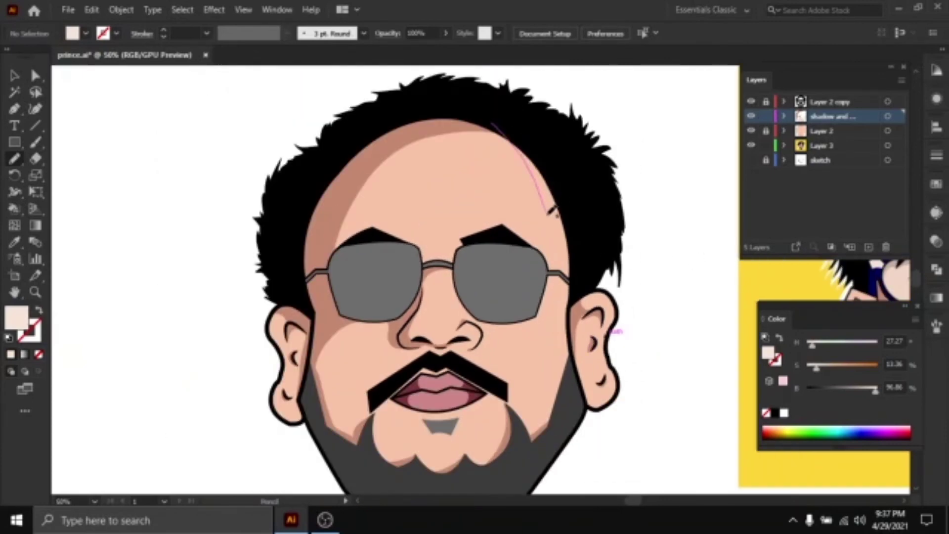
pyautogui.moveTo(530, 134); pyautogui.dragTo(492, 124)
# Draw pale highlights along the outer rim of the portrait's right-hand ear
pyautogui.scroll(1, 610, 360)
pyautogui.moveTo(614, 357); pyautogui.dragTo(556, 315)
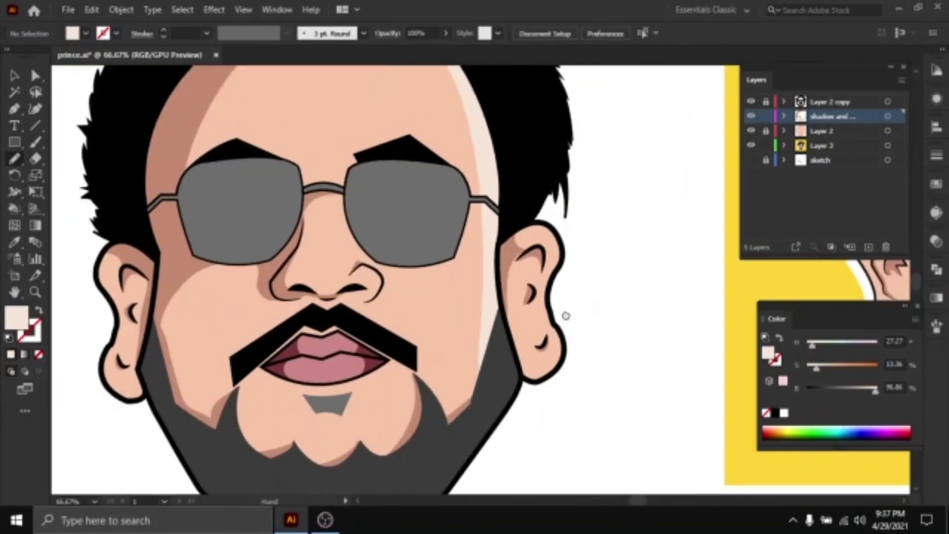
pyautogui.scroll(1, 555, 313)
pyautogui.moveTo(538, 180)
pyautogui.mouseDown()
pyautogui.moveTo(535, 204)
pyautogui.moveTo(538, 180)
pyautogui.mouseUp()
pyautogui.scroll(-2, 570, 211)
pyautogui.scroll(3, 578, 257)
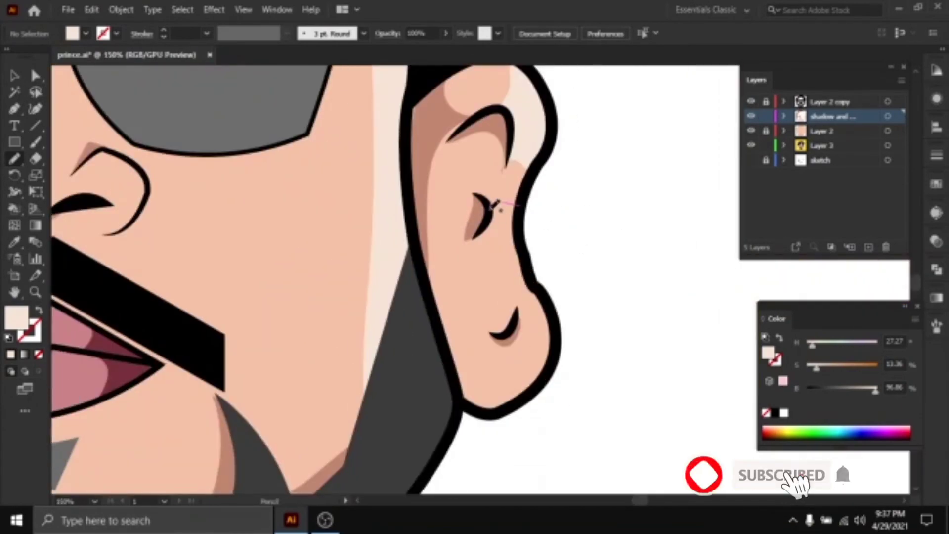
pyautogui.moveTo(495, 210); pyautogui.dragTo(496, 208)
pyautogui.scroll(-2, 551, 222)
pyautogui.moveTo(464, 136)
pyautogui.mouseDown()
pyautogui.moveTo(576, 285)
pyautogui.moveTo(602, 269)
pyautogui.mouseUp()
pyautogui.scroll(1, 421, 282)
pyautogui.moveTo(370, 213)
pyautogui.mouseDown()
pyautogui.moveTo(331, 265)
pyautogui.moveTo(370, 212)
pyautogui.moveTo(361, 213)
pyautogui.mouseUp()
# Add a new layer above Layer 2 copy and undo the stray stroke drawn on it
pyautogui.click(836, 102)
pyautogui.click(869, 247)
pyautogui.moveTo(622, 221); pyautogui.dragTo(620, 223)
pyautogui.hotkey('ctrl', 'z')
pyautogui.hotkey('ctrl', 'z')
# Review the highlighted portrait as a whole beside the cartoon reference
pyautogui.scroll(-1, 637, 128)
pyautogui.moveTo(618, 143); pyautogui.dragTo(529, 206)
pyautogui.scroll(1, 440, 252)
pyautogui.scroll(-1, 440, 252)
pyautogui.moveTo(470, 339); pyautogui.dragTo(464, 153)
pyautogui.scroll(1, 309, 326)
pyautogui.scroll(-2, 618, 197)
pyautogui.moveTo(693, 99); pyautogui.dragTo(568, 221)
pyautogui.scroll(-2, 518, 302)
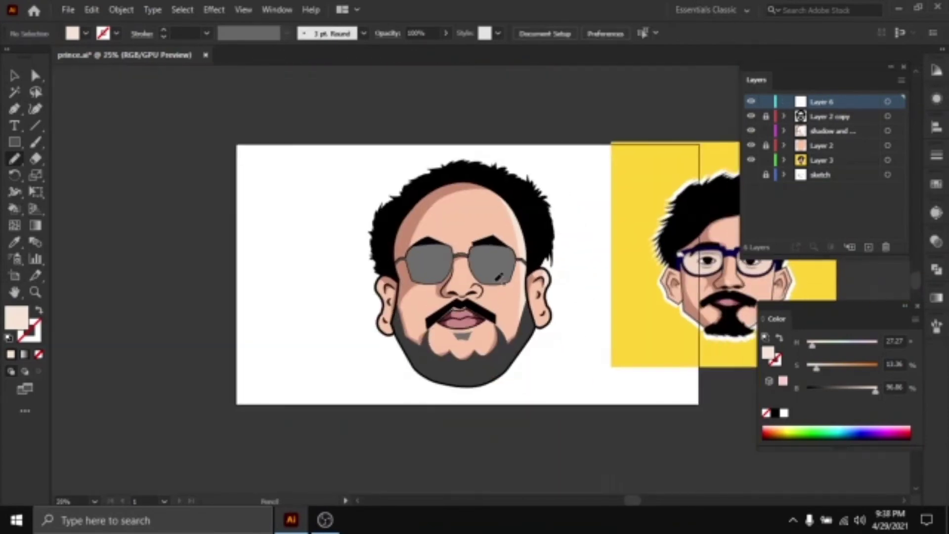
# Draw a slanted four-cornered reflection bar on the left lens of the sunglasses with the Pen tool
pyautogui.scroll(3, 492, 281)
pyautogui.scroll(1, 257, 198)
pyautogui.press('p')
pyautogui.click(311, 279)
pyautogui.click(343, 299)
pyautogui.click(424, 197)
pyautogui.click(396, 180)
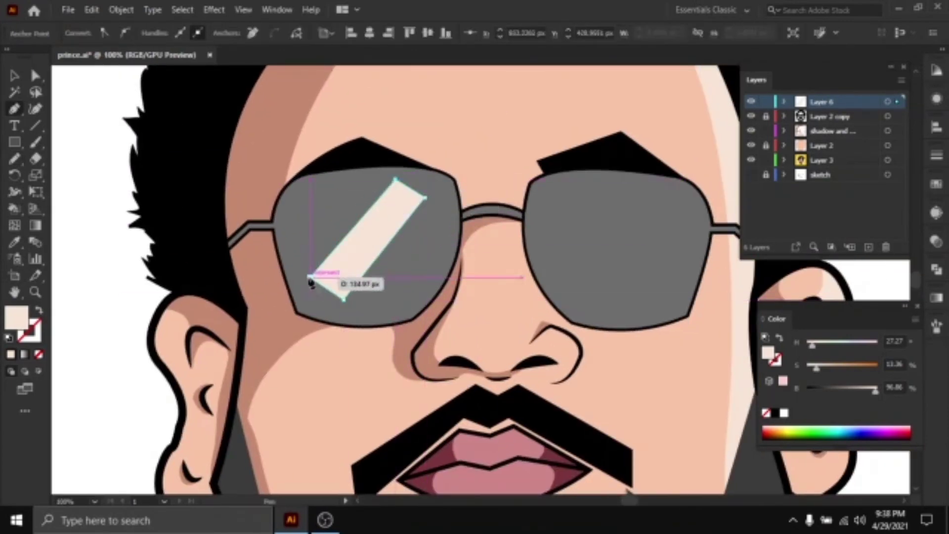
pyautogui.click(310, 278)
# Duplicate the slanted reflection bar onto the right lens
pyautogui.press('v')
pyautogui.scroll(-1, 301, 275)
pyautogui.moveTo(330, 245); pyautogui.dragTo(590, 255)
pyautogui.scroll(-2, 613, 129)
pyautogui.scroll(1, 606, 198)
# Set the opacity of both lens reflection bars to 50%
pyautogui.click(603, 193)
pyautogui.keyDown('shift'); pyautogui.click(426, 185); pyautogui.keyUp('shift')
pyautogui.click(446, 33)
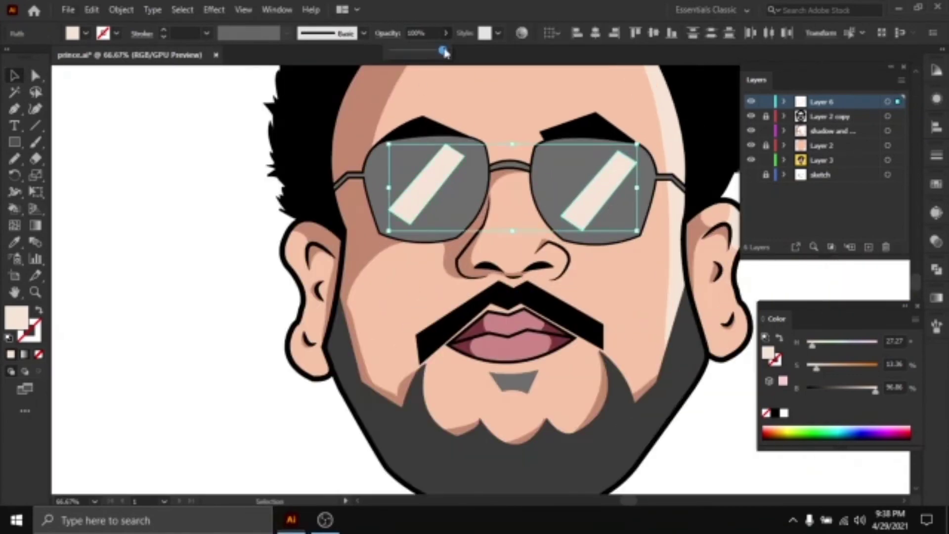
pyautogui.moveTo(443, 51); pyautogui.dragTo(417, 50)
pyautogui.scroll(2, 415, 252)
pyautogui.click(445, 33)
pyautogui.click(445, 113)
pyautogui.scroll(1, 435, 117)
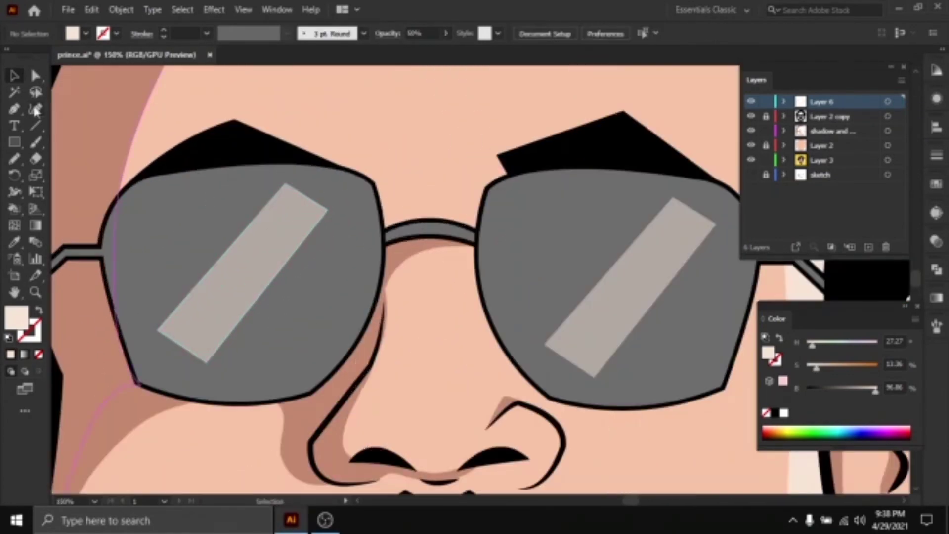
# Adjust the upper corner of the left lens reflection with Direct Selection
pyautogui.click(35, 76)
pyautogui.moveTo(283, 183); pyautogui.dragTo(277, 192)
pyautogui.click(381, 212)
pyautogui.scroll(-3, 337, 274)
pyautogui.scroll(2, 409, 265)
pyautogui.moveTo(485, 211)
pyautogui.mouseDown()
pyautogui.moveTo(481, 218)
pyautogui.moveTo(518, 223)
pyautogui.mouseUp()
pyautogui.click(514, 153)
pyautogui.scroll(-2, 515, 152)
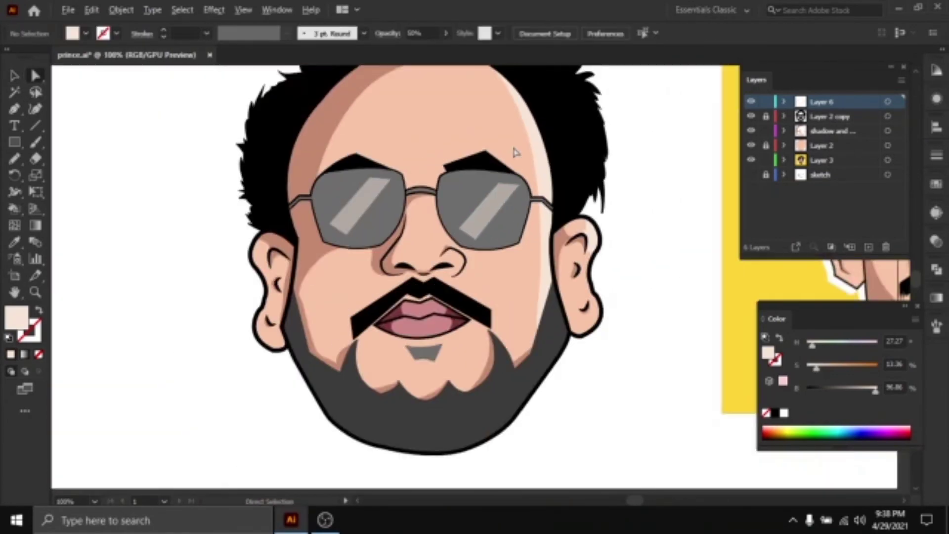
# Move the cartoon reference image to the right, clear of the artboard
pyautogui.moveTo(651, 166)
pyautogui.mouseDown()
pyautogui.moveTo(559, 218)
pyautogui.moveTo(502, 214)
pyautogui.mouseUp()
pyautogui.scroll(-1, 504, 215)
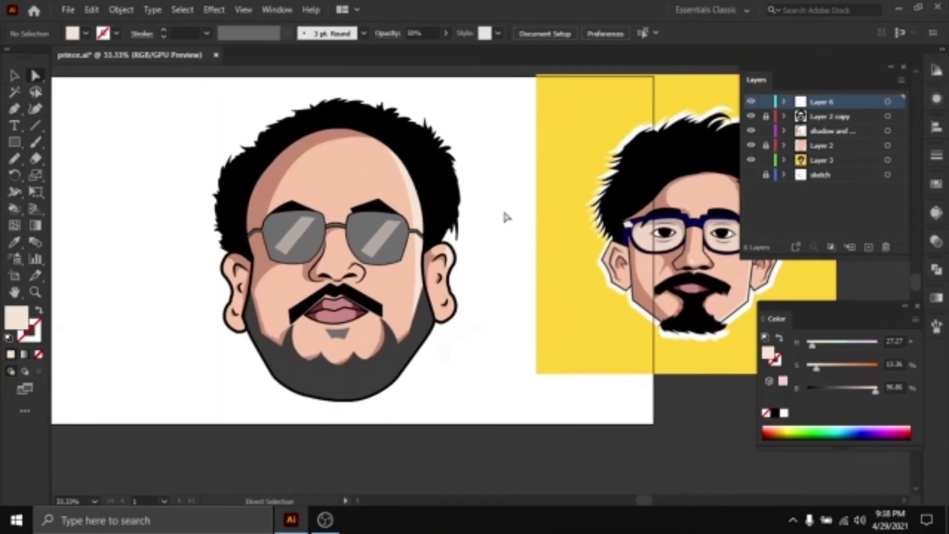
pyautogui.moveTo(570, 272); pyautogui.dragTo(507, 266)
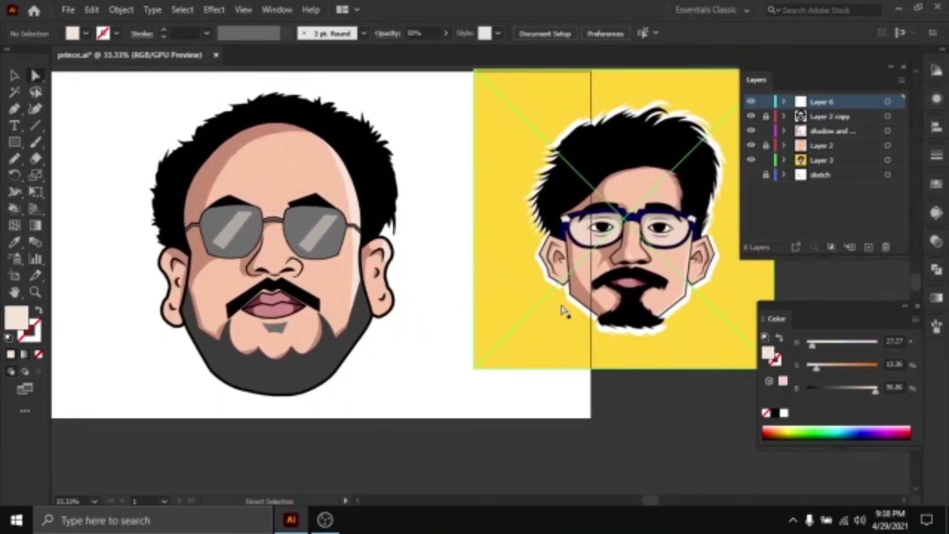
pyautogui.moveTo(557, 302); pyautogui.dragTo(644, 304)
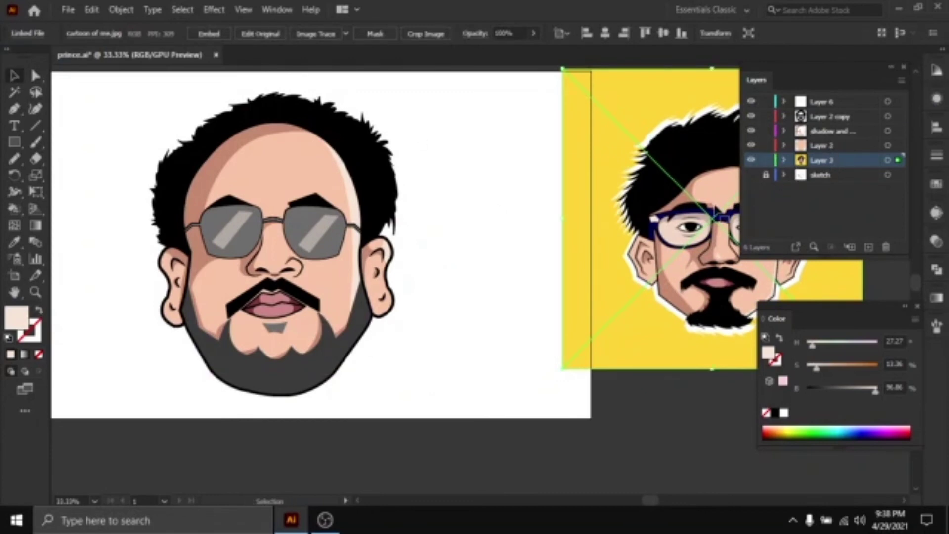
pyautogui.moveTo(686, 231); pyautogui.dragTo(729, 237)
# Add a new layer directly above the sketch layer, undo the unwanted layer changes, and make the new layer active
pyautogui.click(827, 175)
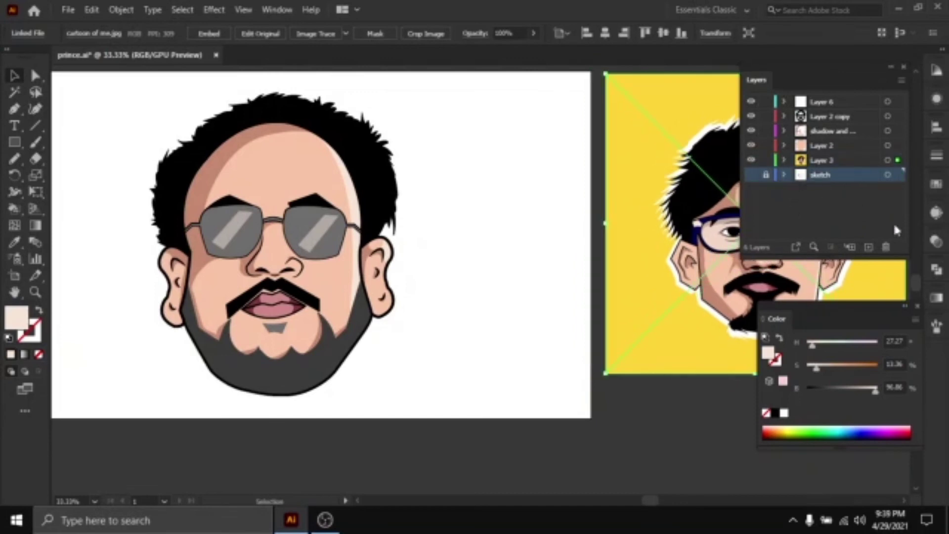
pyautogui.moveTo(846, 182)
pyautogui.mouseDown()
pyautogui.moveTo(846, 196)
pyautogui.moveTo(834, 173)
pyautogui.mouseUp()
pyautogui.hotkey('ctrl', 'z')
pyautogui.hotkey('ctrl', 'z')
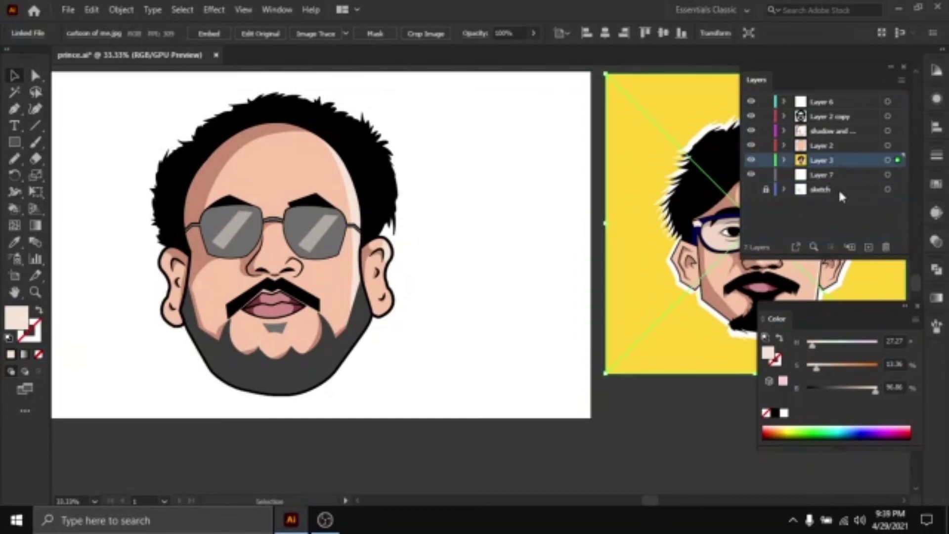
pyautogui.click(831, 189)
pyautogui.click(832, 176)
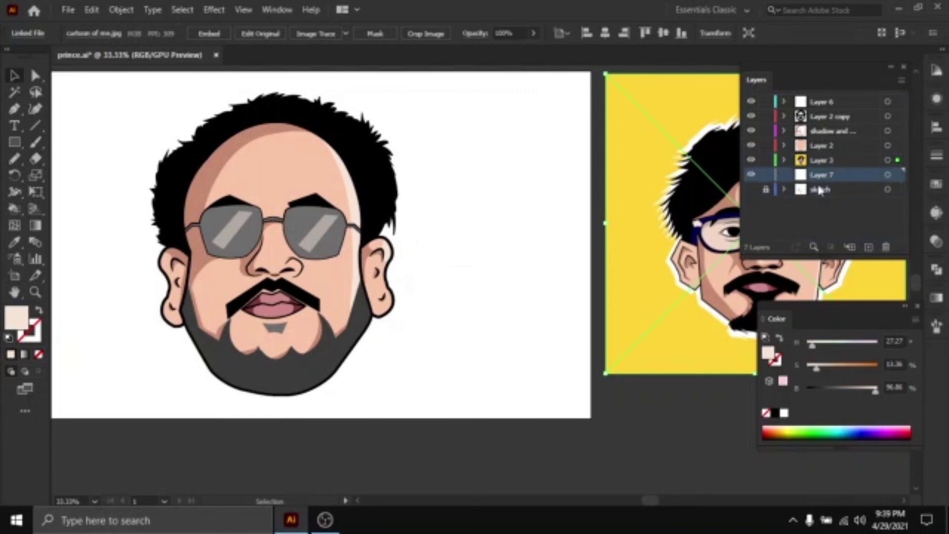
# Draw a rectangle covering the whole artboard behind the portrait and fill it with the reference's yellow background color
pyautogui.hscroll(-3, 589, 235)
pyautogui.scroll(-1, 556, 221)
pyautogui.moveTo(551, 211); pyautogui.dragTo(522, 209)
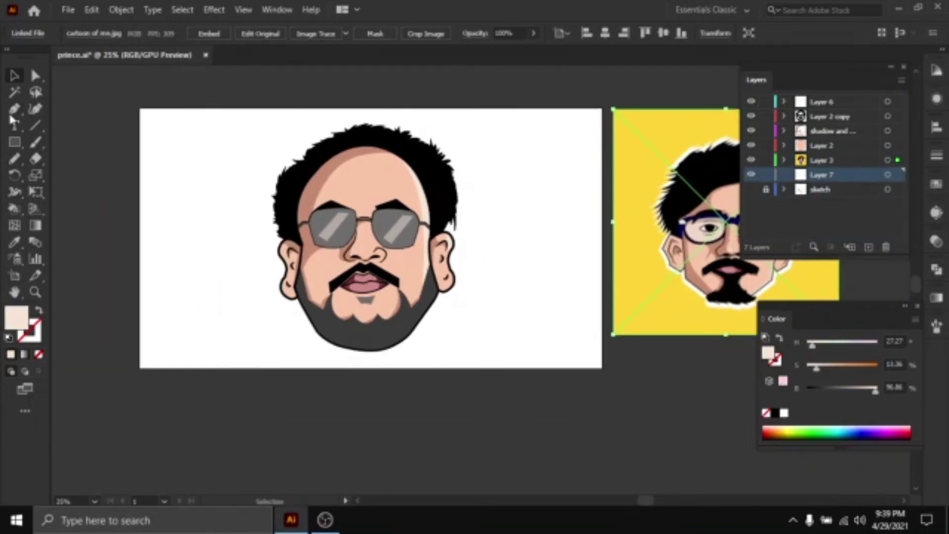
pyautogui.click(14, 144)
pyautogui.moveTo(139, 109); pyautogui.dragTo(603, 369)
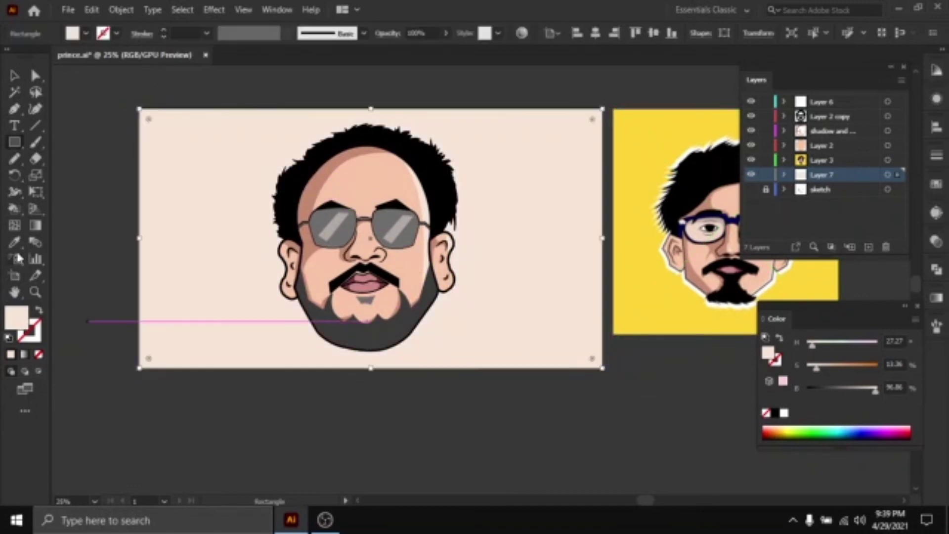
pyautogui.press('i')
pyautogui.click(635, 266)
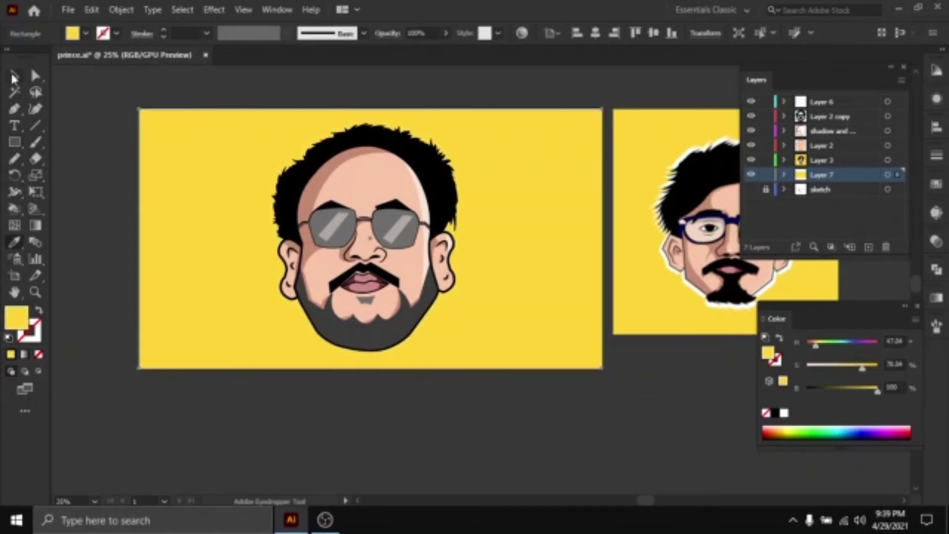
pyautogui.click(15, 76)
pyautogui.click(313, 94)
pyautogui.scroll(1, 418, 177)
pyautogui.moveTo(487, 244); pyautogui.dragTo(454, 225)
pyautogui.scroll(-1, 454, 223)
pyautogui.scroll(1, 429, 240)
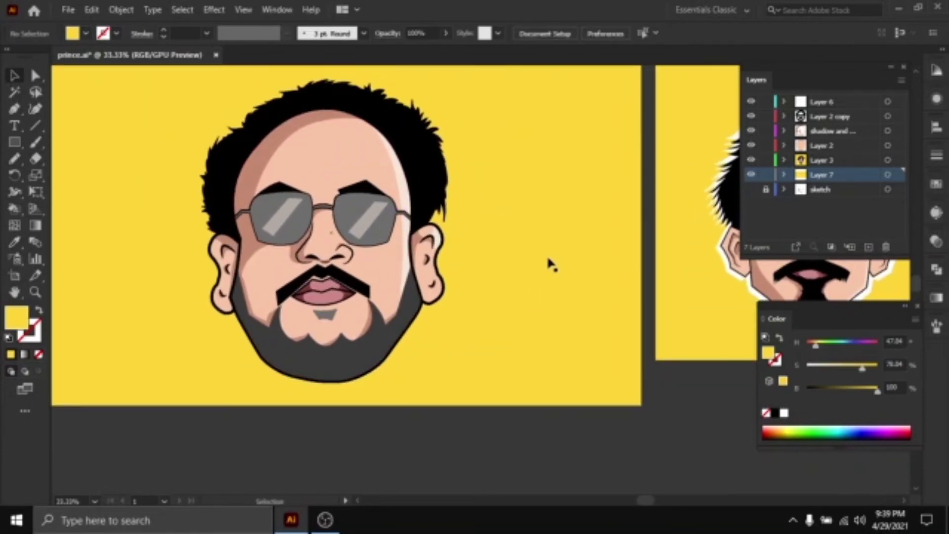
pyautogui.scroll(-1, 532, 207)
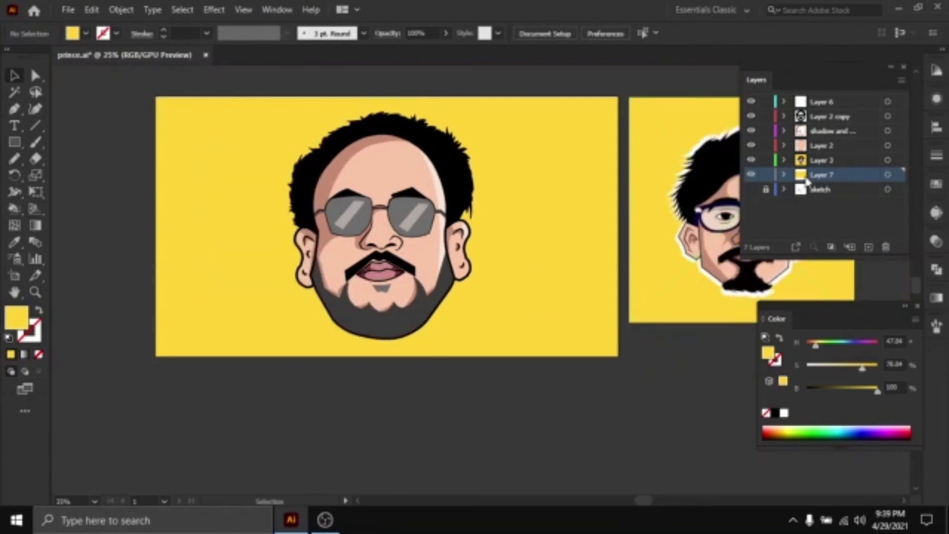
pyautogui.click(538, 179)
pyautogui.moveTo(255, 65)
pyautogui.mouseDown()
pyautogui.moveTo(292, 137)
pyautogui.moveTo(251, 63)
pyautogui.mouseUp()
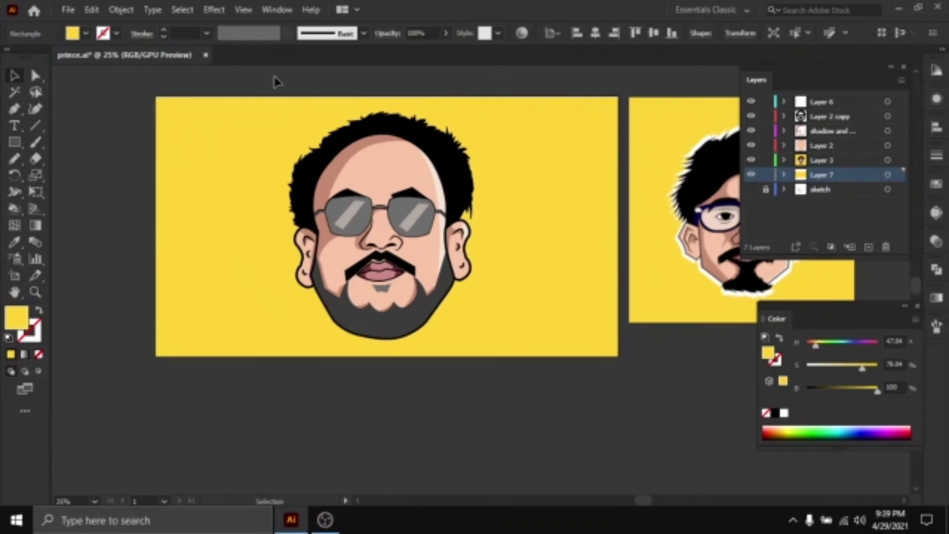
pyautogui.click(277, 82)
# Select all the portrait artwork except the yellow background and duplicate it below the artboard
pyautogui.moveTo(485, 416); pyautogui.dragTo(489, 398)
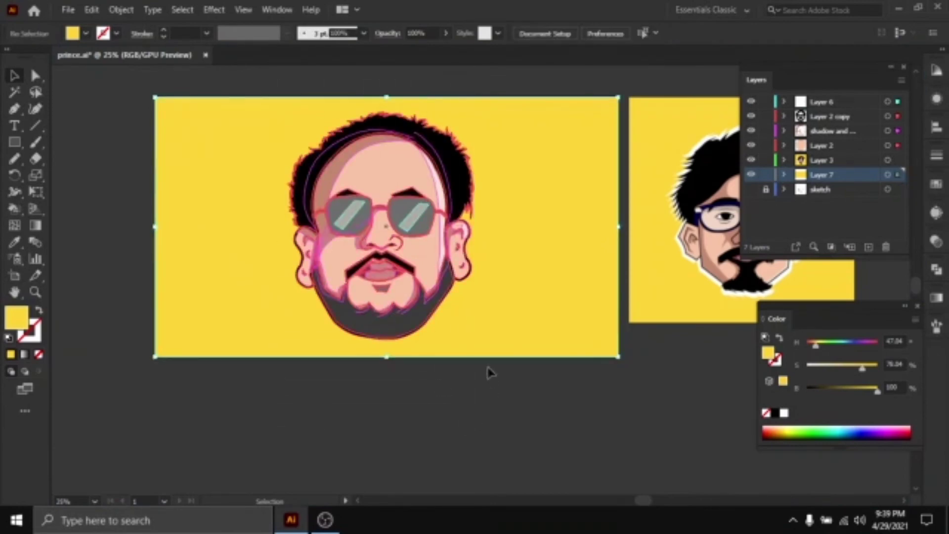
pyautogui.keyDown('shift'); pyautogui.click(543, 252); pyautogui.keyUp('shift')
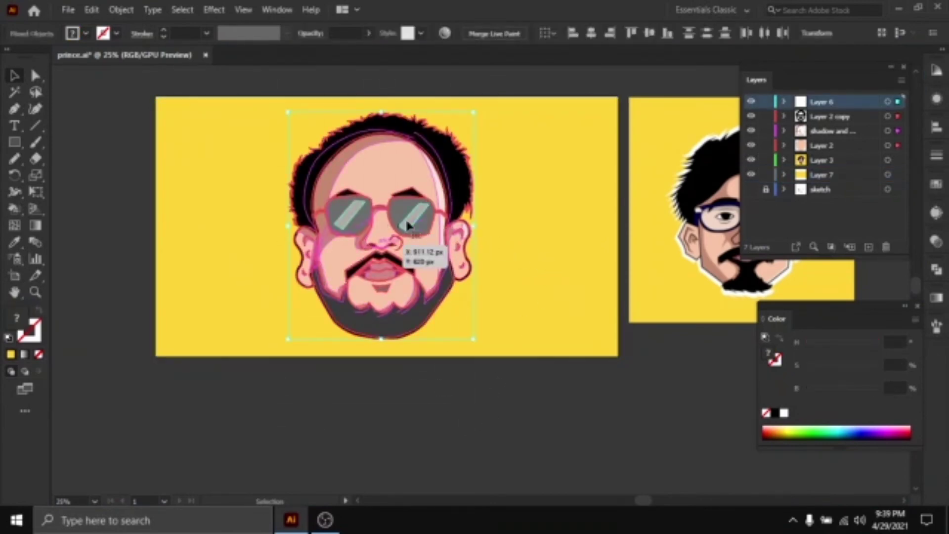
pyautogui.scroll(-1, 407, 185)
pyautogui.scroll(-1, 407, 178)
pyautogui.moveTo(376, 188); pyautogui.dragTo(566, 365)
pyautogui.moveTo(690, 349); pyautogui.dragTo(613, 296)
pyautogui.scroll(1, 566, 308)
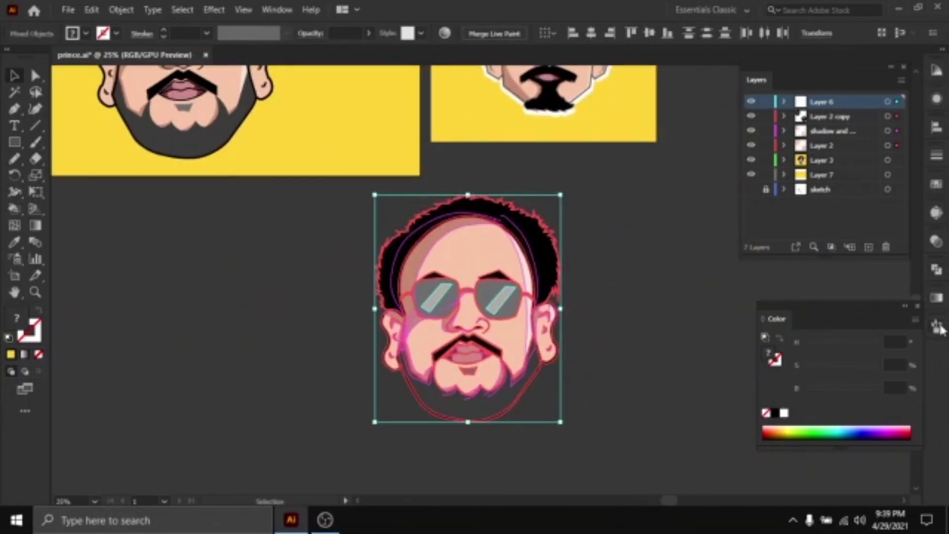
# Apply the Pathfinder Unite operation to the duplicated portrait
pyautogui.click(935, 270)
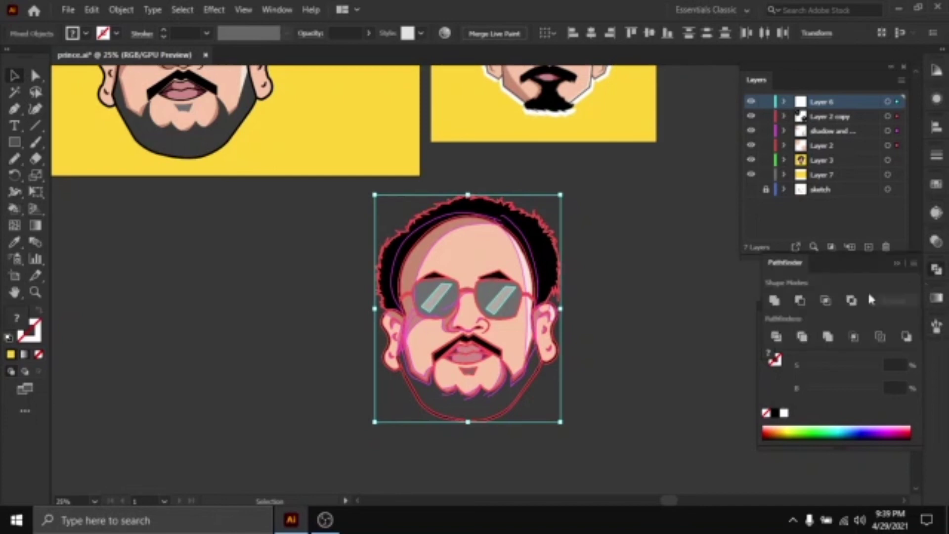
pyautogui.click(777, 302)
pyautogui.click(620, 283)
# Delete the shading shapes and the skin-colored group from the duplicate, keeping only the line art
pyautogui.moveTo(454, 300); pyautogui.dragTo(670, 284)
pyautogui.press('Delete')
pyautogui.moveTo(440, 251); pyautogui.dragTo(499, 235)
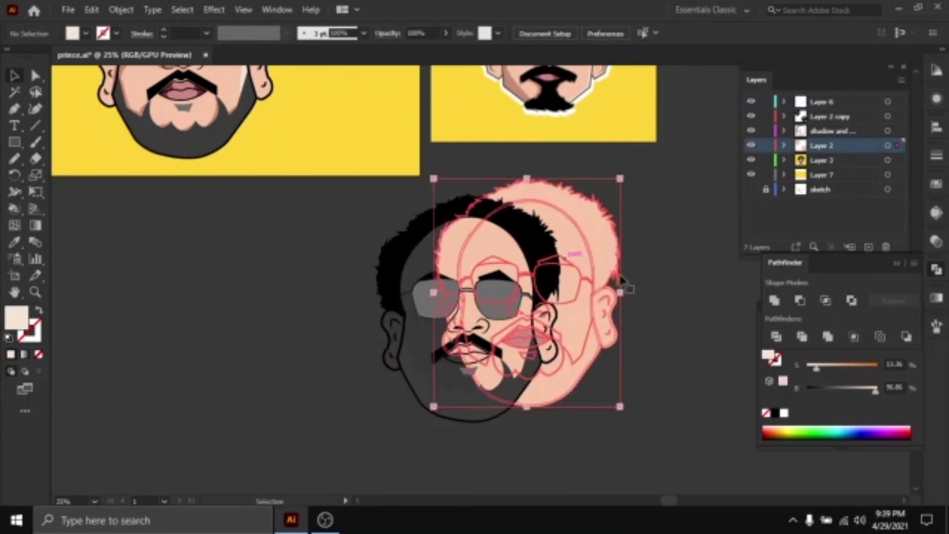
pyautogui.press('Delete')
# Select the remaining line art of the duplicate and ungroup it
pyautogui.moveTo(581, 431); pyautogui.dragTo(582, 432)
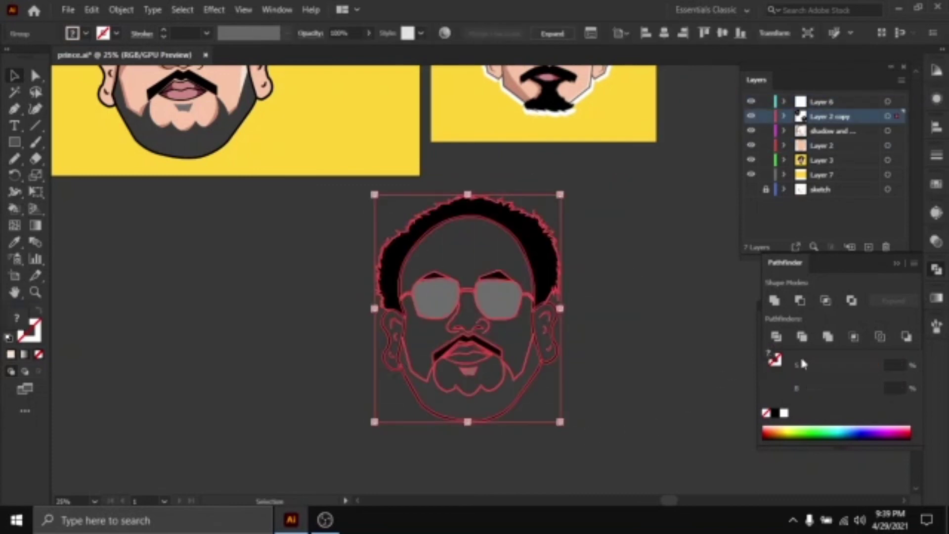
pyautogui.click(590, 278)
pyautogui.click(121, 10)
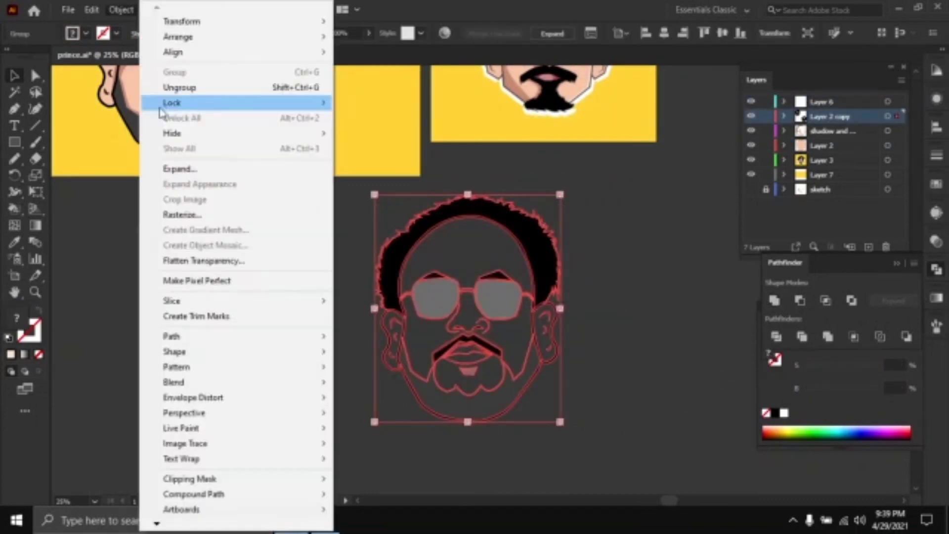
pyautogui.click(186, 88)
pyautogui.click(591, 302)
# Fill the duplicated line art with white and move it over the original portrait
pyautogui.moveTo(519, 298); pyautogui.dragTo(528, 287)
pyautogui.click(775, 413)
pyautogui.click(766, 413)
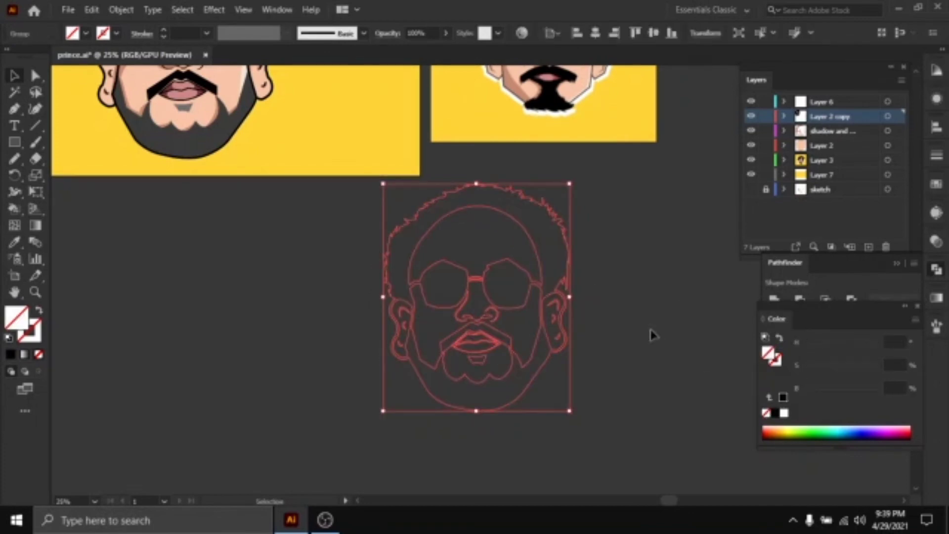
pyautogui.click(650, 330)
pyautogui.moveTo(566, 341); pyautogui.dragTo(401, 169)
pyautogui.scroll(2, 533, 281)
pyautogui.scroll(-2, 523, 253)
pyautogui.click(785, 413)
pyautogui.click(665, 346)
# Arrange the white line art behind the portrait's black line art, undoing one of the reorder attempts
pyautogui.scroll(-1, 672, 361)
pyautogui.rightClick(402, 169)
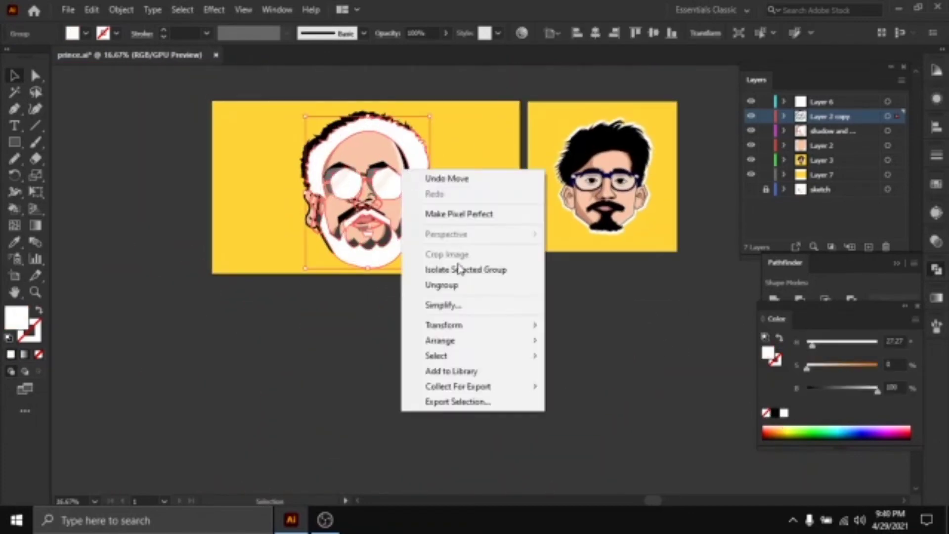
pyautogui.click(583, 385)
pyautogui.rightClick(405, 213)
pyautogui.click(586, 385)
pyautogui.hotkey('ctrl', 'z')
pyautogui.scroll(2, 397, 210)
pyautogui.rightClick(399, 211)
pyautogui.click(550, 487)
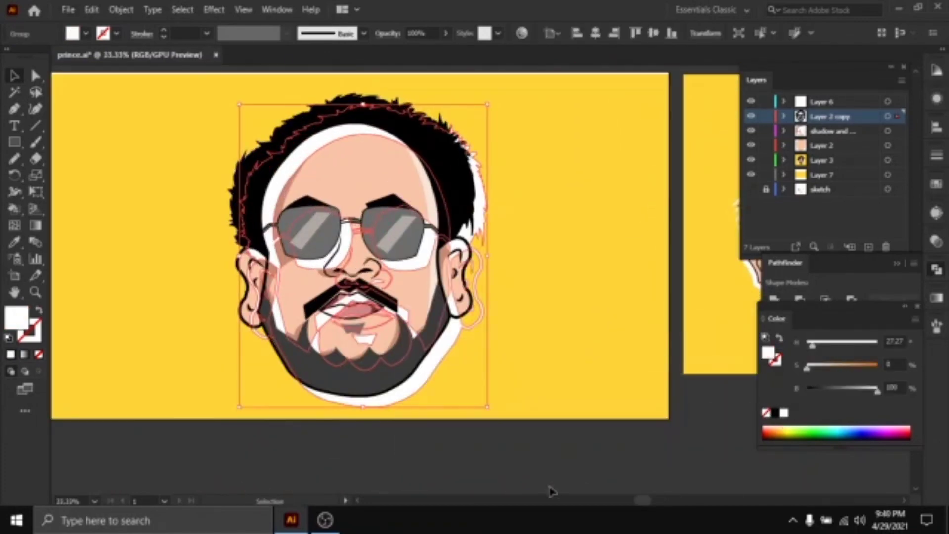
# Nudge the white shape left and up to line it up with the portrait
pyautogui.hotkey('shift', 'Left')
pyautogui.hotkey('shift', 'Left')
pyautogui.hotkey('shift', 'Left')
pyautogui.hotkey('shift', 'Left')
pyautogui.hotkey('shift', 'Left')
pyautogui.hotkey('shift', 'Left')
pyautogui.hotkey('shift', 'Left')
pyautogui.hotkey('shift', 'Left')
pyautogui.hotkey('shift', 'Left')
pyautogui.hotkey('shift', 'Up')
pyautogui.hotkey('shift', 'Up')
pyautogui.hotkey('shift', 'Up')
pyautogui.hotkey('shift', 'Up')
# Enlarge the white shape so it extends beyond the hair and beard all around the head
pyautogui.click(425, 445)
pyautogui.click(333, 398)
pyautogui.moveTo(473, 402); pyautogui.dragTo(493, 422)
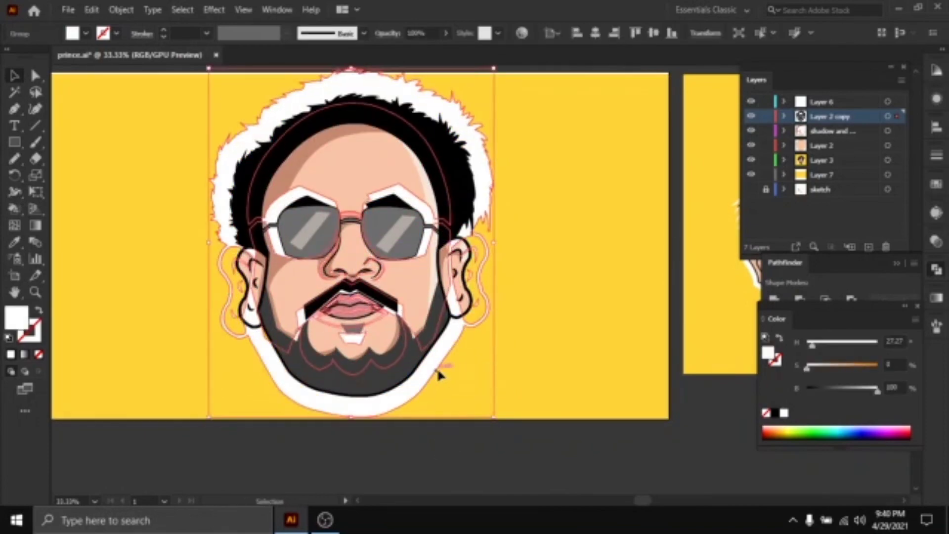
# Try repositioning, resizing and deleting the white shape, and undo these edits
pyautogui.moveTo(439, 373); pyautogui.dragTo(437, 378)
pyautogui.moveTo(491, 422); pyautogui.dragTo(470, 395)
pyautogui.moveTo(410, 139); pyautogui.dragTo(636, 149)
pyautogui.press('Delete')
pyautogui.click(438, 345)
pyautogui.hotkey('ctrl', 'z')
pyautogui.hotkey('ctrl', 'z')
pyautogui.hotkey('ctrl', 'z')
pyautogui.hotkey('ctrl', 'z')
pyautogui.scroll(-1, 434, 339)
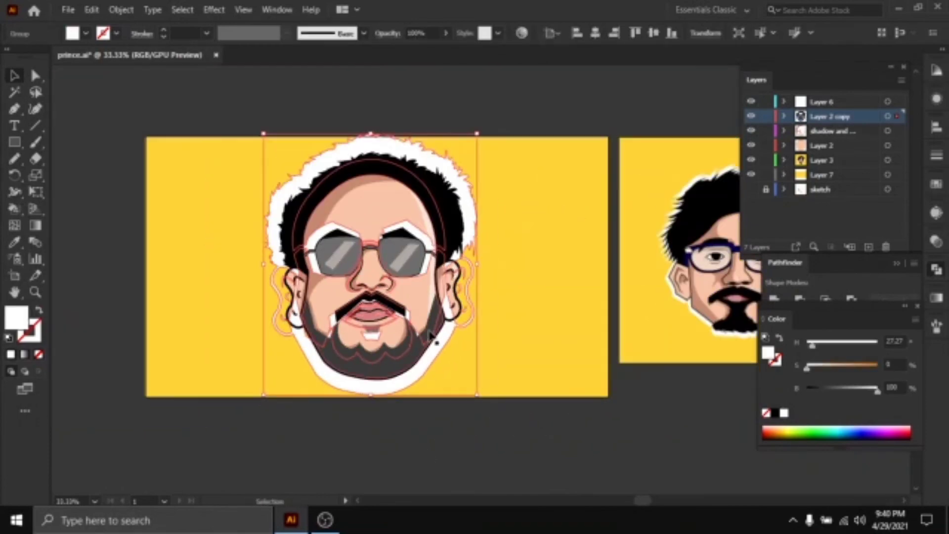
# Move the white shape off the portrait, delete it and save the document
pyautogui.moveTo(435, 340); pyautogui.dragTo(585, 374)
pyautogui.press('Delete')
pyautogui.moveTo(518, 373); pyautogui.dragTo(513, 355)
pyautogui.click(68, 9)
pyautogui.click(103, 125)
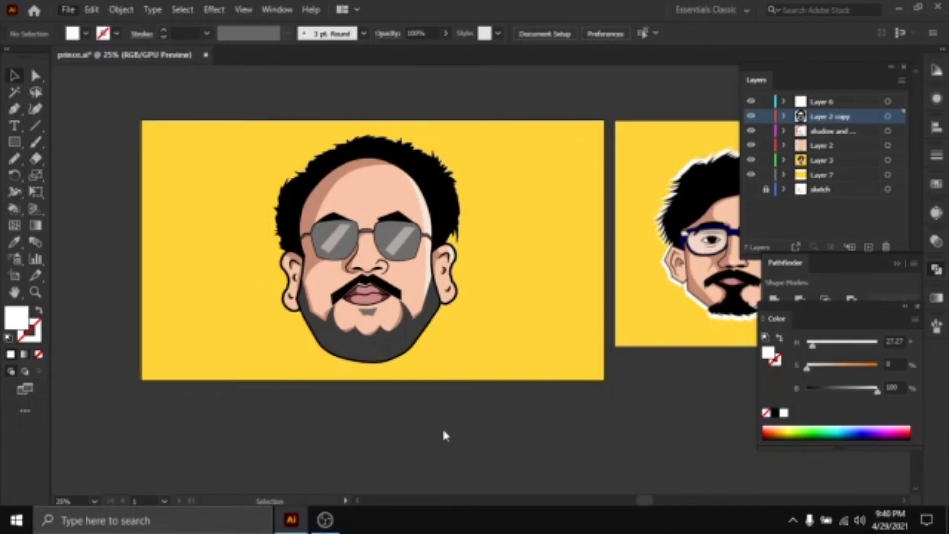
pyautogui.click(325, 519)
# Duplicate the portrait's skin-colored head group into the empty area below the two artboards
pyautogui.moveTo(279, 179); pyautogui.dragTo(576, 325)
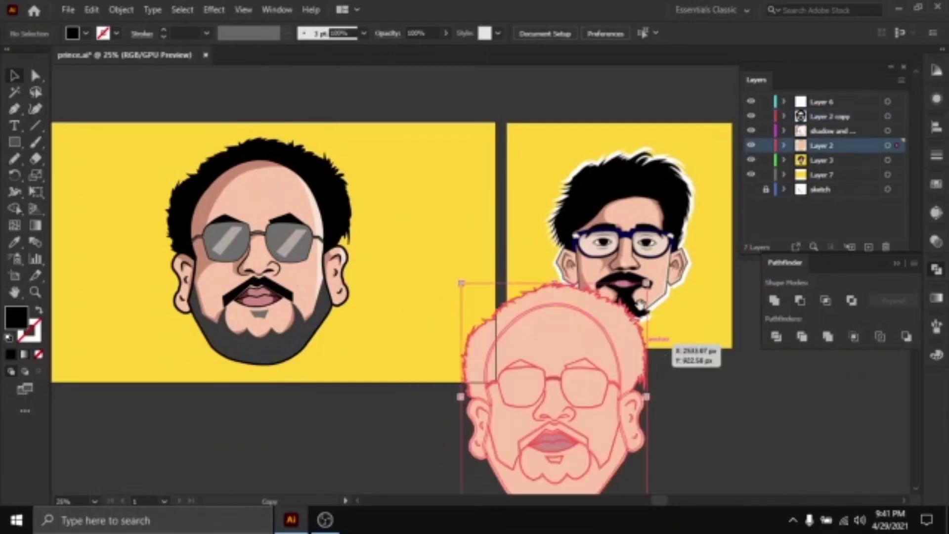
pyautogui.moveTo(642, 304); pyautogui.dragTo(608, 250)
pyautogui.moveTo(550, 290); pyautogui.dragTo(534, 344)
# Expand the copied head's object, fill and stroke, and unite its parts into one solid silhouette
pyautogui.click(124, 10)
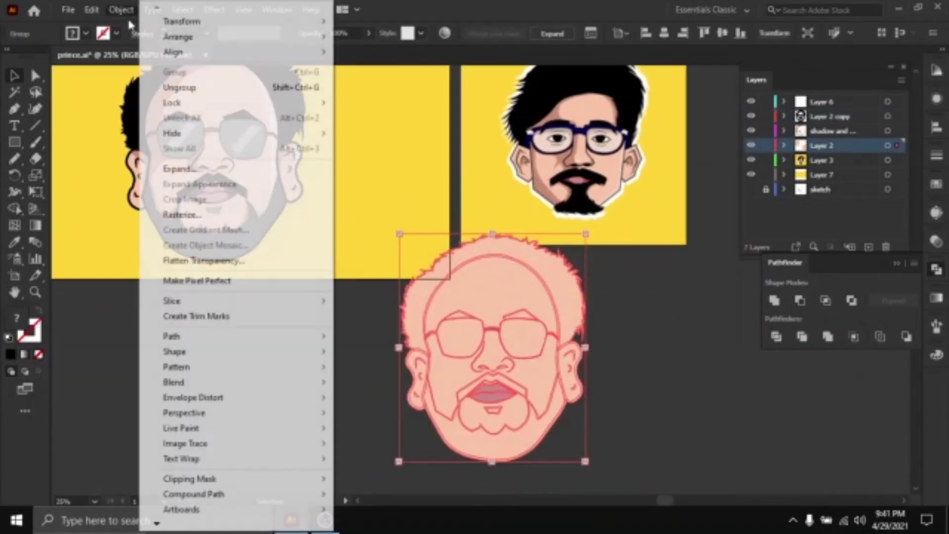
pyautogui.click(157, 169)
pyautogui.click(501, 324)
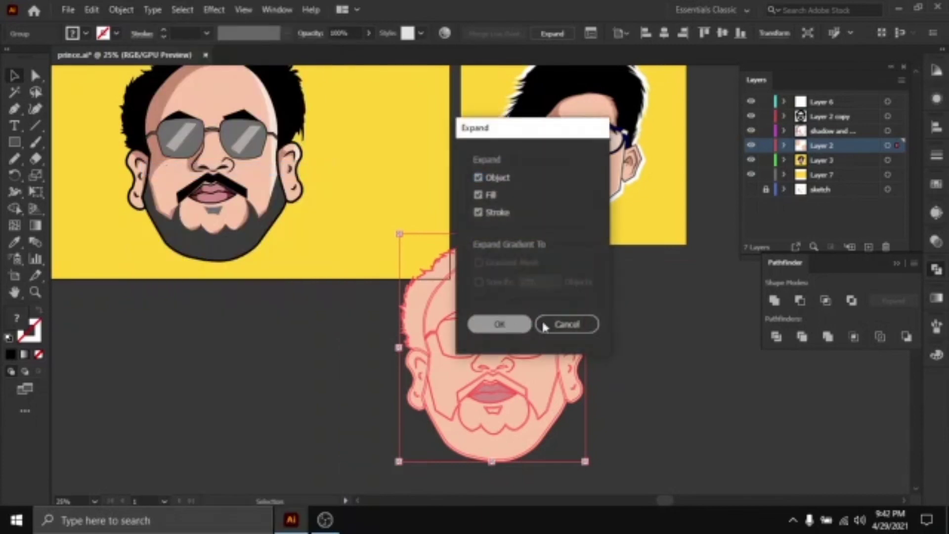
pyautogui.click(775, 301)
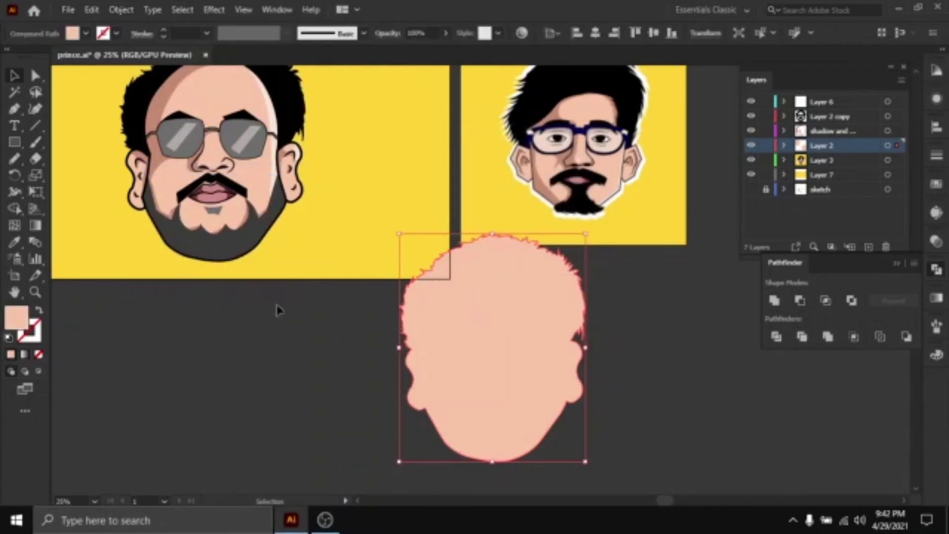
# Fill the united head silhouette with white and send it to the back of its layer
pyautogui.click(937, 356)
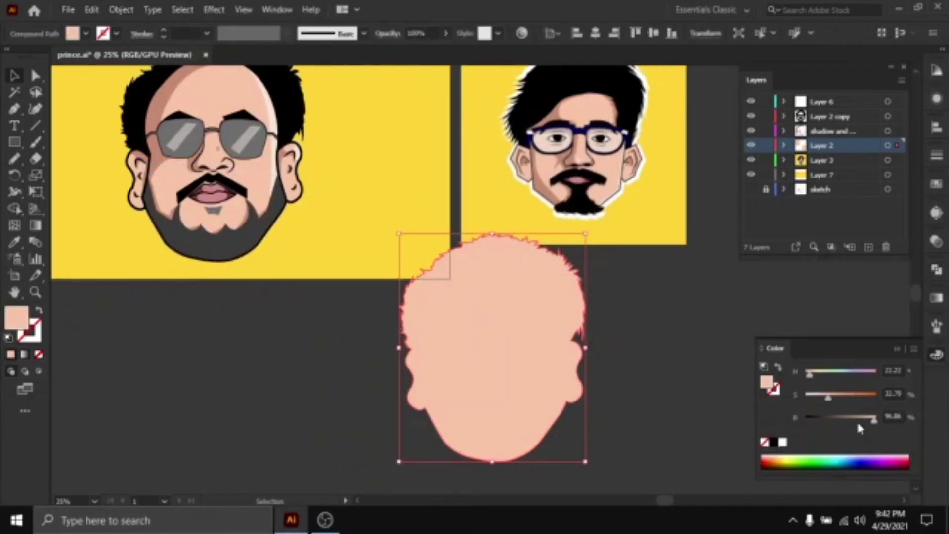
pyautogui.click(784, 443)
pyautogui.moveTo(534, 340); pyautogui.dragTo(519, 270)
pyautogui.rightClick(504, 270)
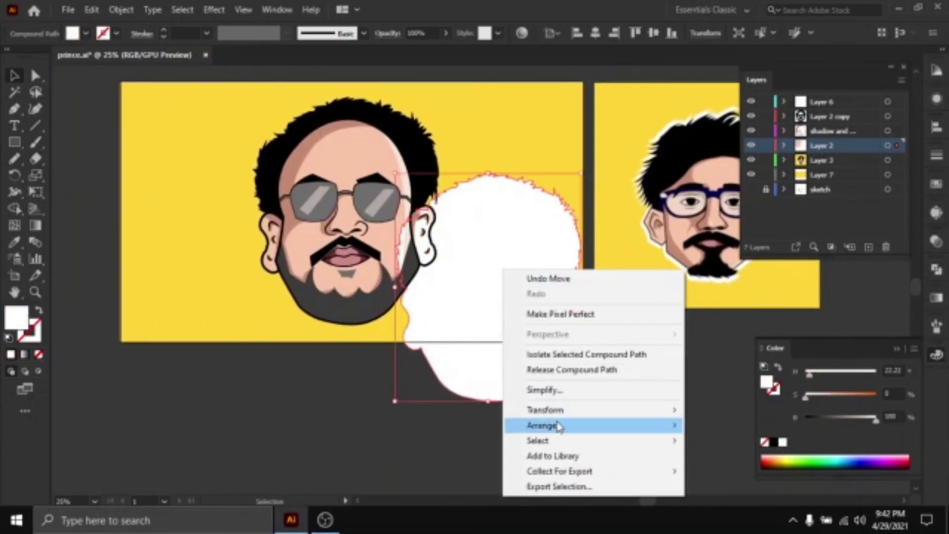
pyautogui.moveTo(557, 422)
pyautogui.click(727, 471)
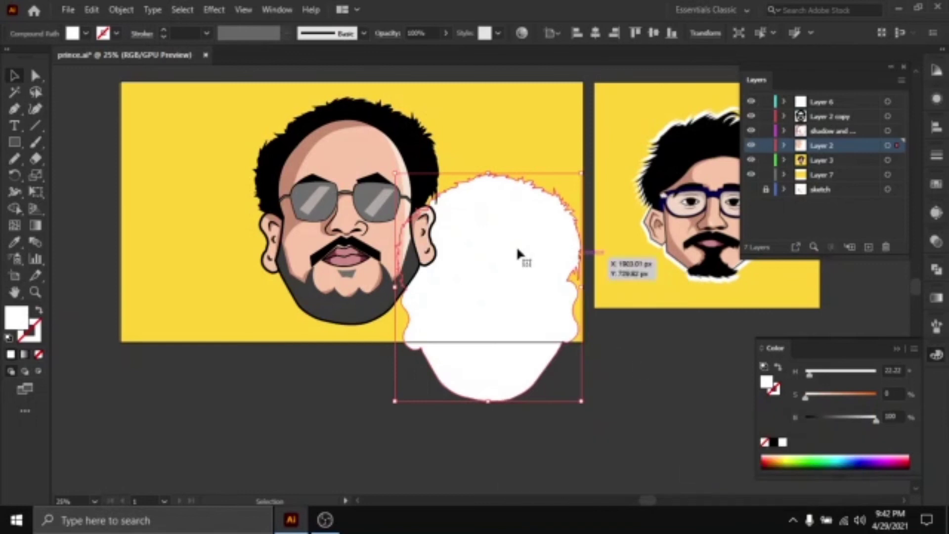
# Move the white silhouette onto the portrait so it sits directly behind the head
pyautogui.moveTo(515, 260); pyautogui.dragTo(376, 181)
pyautogui.moveTo(445, 201); pyautogui.dragTo(500, 252)
pyautogui.scroll(1, 500, 257)
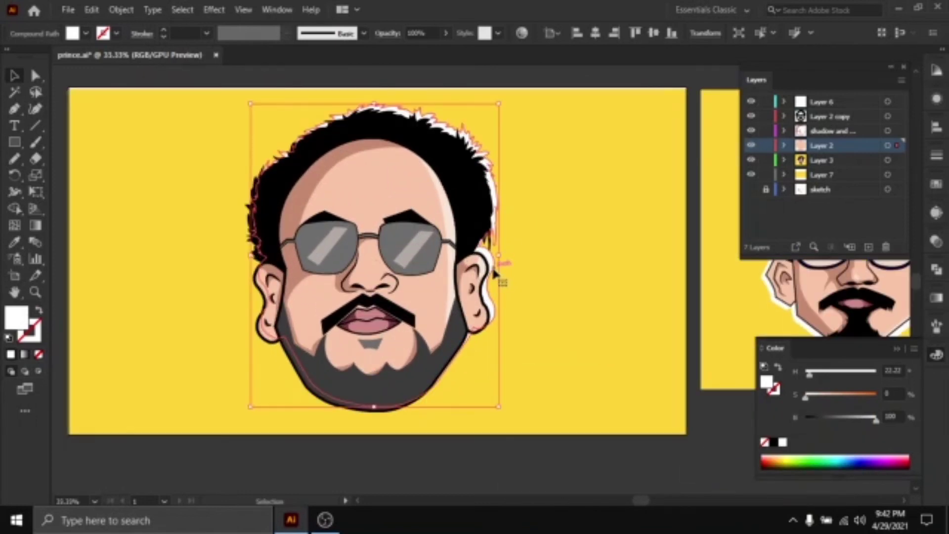
# Enlarge and reposition the white silhouette so it forms an outline around the hair, ears and beard
pyautogui.moveTo(496, 317); pyautogui.dragTo(500, 336)
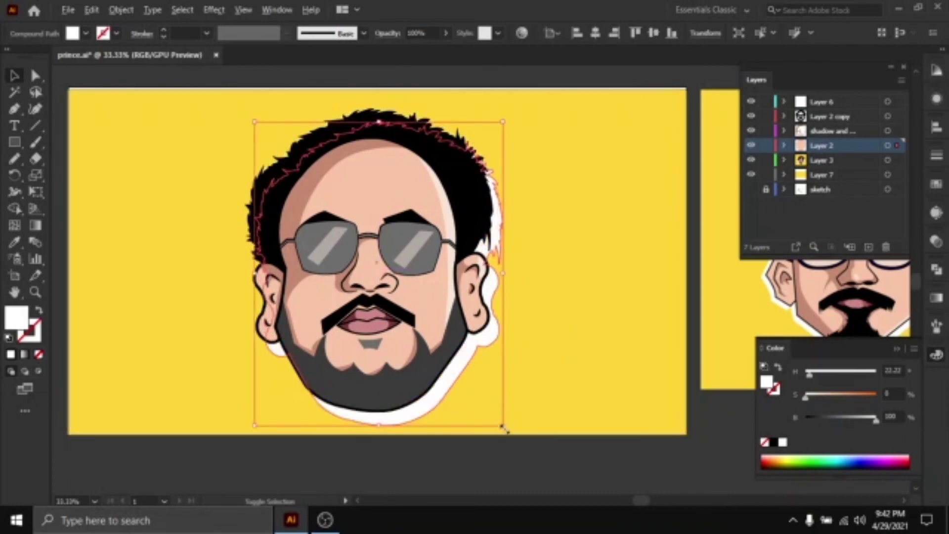
pyautogui.moveTo(504, 428); pyautogui.dragTo(513, 439)
pyautogui.moveTo(457, 378); pyautogui.dragTo(445, 364)
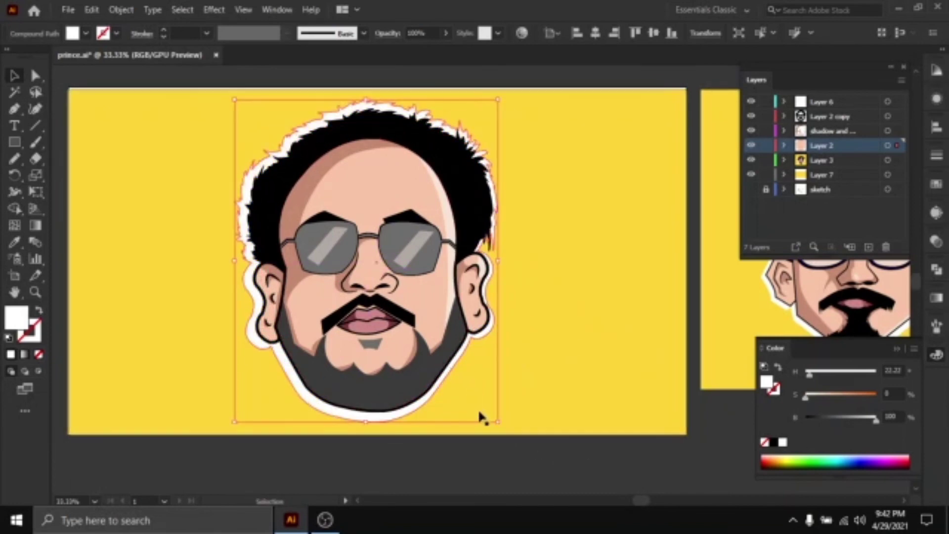
pyautogui.moveTo(500, 421); pyautogui.dragTo(504, 426)
pyautogui.moveTo(437, 398); pyautogui.dragTo(434, 395)
# Examine the white outline's edges around the portrait's hair, ears and beard
pyautogui.click(558, 271)
pyautogui.hotkey('ctrl', '=')
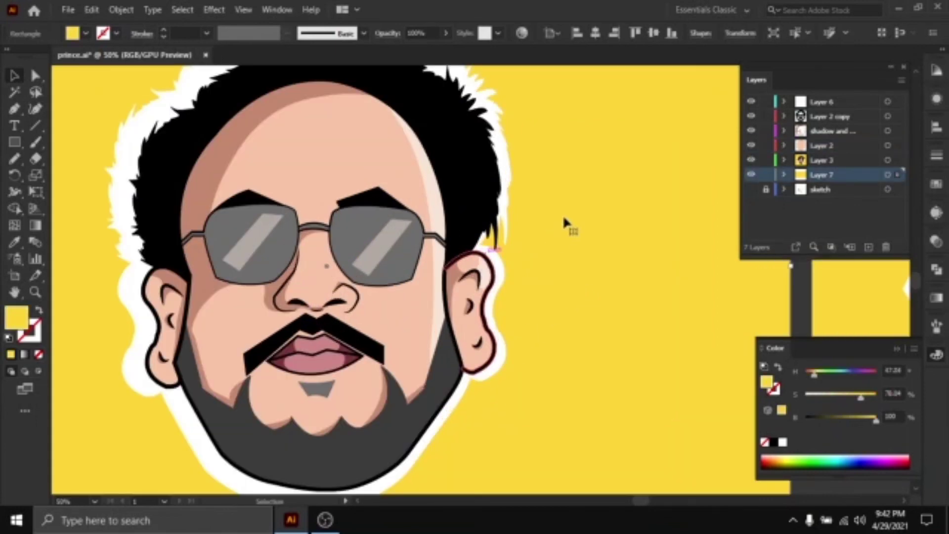
pyautogui.hscroll(-2, 583, 216)
pyautogui.hotkey('ctrl', '-')
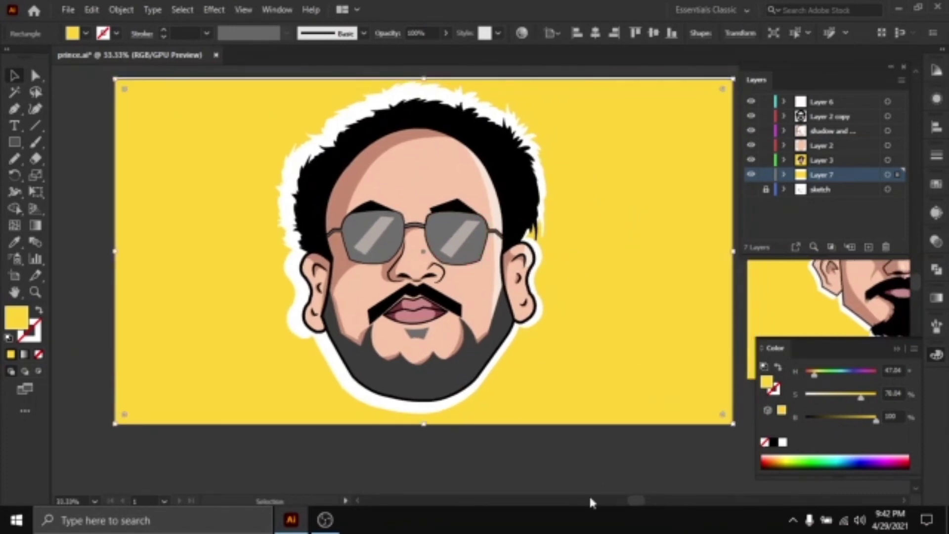
pyautogui.click(579, 469)
pyautogui.moveTo(599, 451); pyautogui.dragTo(583, 455)
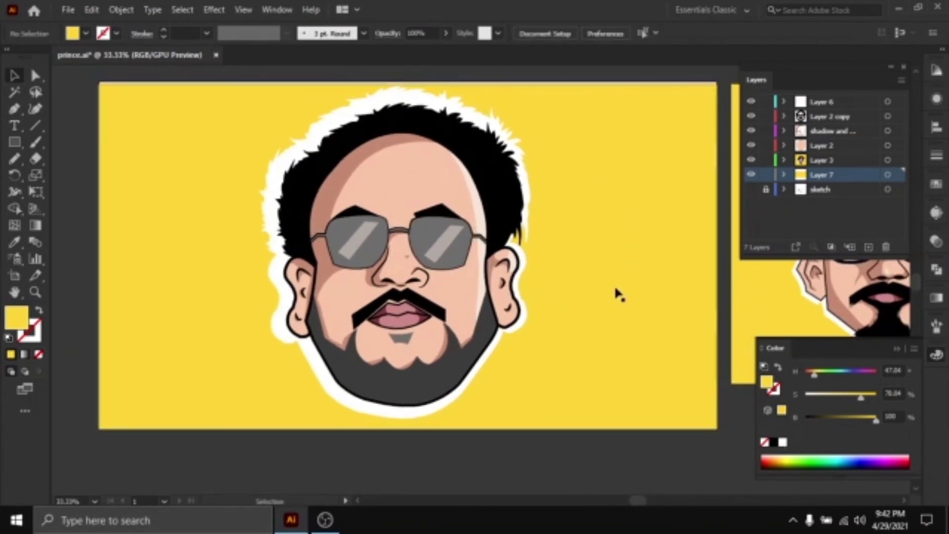